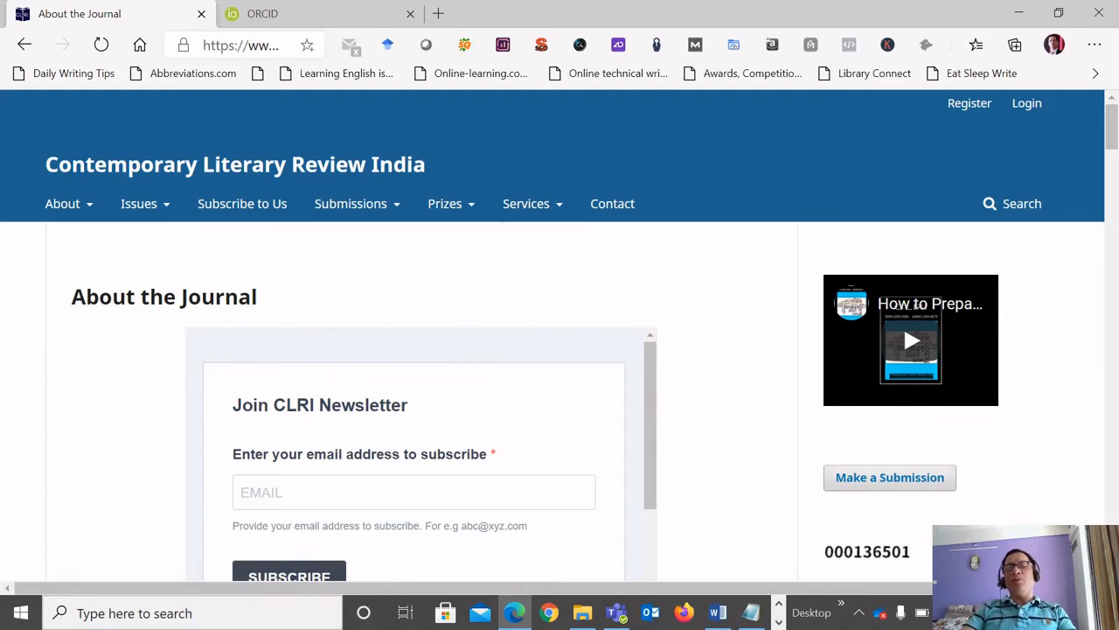
Open the journal's submission page from the About the Journal page to start making a submission.
scroll(559, 350, "down", 1)
scroll(560, 350, "down", 1)
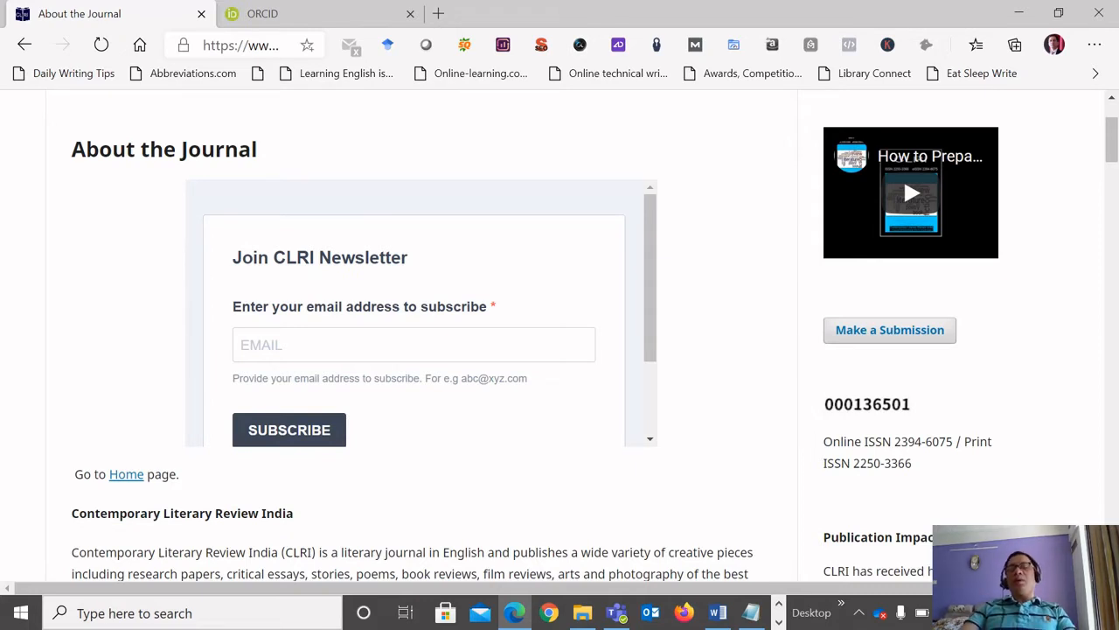
scroll(559, 333, "up", 2)
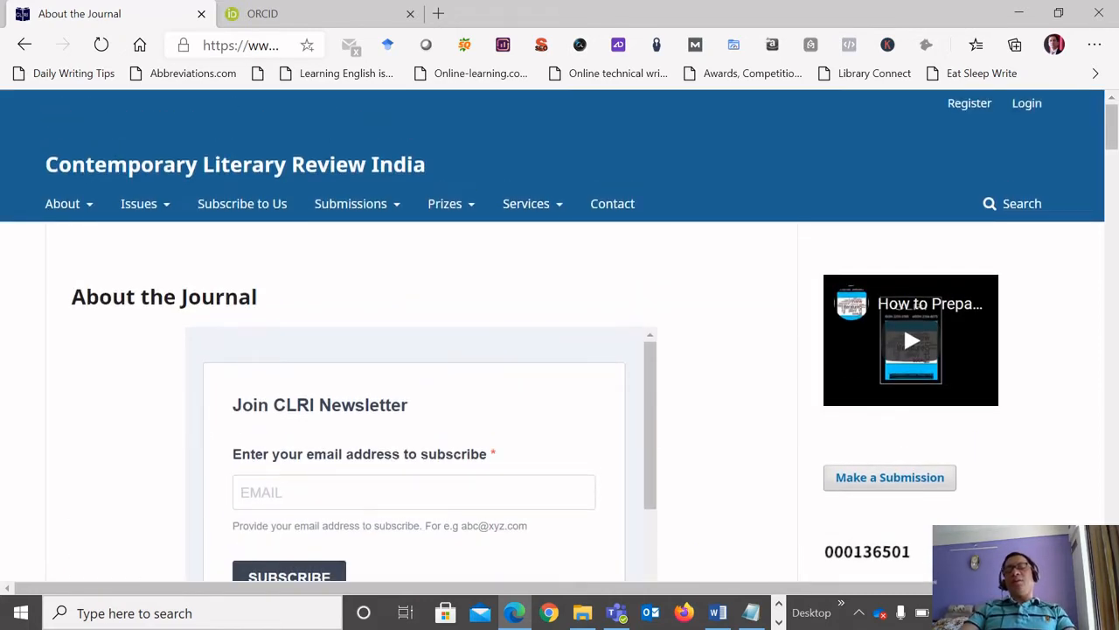
scroll(560, 350, "down", 1)
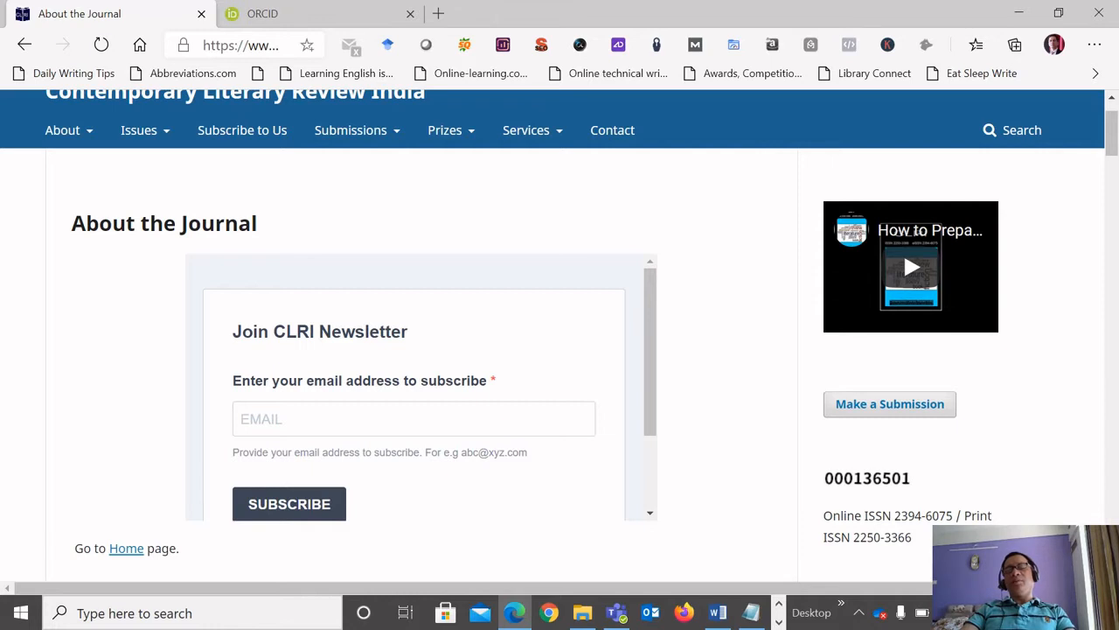
left_click(890, 404)
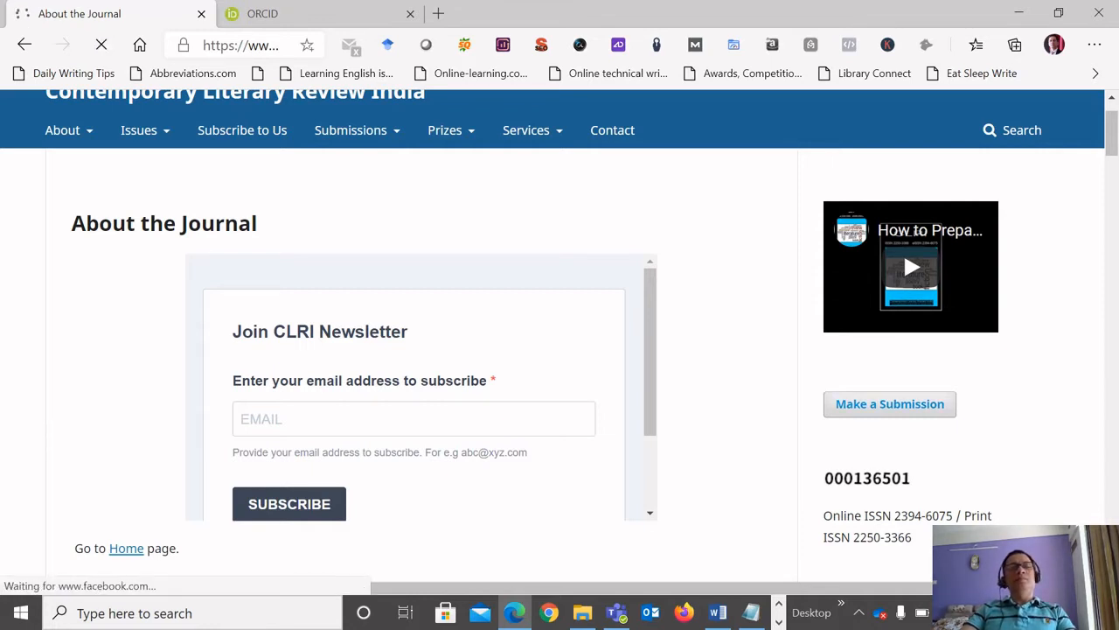
Review the submission preparation checklist, author guidelines, copyright notice and privacy statement on the submissions page.
scroll(560, 335, "down", 1)
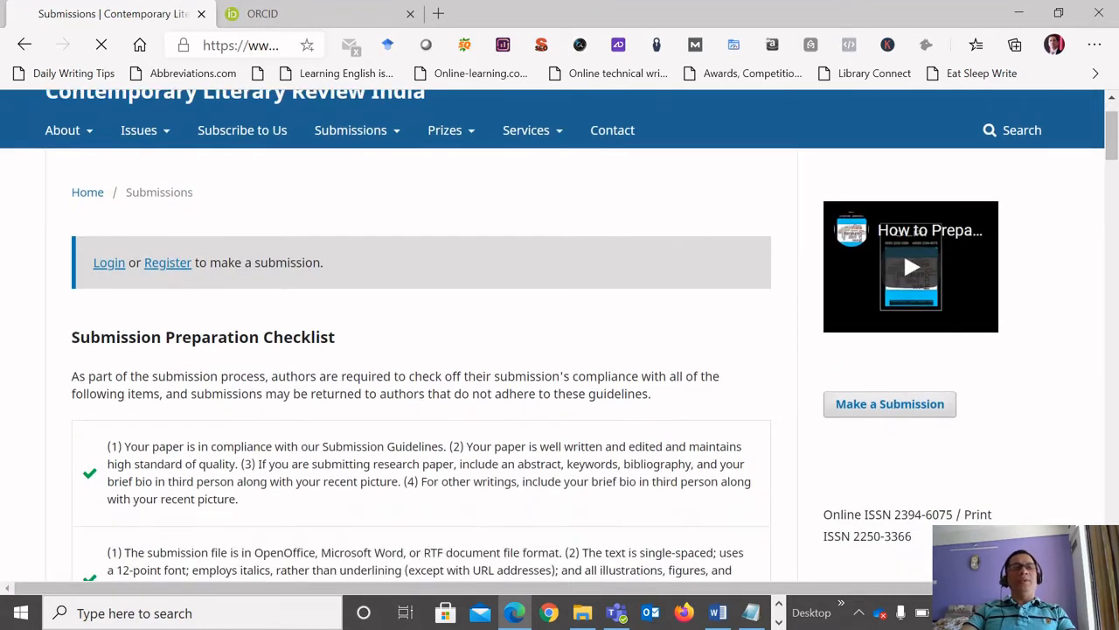
scroll(560, 336, "down", 1)
scroll(560, 336, "down", 1)
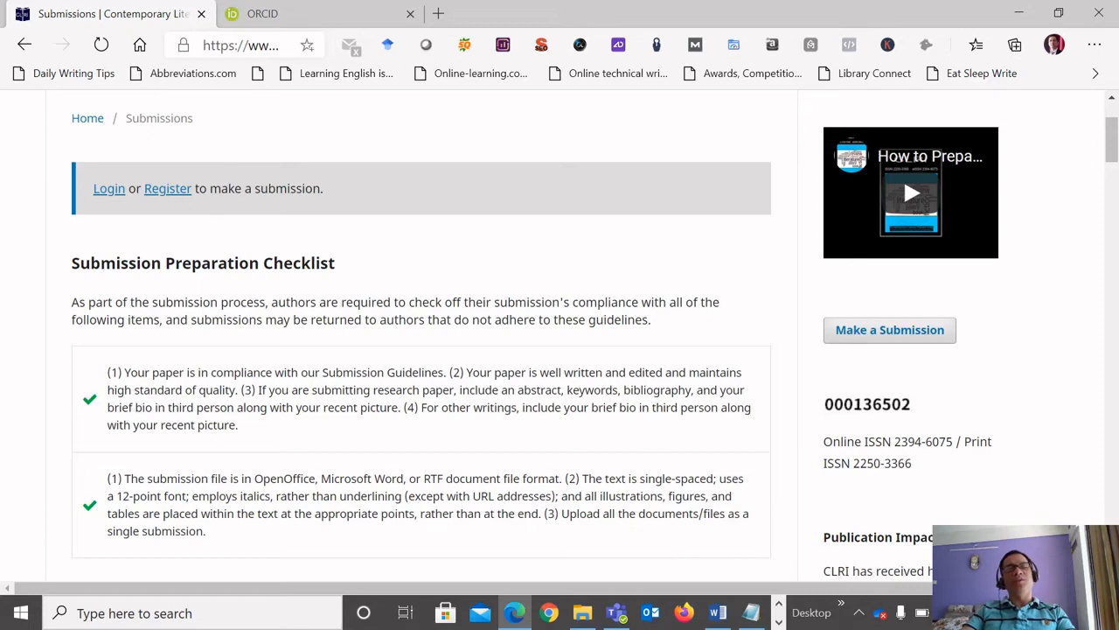
scroll(560, 336, "down", 3)
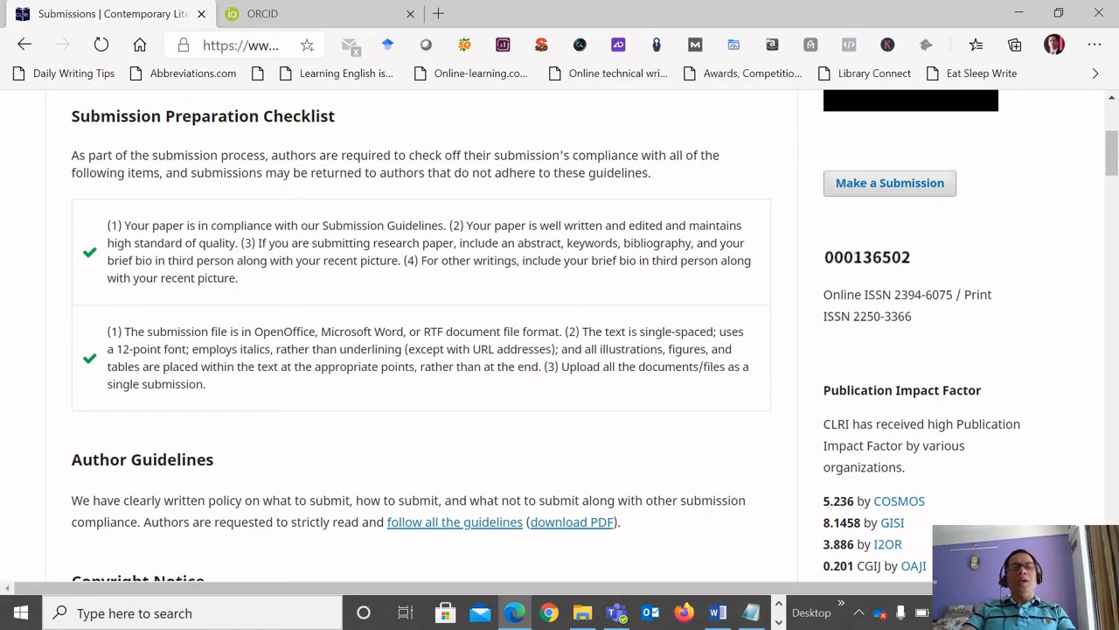
scroll(586, 524, "down", 1)
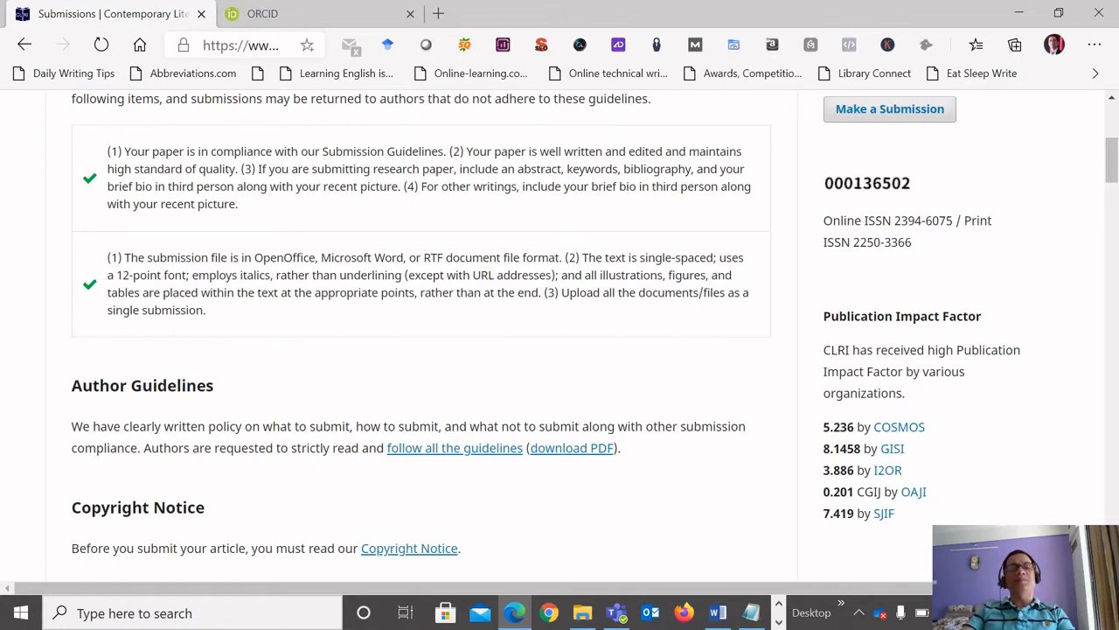
scroll(560, 336, "down", 1)
scroll(560, 336, "down", 1)
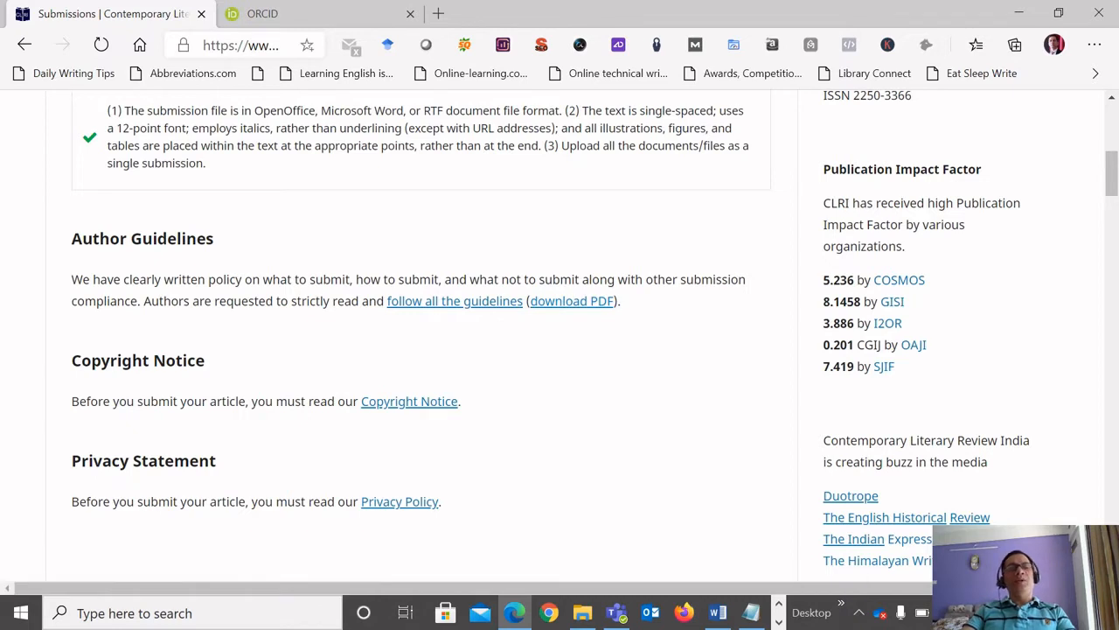
scroll(559, 333, "down", 1)
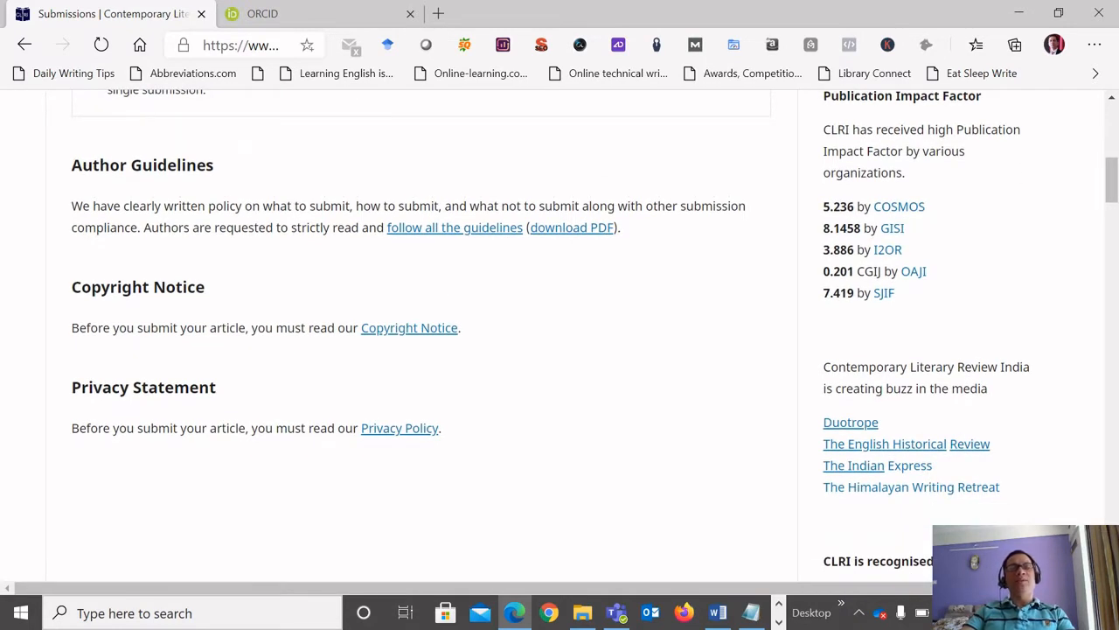
Open the journal's registration form from the notice at the start of the submissions page.
scroll(560, 333, "up", 7)
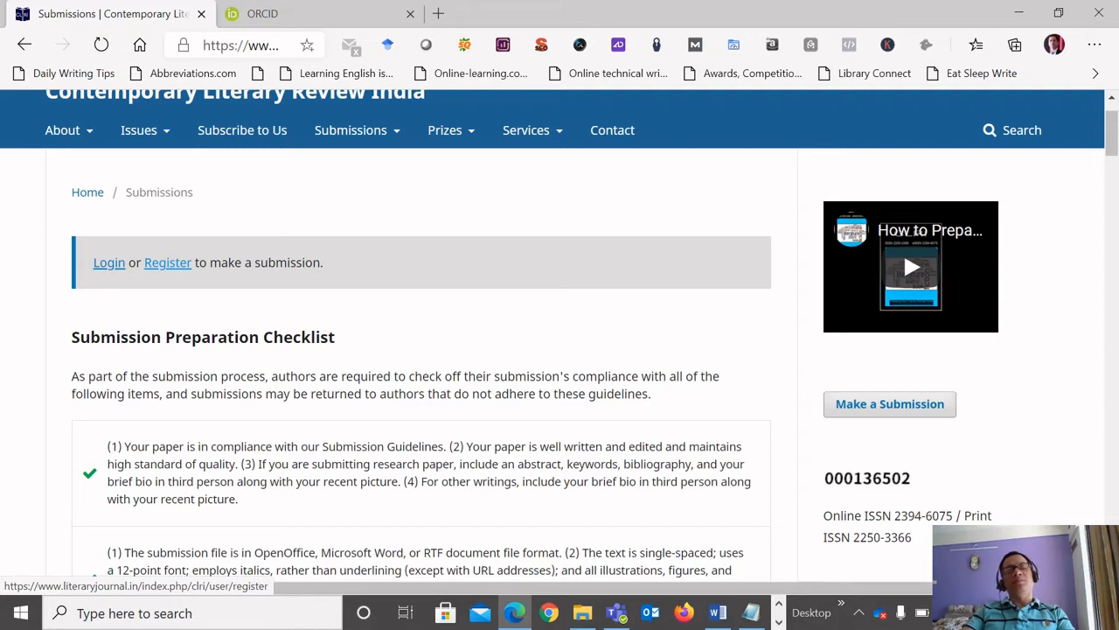
left_click(167, 262)
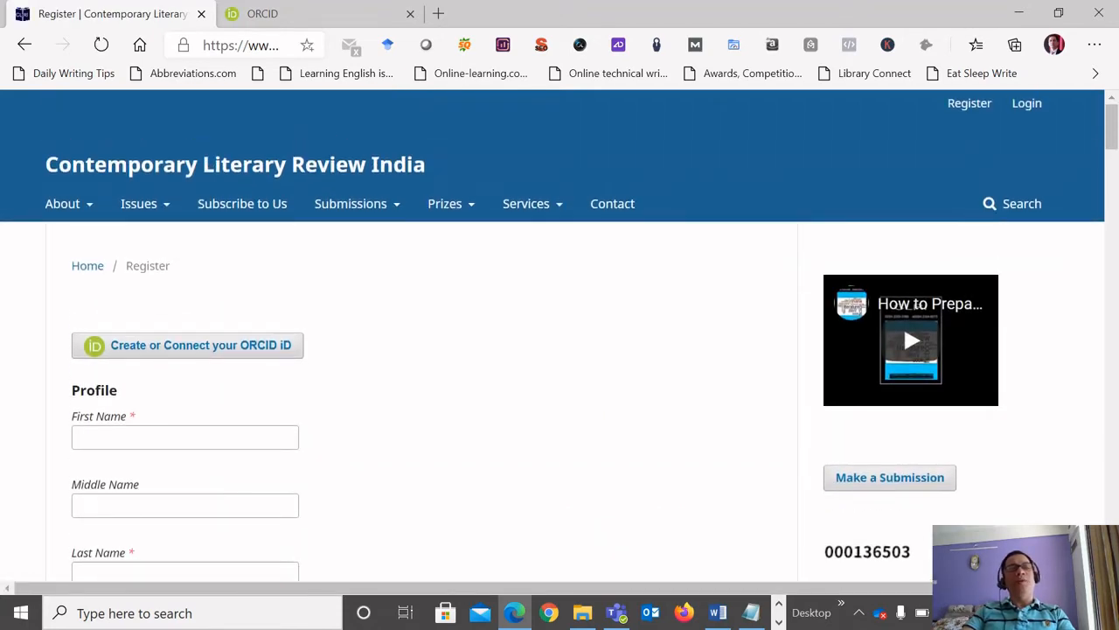
Look through the registration form's profile fields, login fields and consent options.
scroll(553, 335, "down", 1)
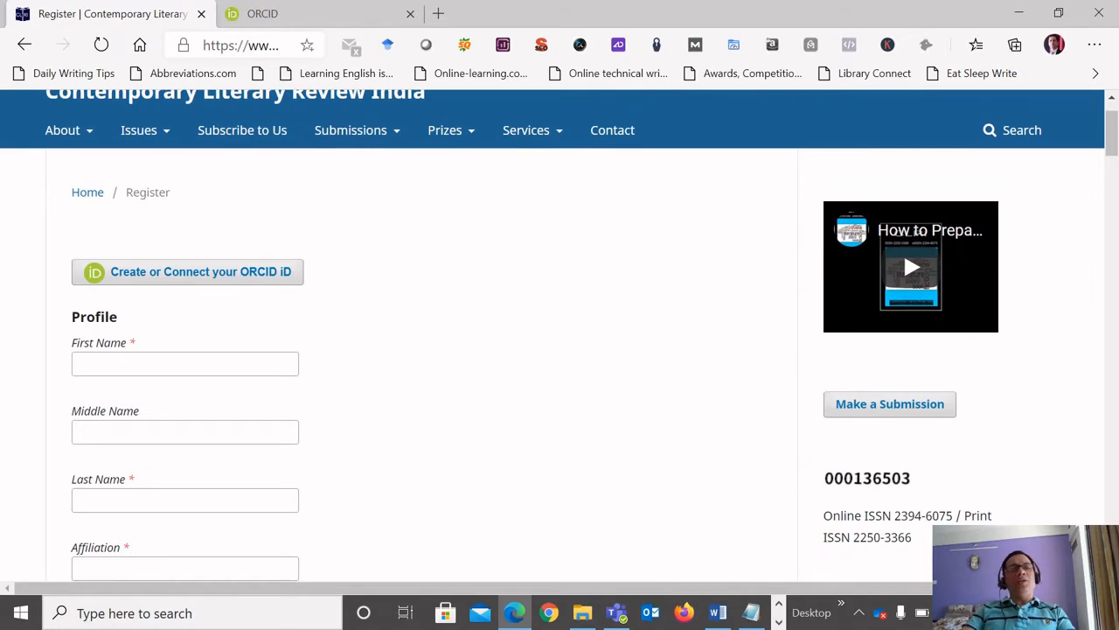
scroll(553, 335, "down", 5)
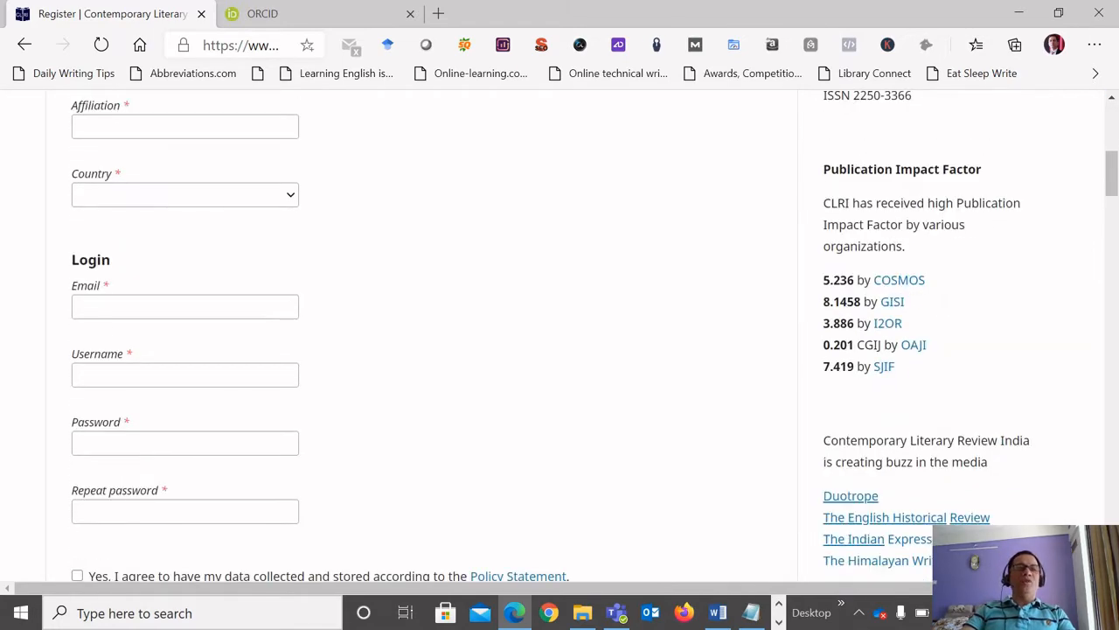
scroll(553, 335, "down", 3)
scroll(553, 335, "up", 3)
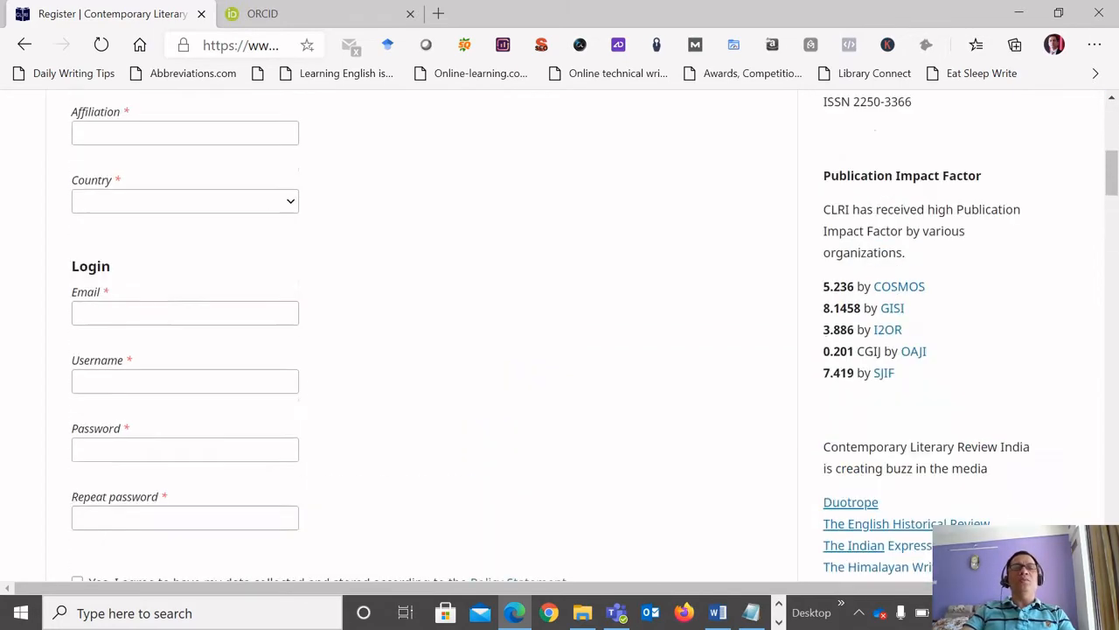
scroll(553, 335, "up", 5)
scroll(553, 335, "down", 7)
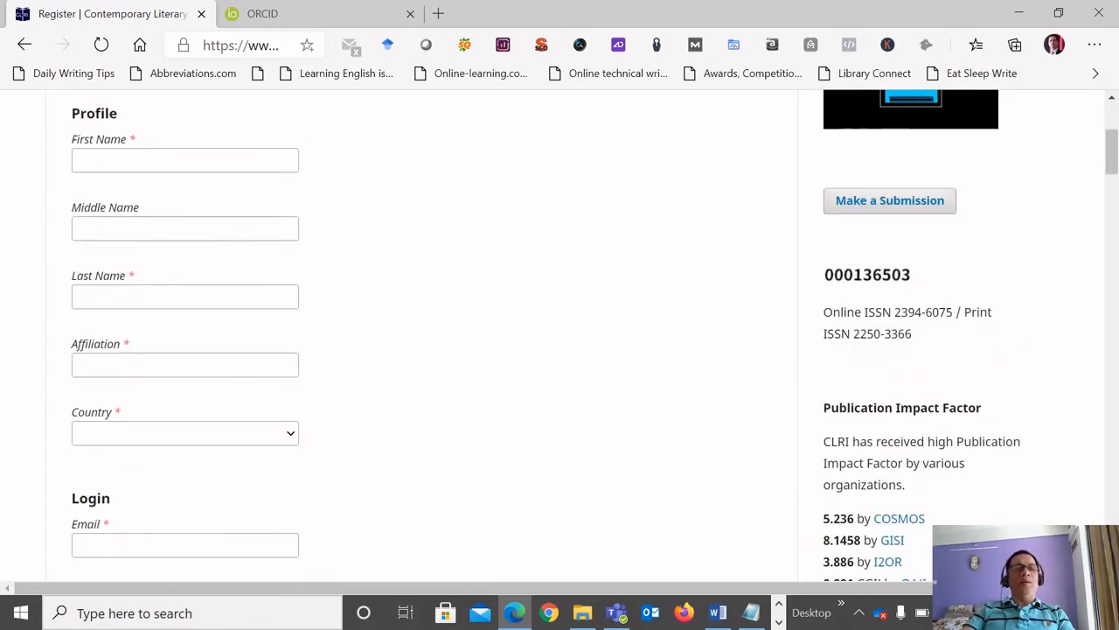
scroll(552, 335, "down", 2)
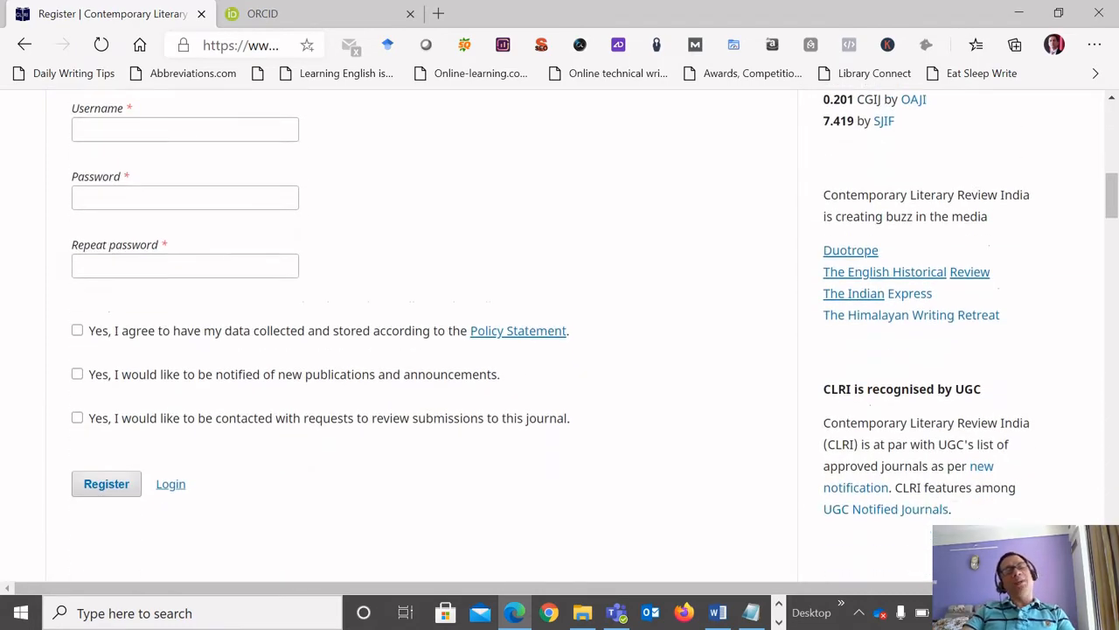
scroll(552, 334, "up", 5)
scroll(553, 335, "up", 5)
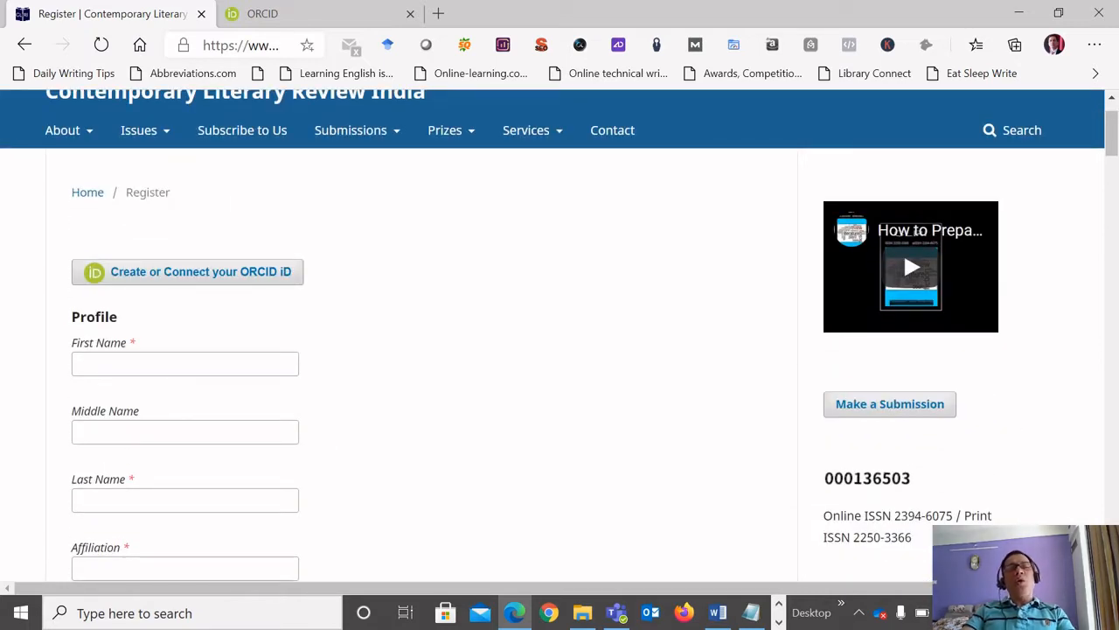
Read the introduction on the already opened ORCID website and return to the journal's registration form.
left_click(306, 14)
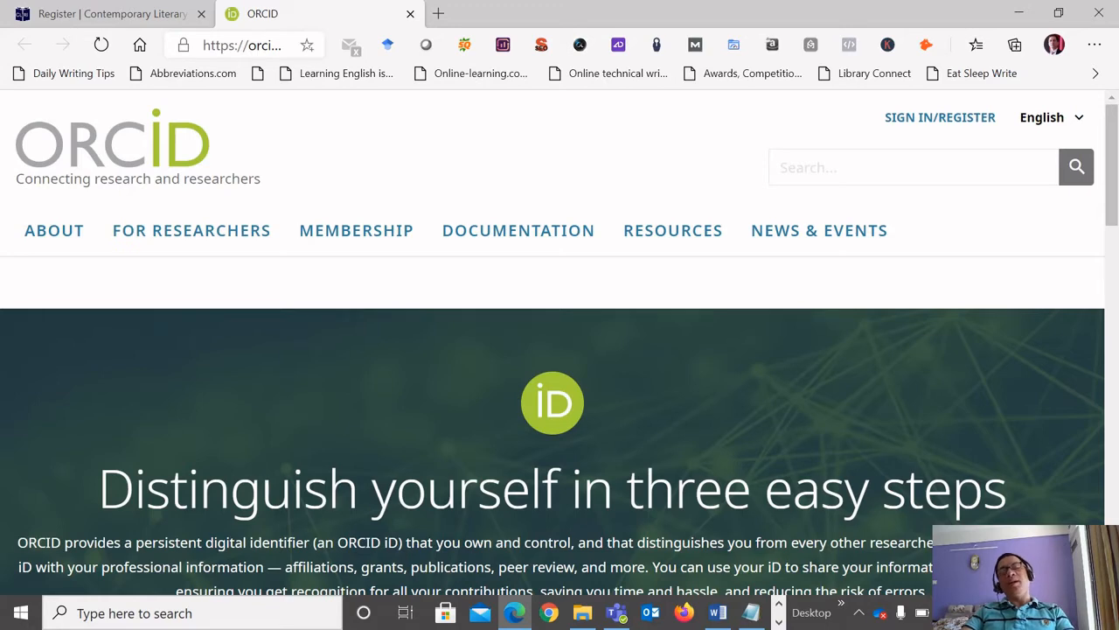
scroll(560, 350, "down", 2)
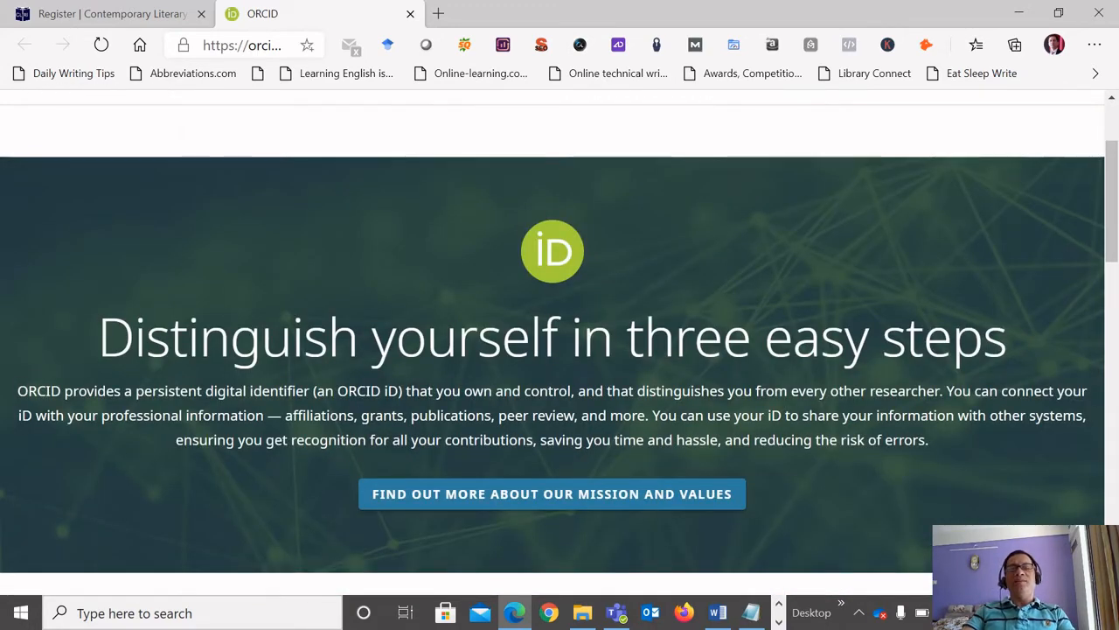
scroll(559, 349, "up", 2)
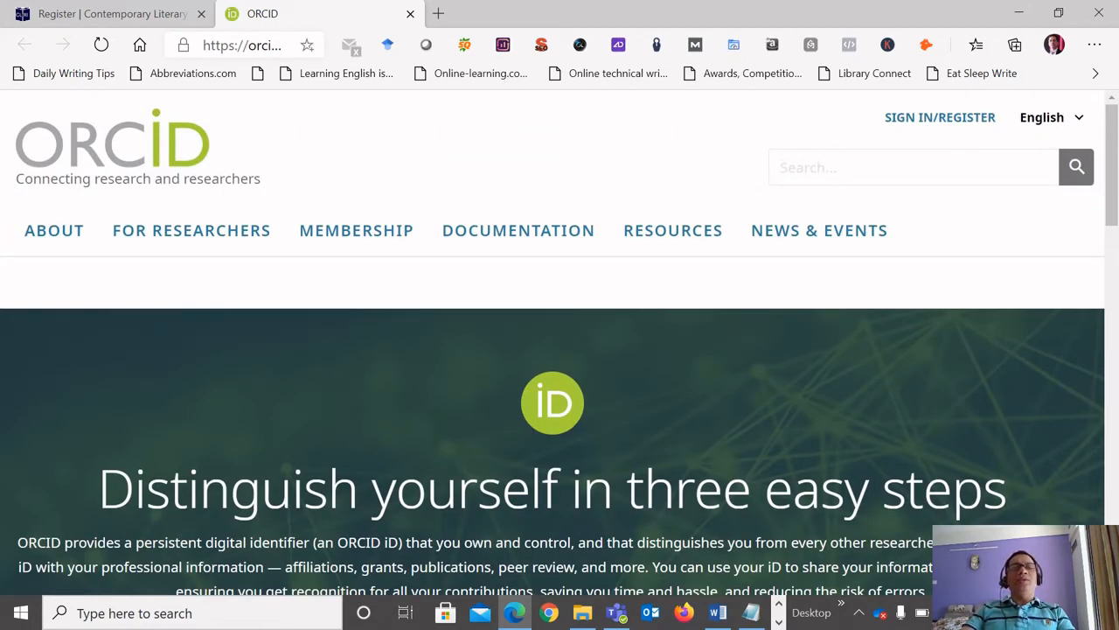
scroll(560, 350, "down", 1)
scroll(560, 349, "down", 1)
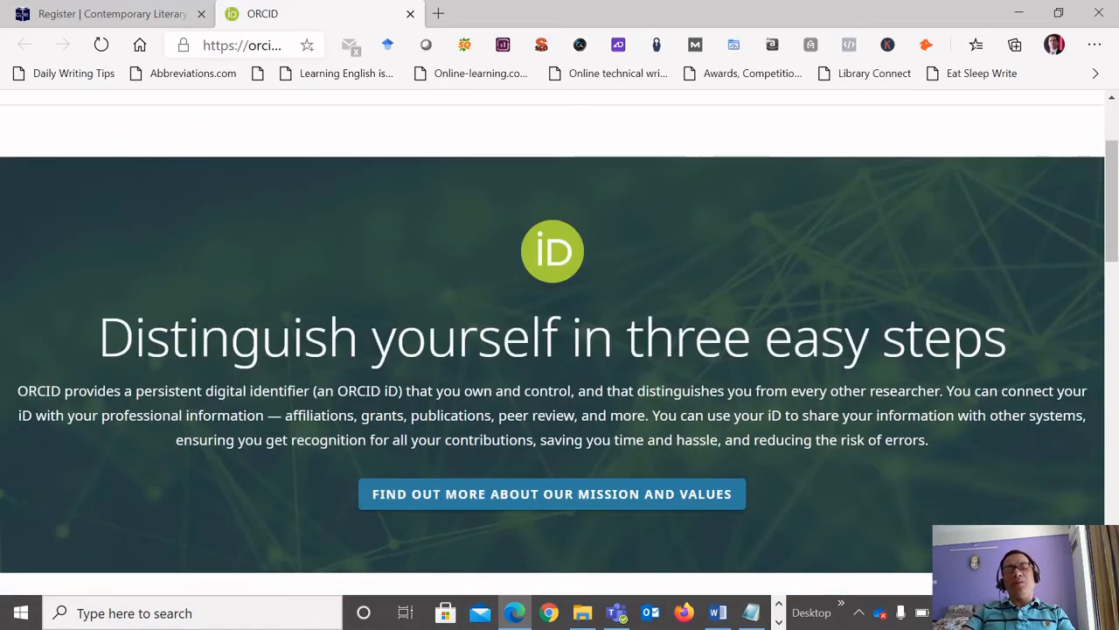
left_click(112, 14)
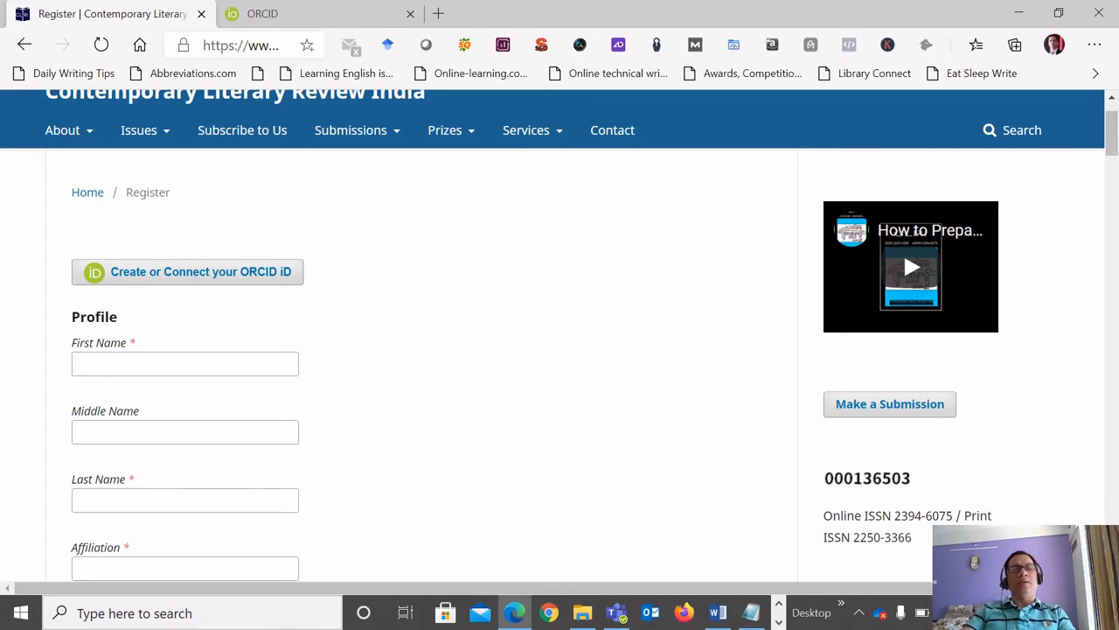
Enter the author's first name and last name in the Profile section, leaving the middle name blank.
scroll(560, 341, "down", 1)
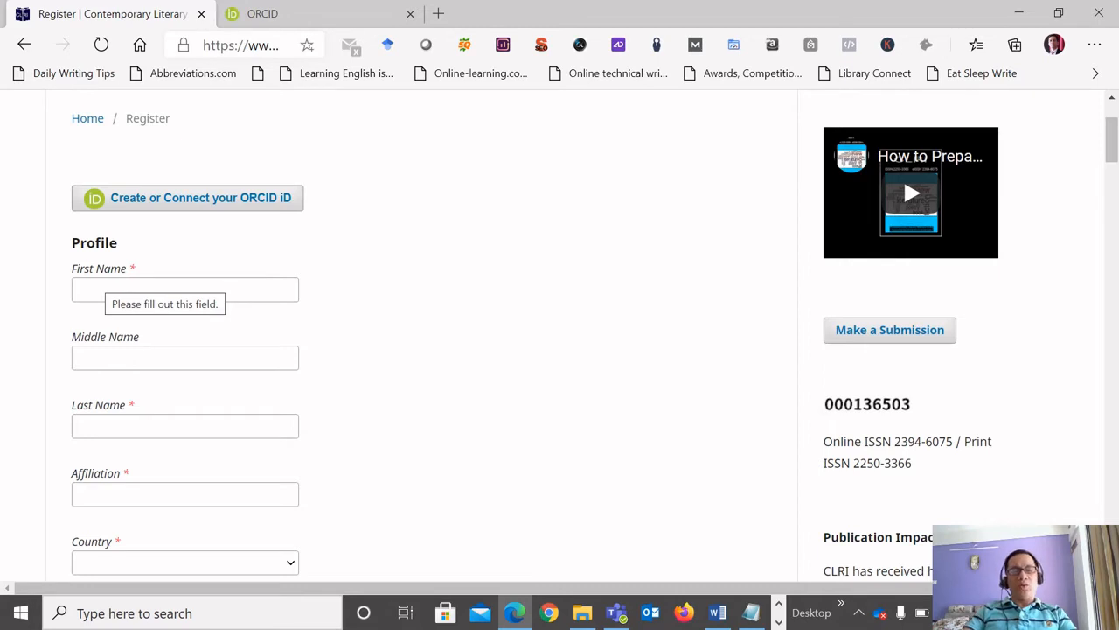
left_click(105, 289)
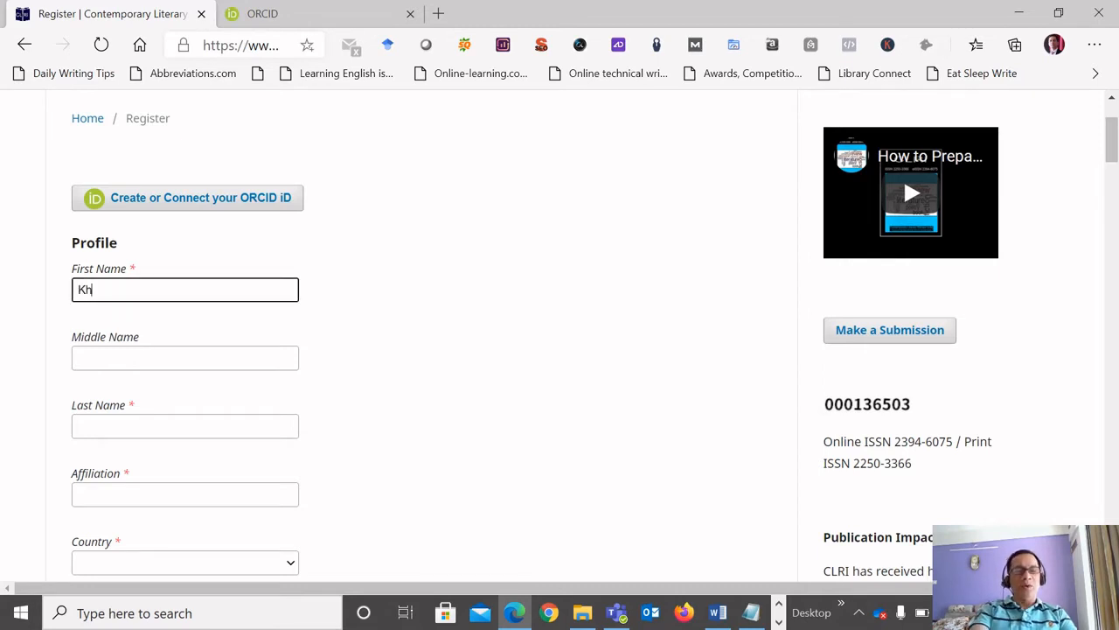
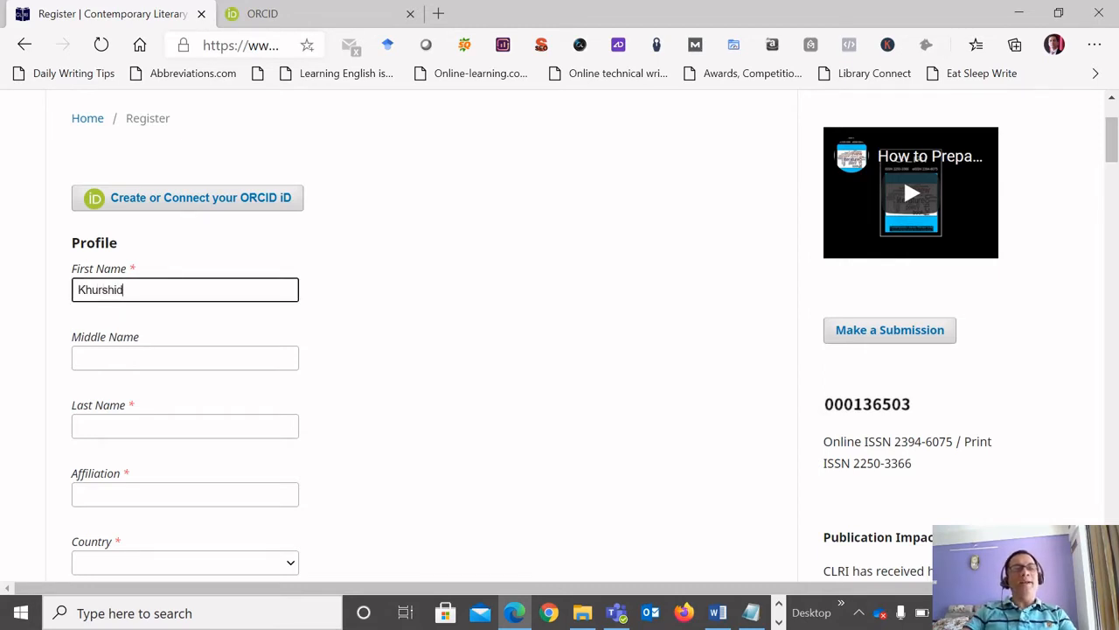
key("Tab")
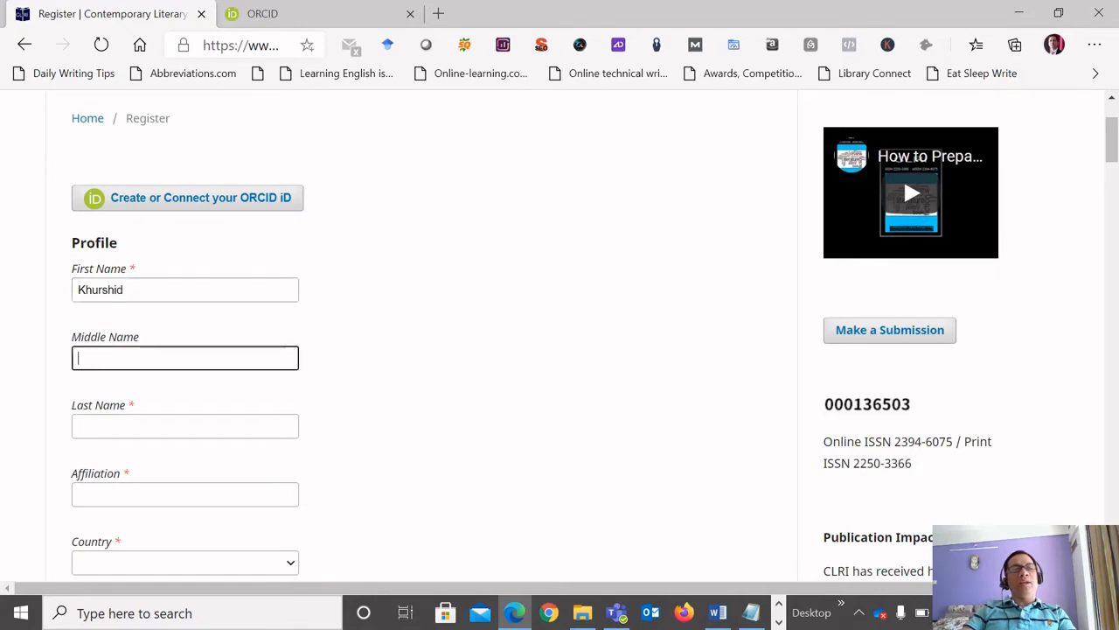
scroll(403, 341, "down", 1)
key("Tab")
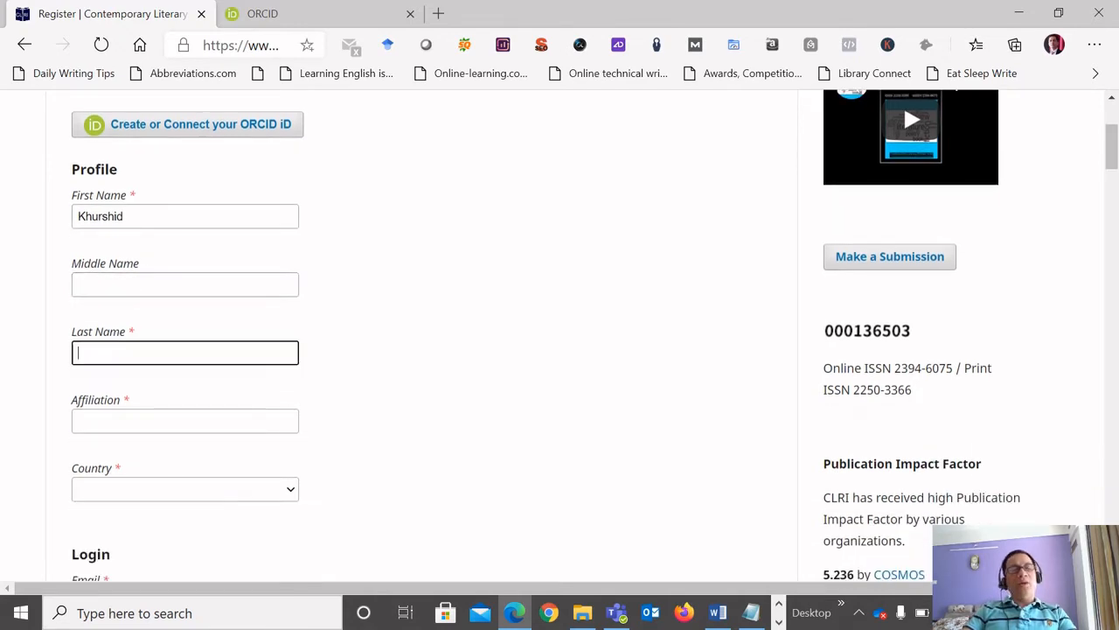
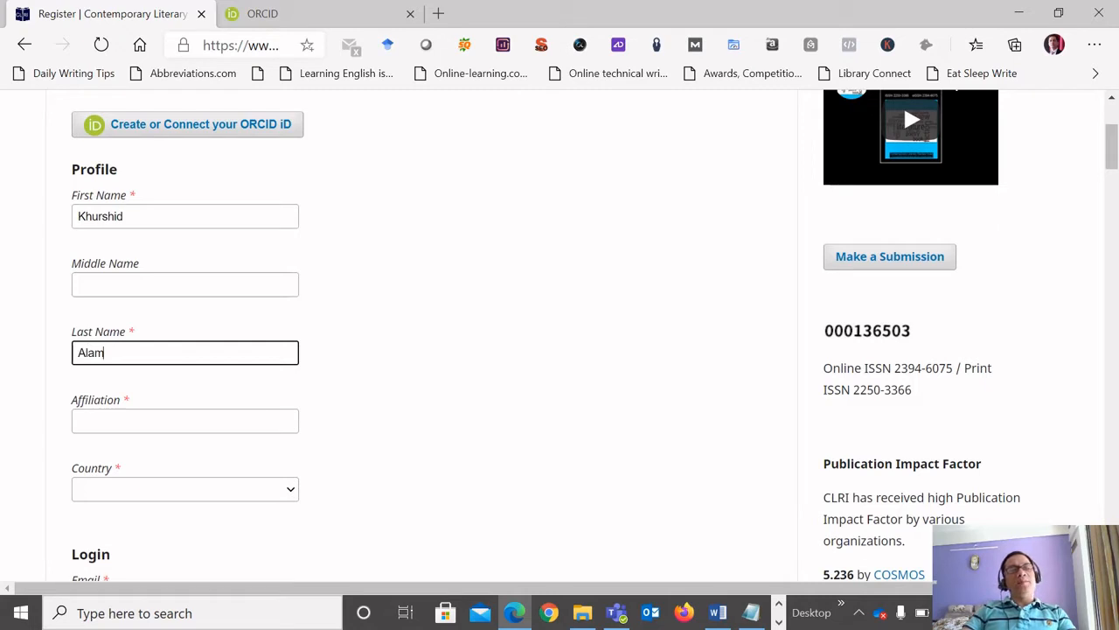
Enter "Chief Editor, CLRI" as the author's affiliation in the Profile section.
scroll(560, 335, "down", 1)
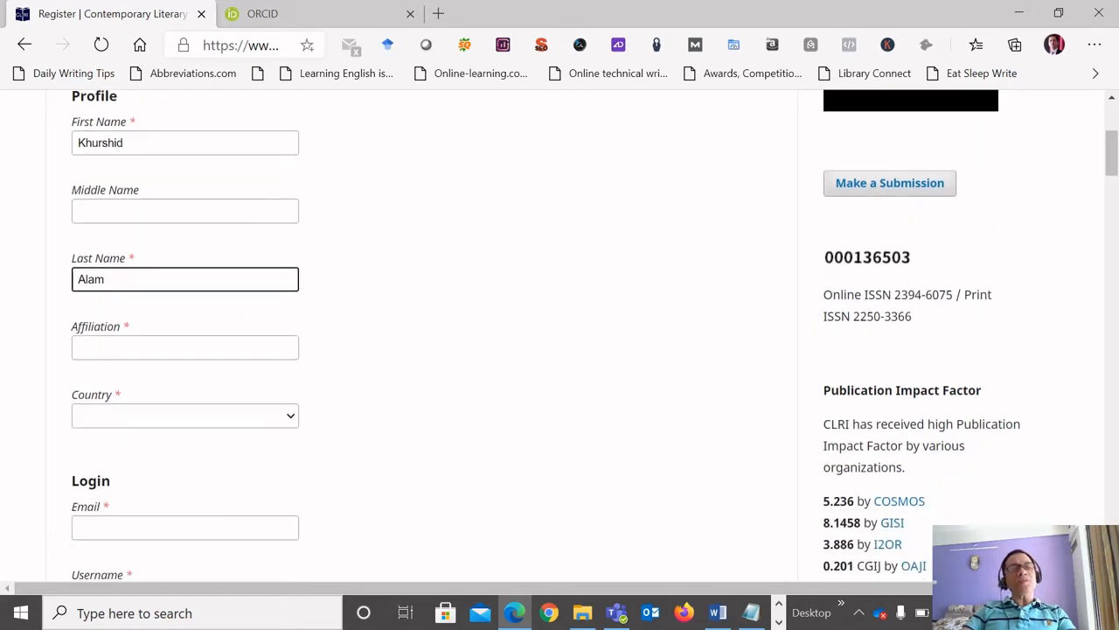
key("Return")
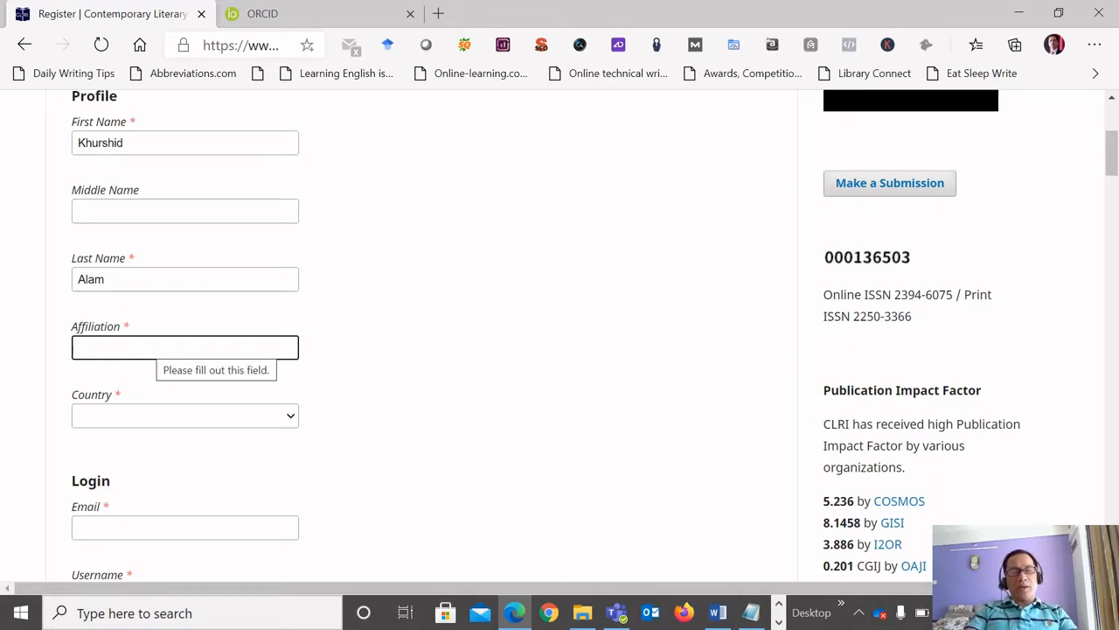
type("Ch")
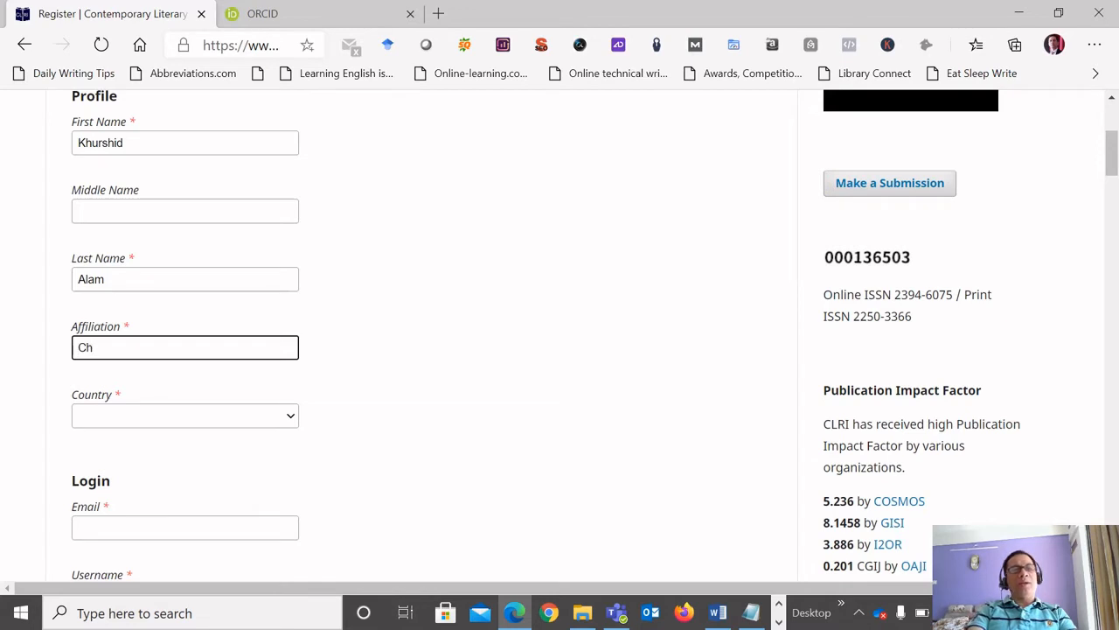
type("ief")
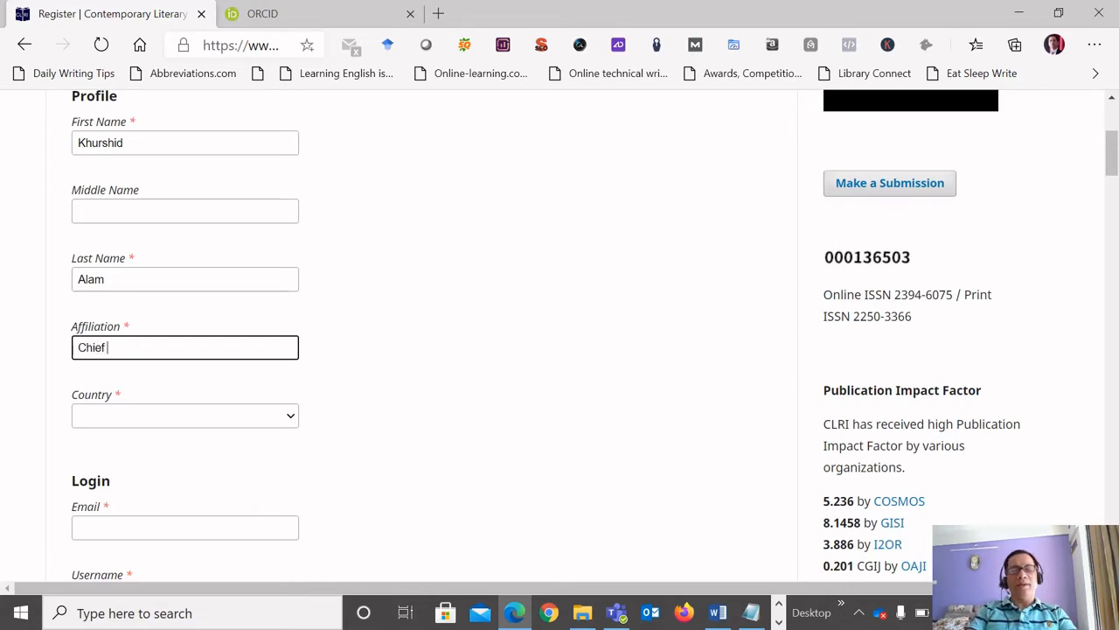
type(" Ed")
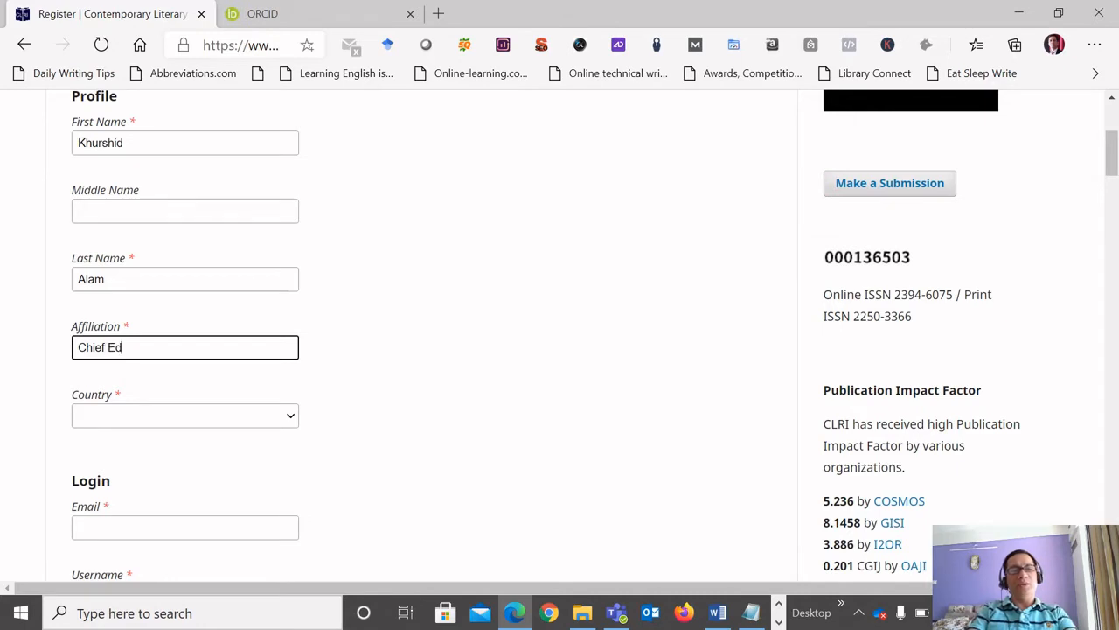
type("ito")
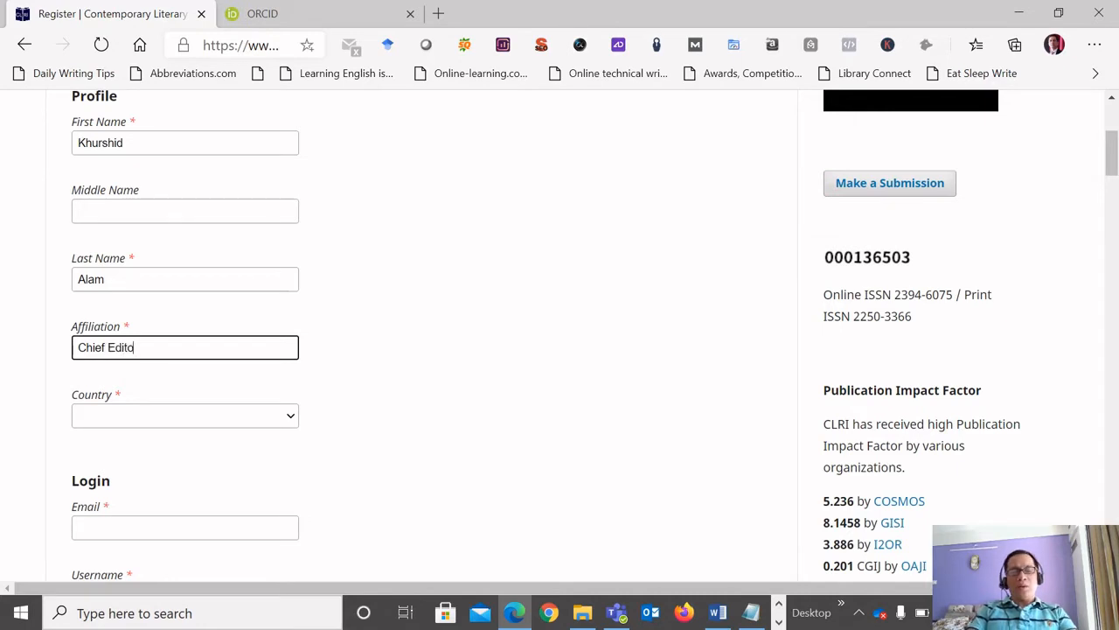
type("r, CLRI")
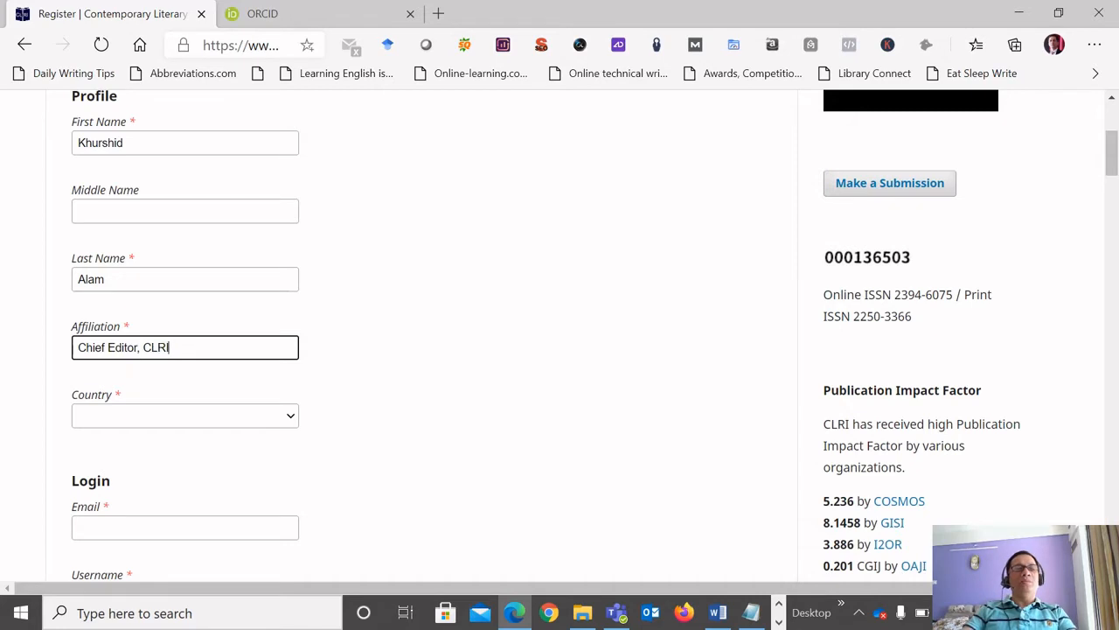
Set the country in the Profile section to India.
scroll(560, 337, "down", 1)
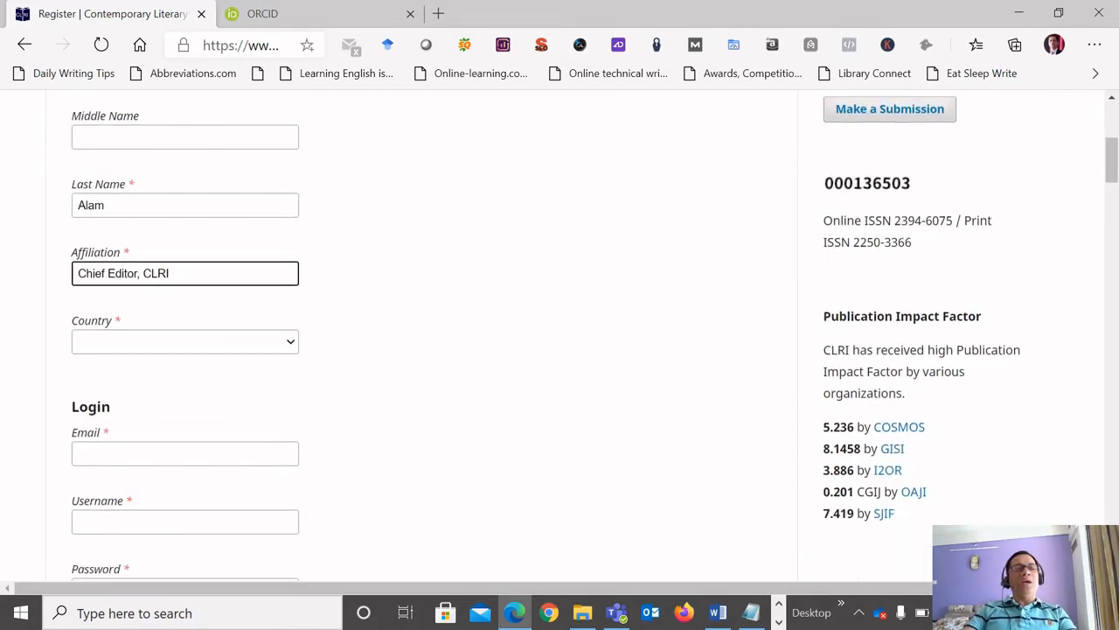
left_click(291, 342)
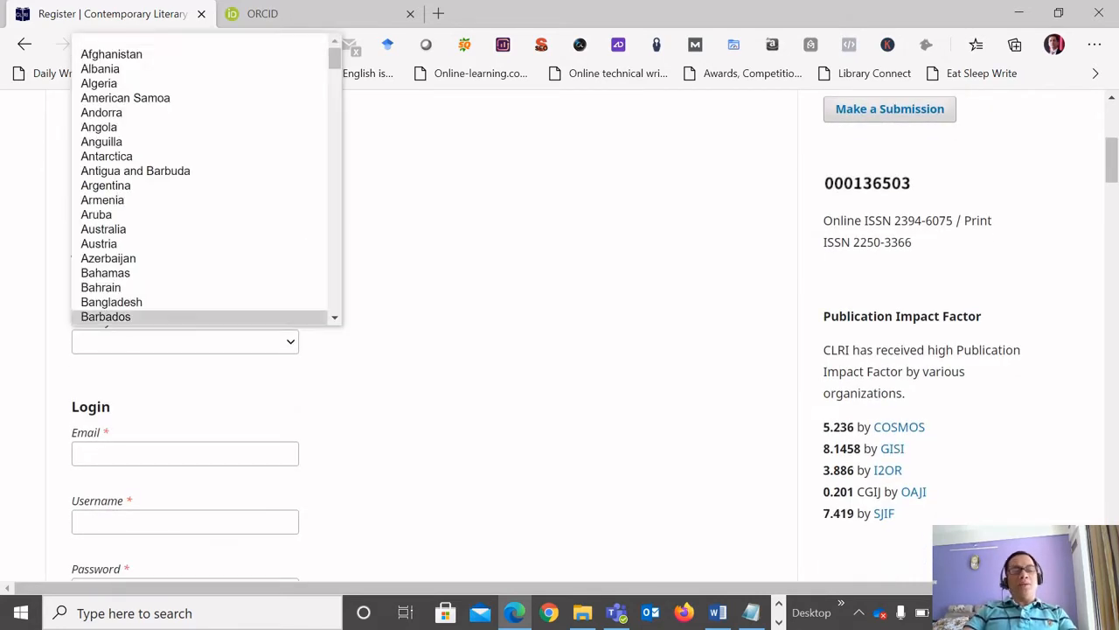
key("i")
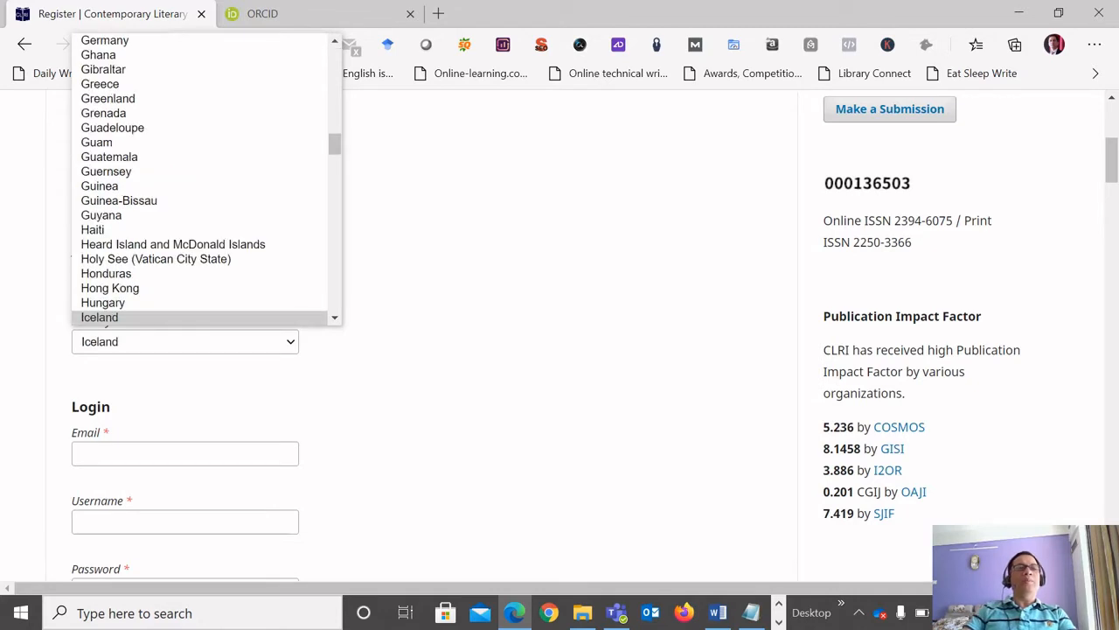
scroll(199, 288, "down", 1)
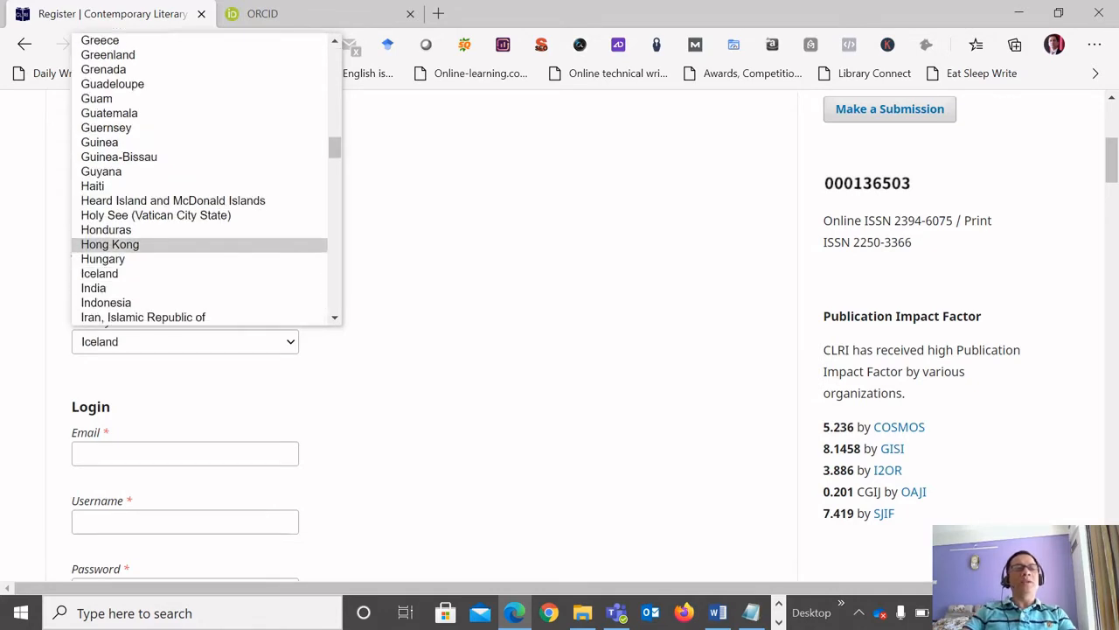
left_click(199, 287)
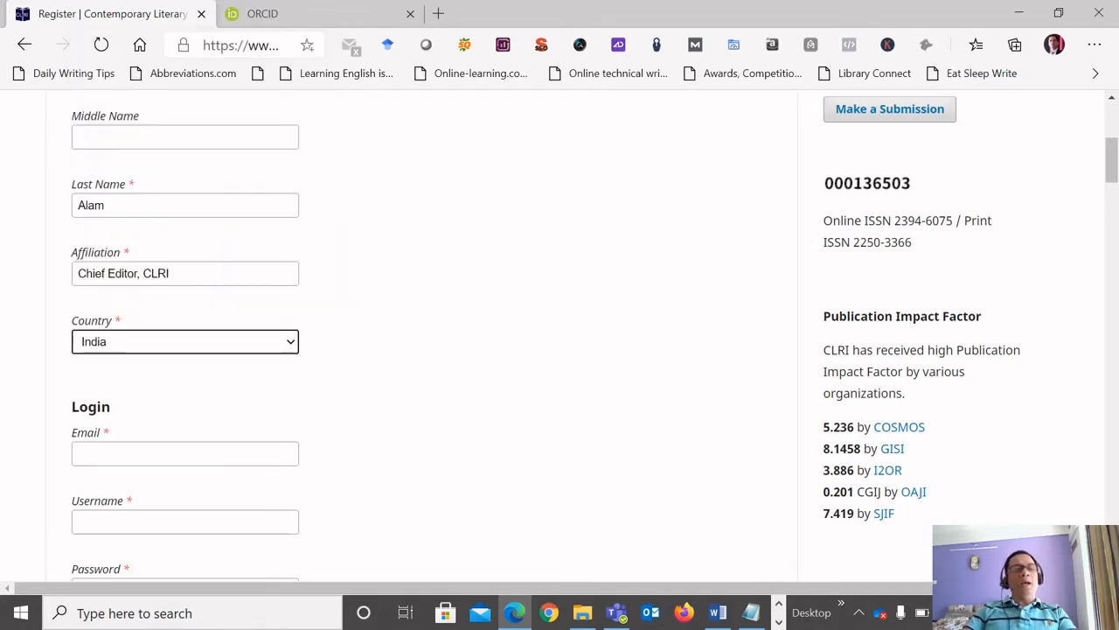
Copy the author's email address from the User Credentials file in Notepad into the registration form's Email field.
left_click(184, 454)
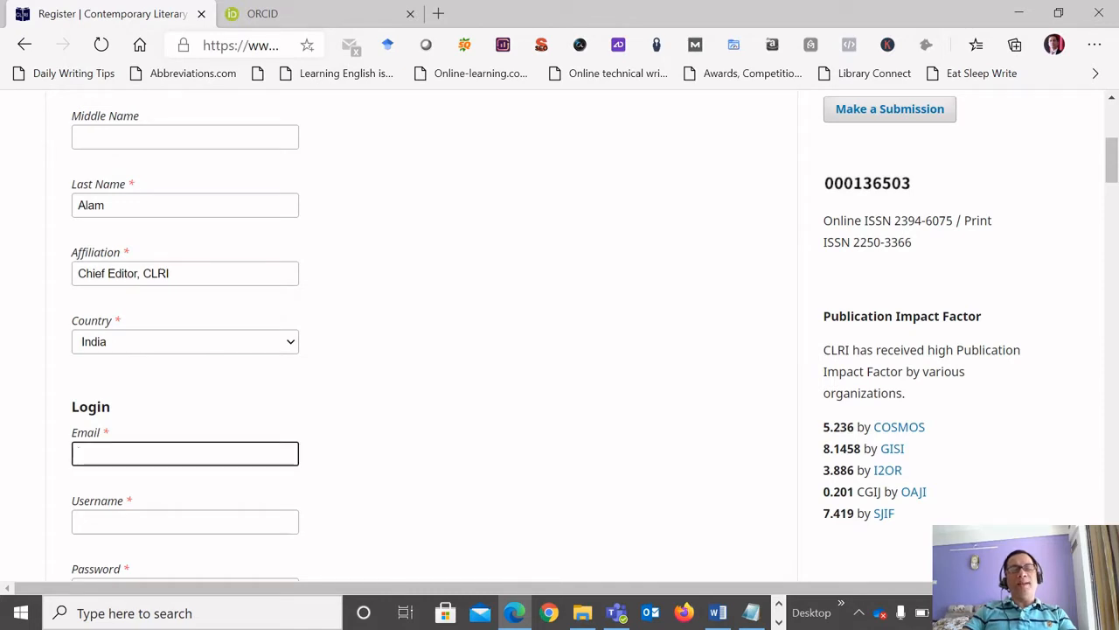
left_click(751, 613)
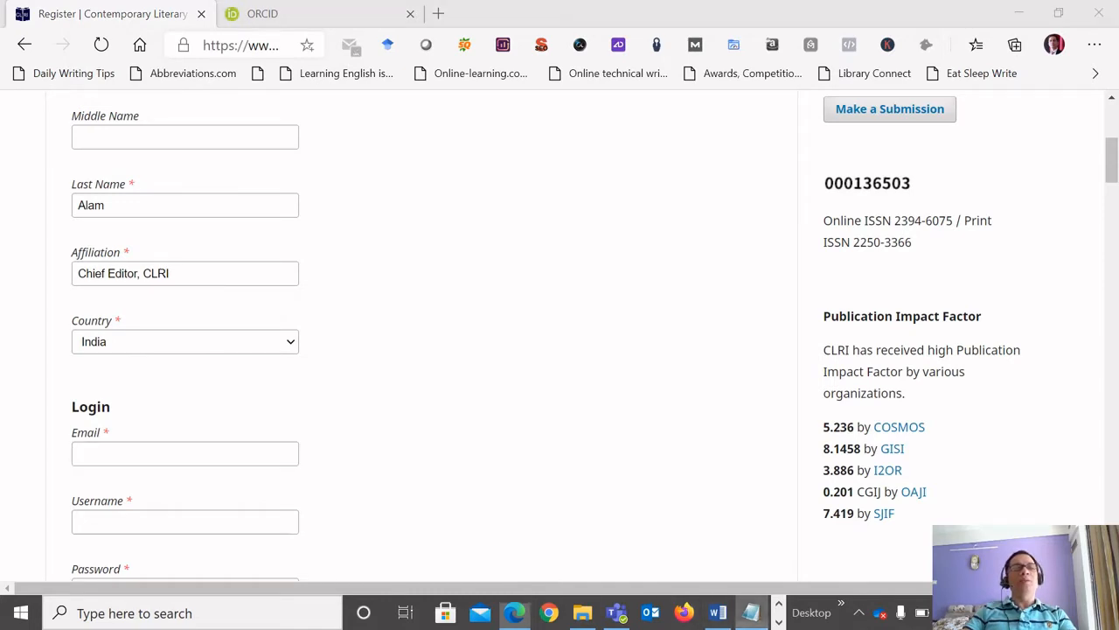
double_click(205, 204)
key("ctrl+c")
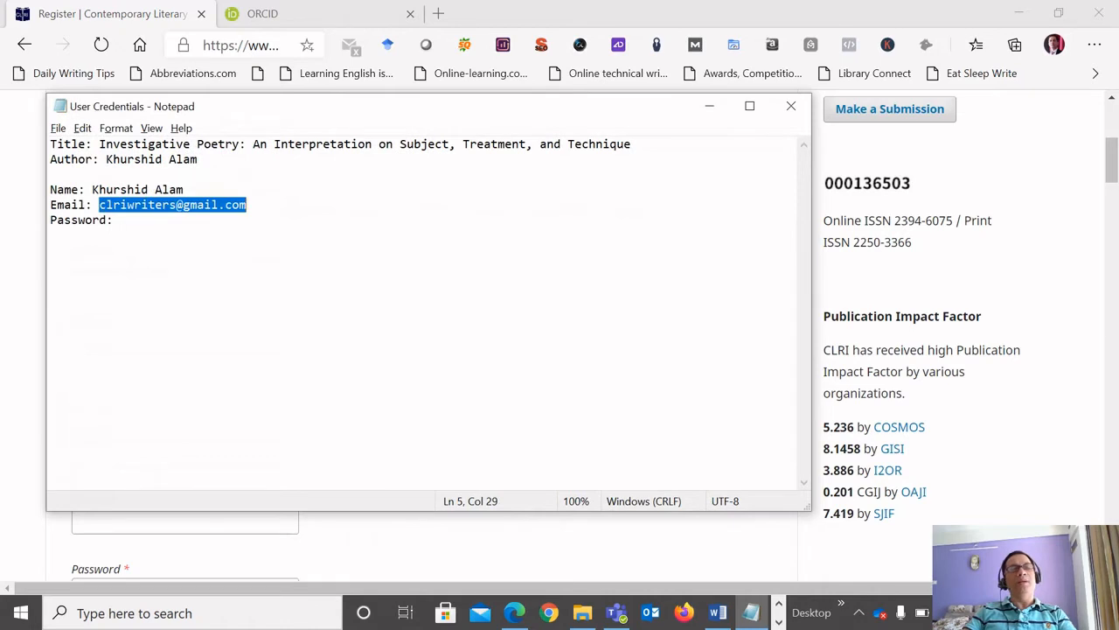
key("alt+Tab")
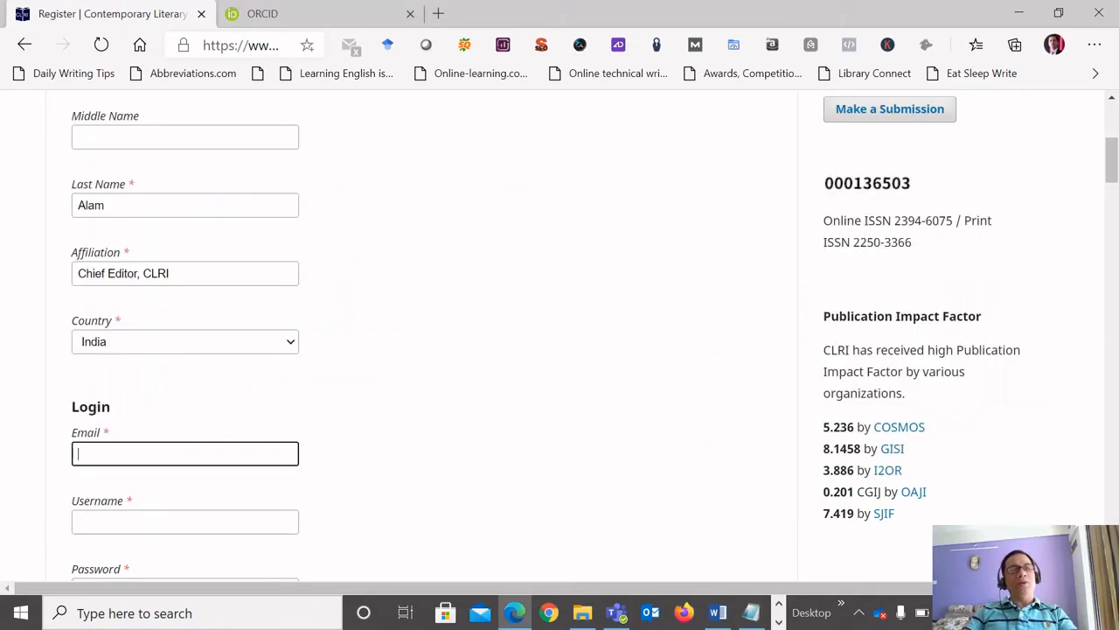
key("ctrl+v")
Enter "adminwriter" as the username in the Login section.
scroll(560, 335, "down", 2)
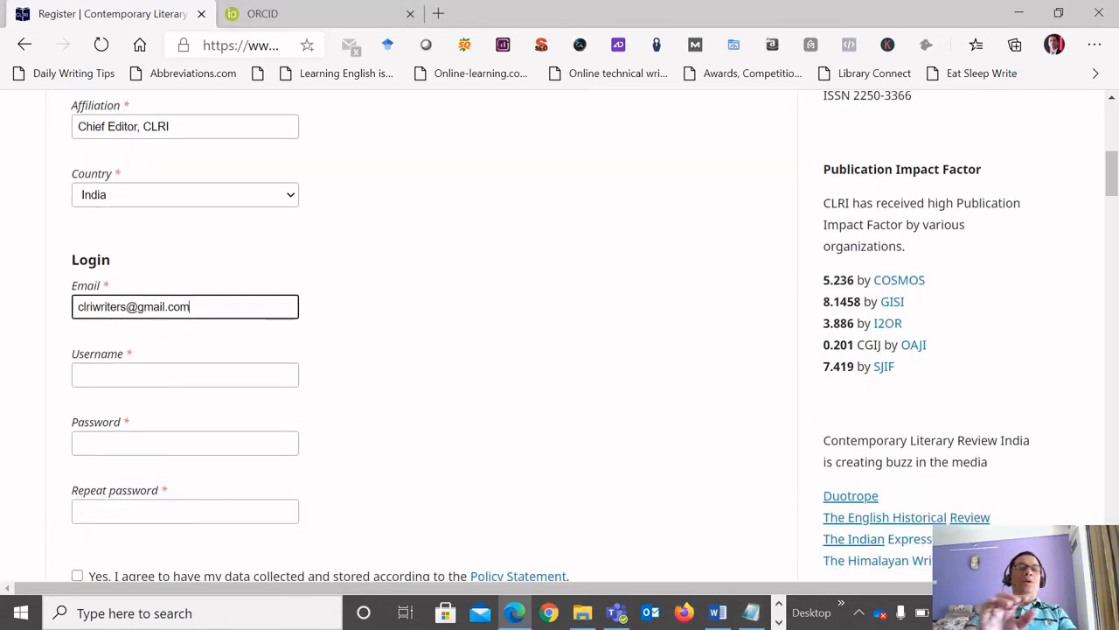
left_click(185, 375)
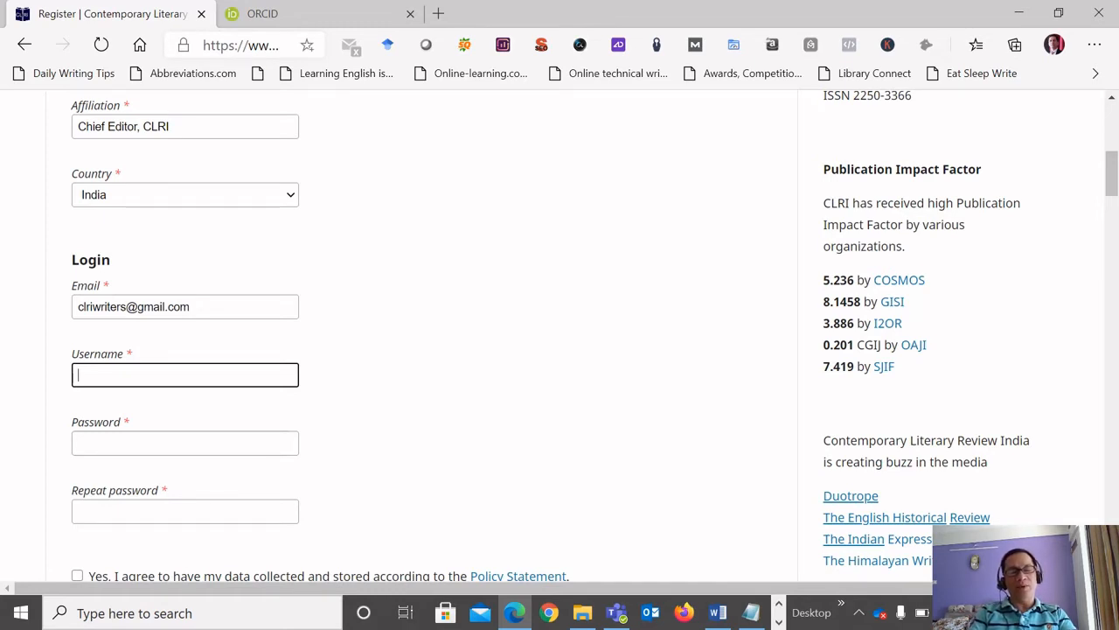
type("admin")
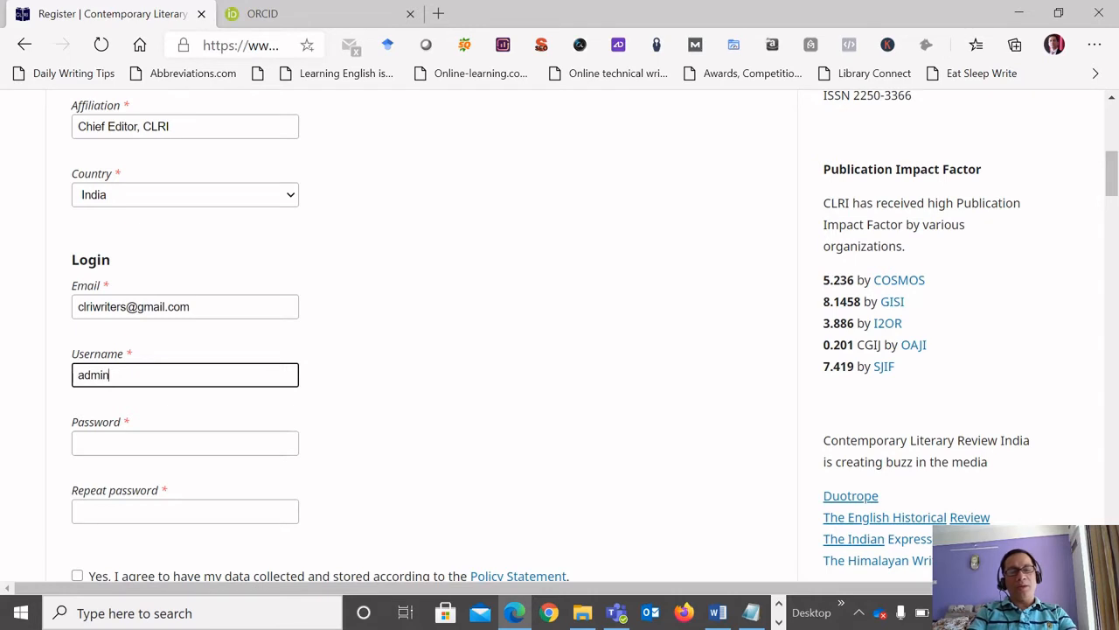
type("writer")
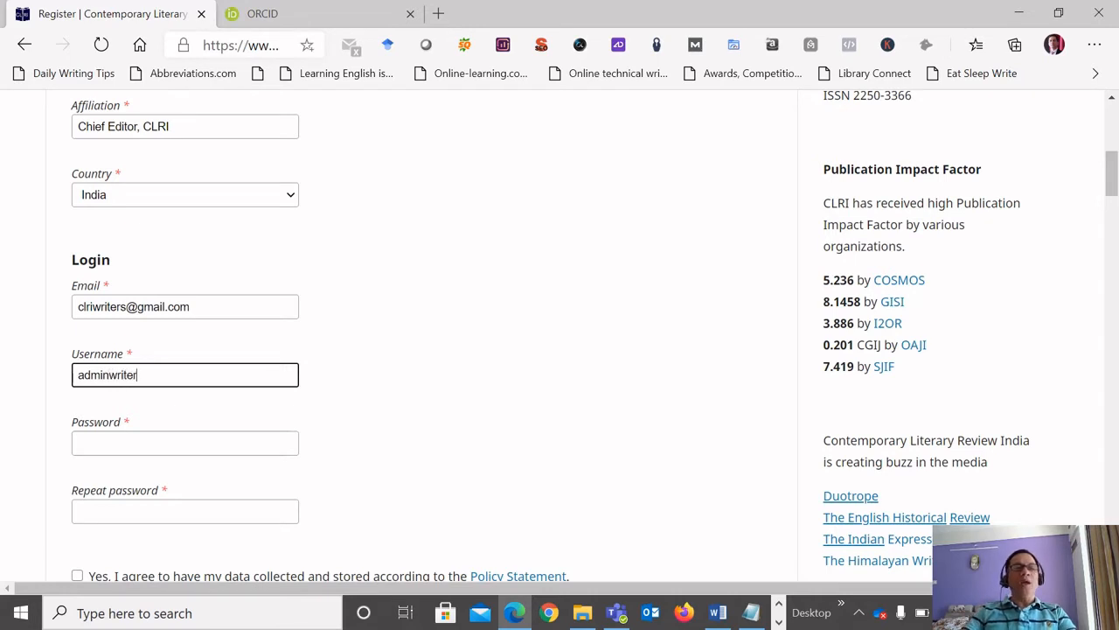
Enter the account password in the Password field and again in the Repeat password field.
key("Tab")
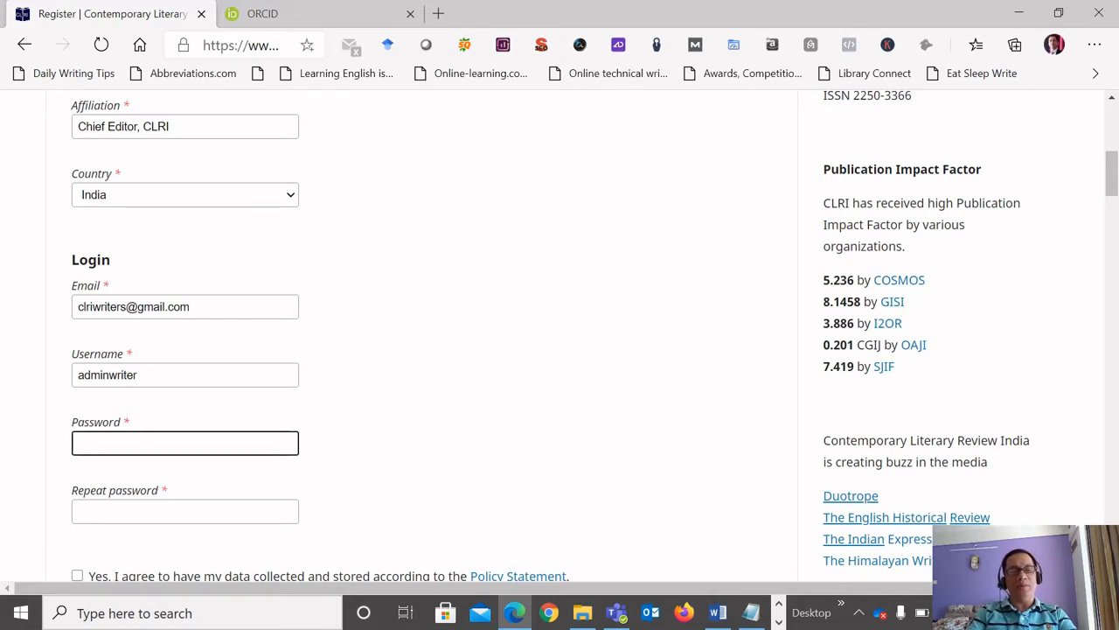
type("*****")
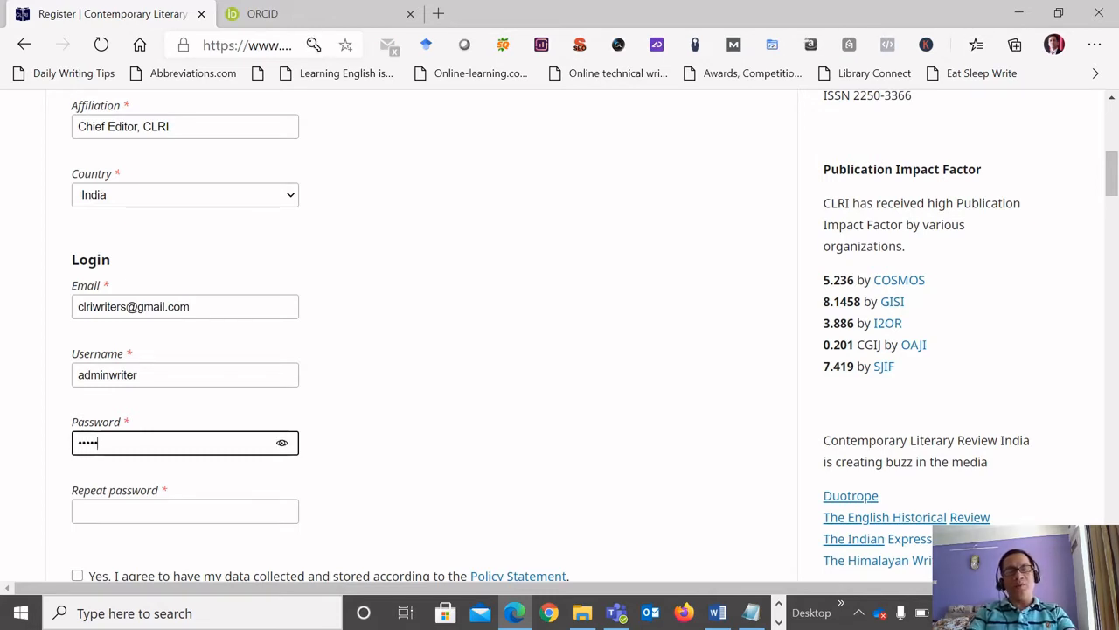
type("*****")
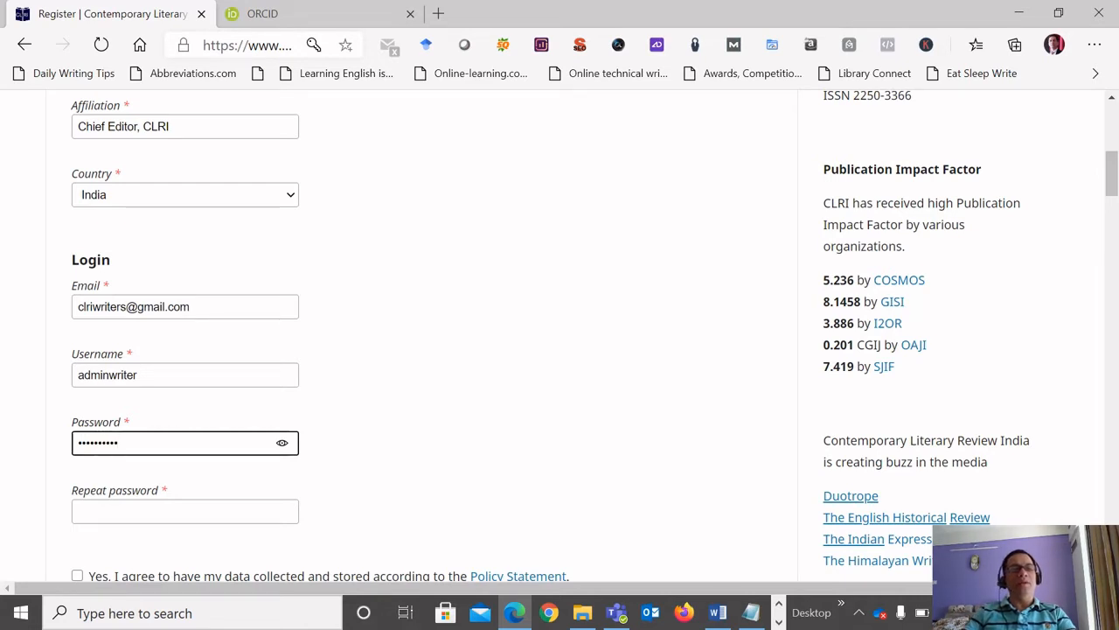
key("Tab")
type("*")
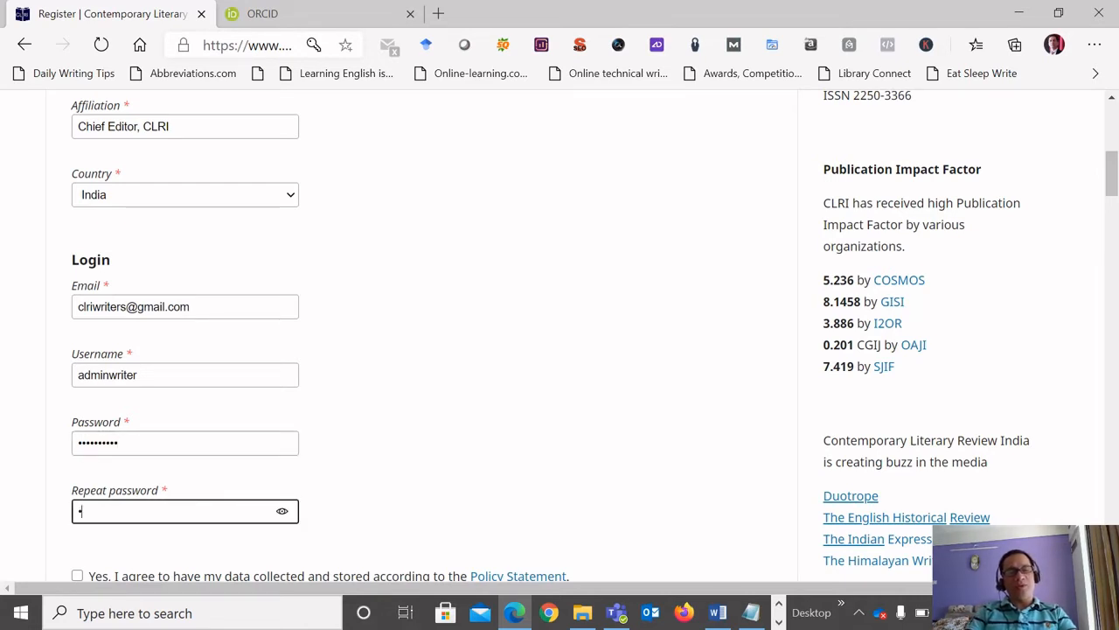
type("*********")
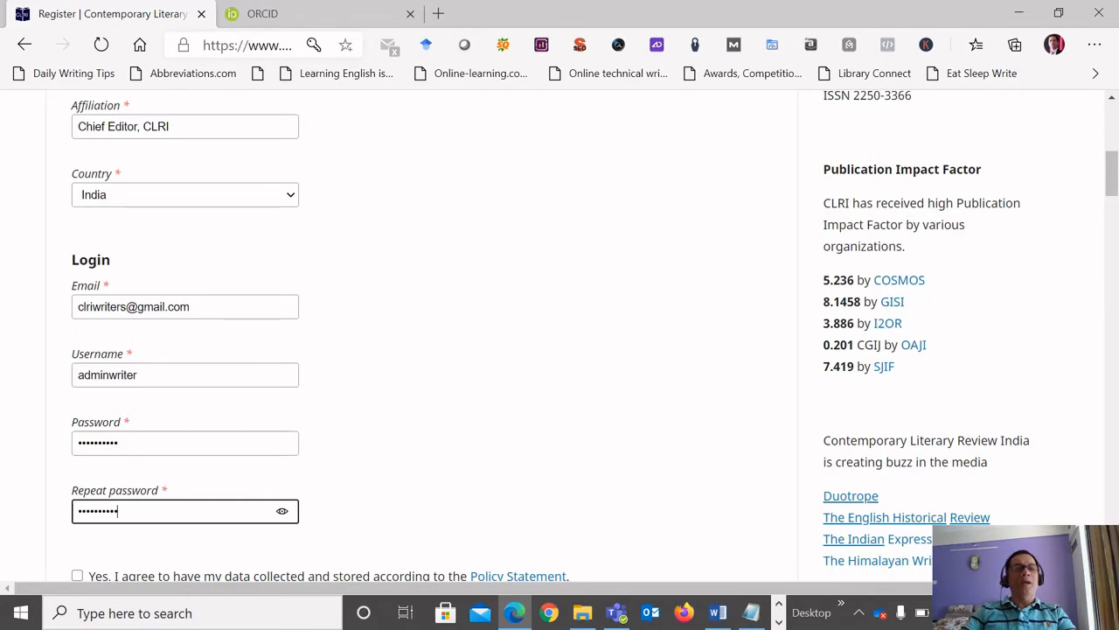
Agree to the data policy statement, to notifications of new publications and announcements, and to requests to review submissions.
scroll(428, 333, "down", 3)
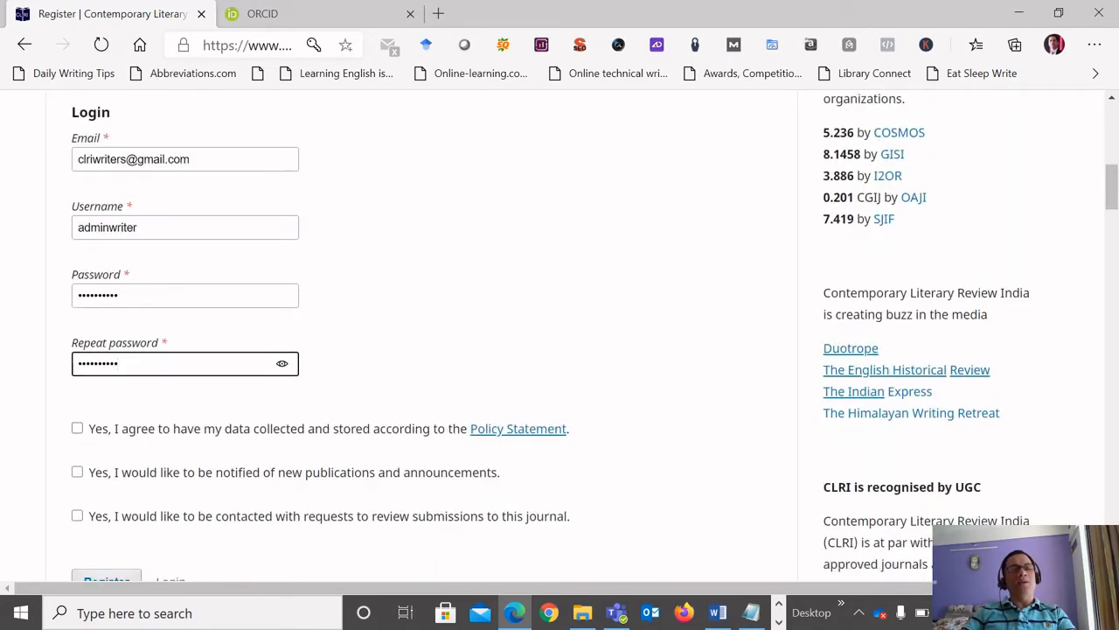
left_click(78, 428)
left_click(78, 472)
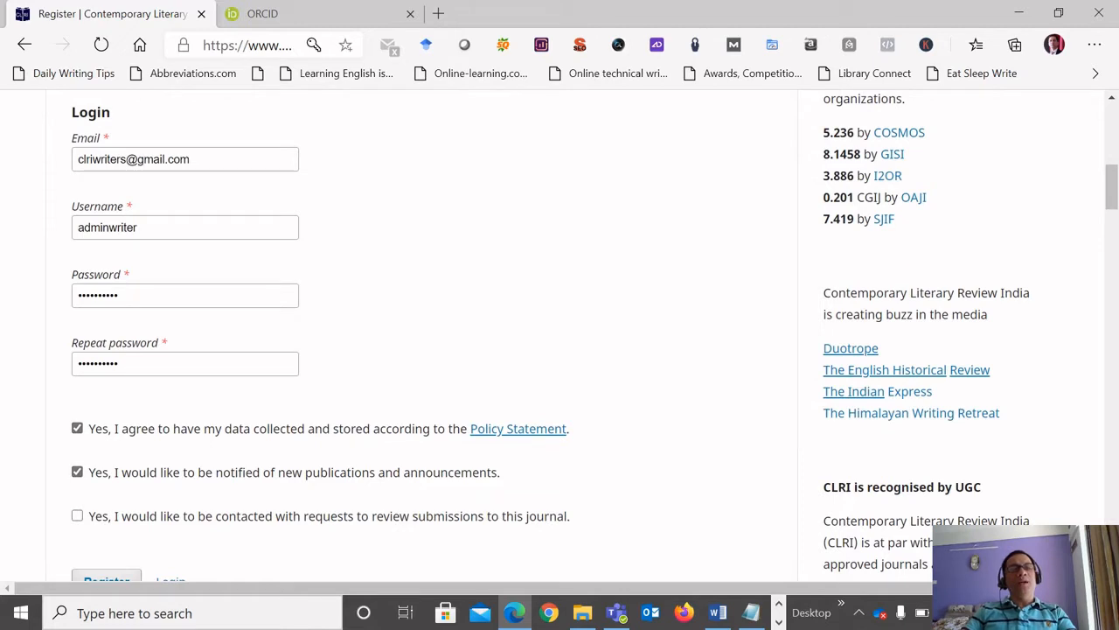
left_click(77, 516)
Check the completed form and submit the registration, leaving the reviewing interests blank.
scroll(78, 515, "down", 1)
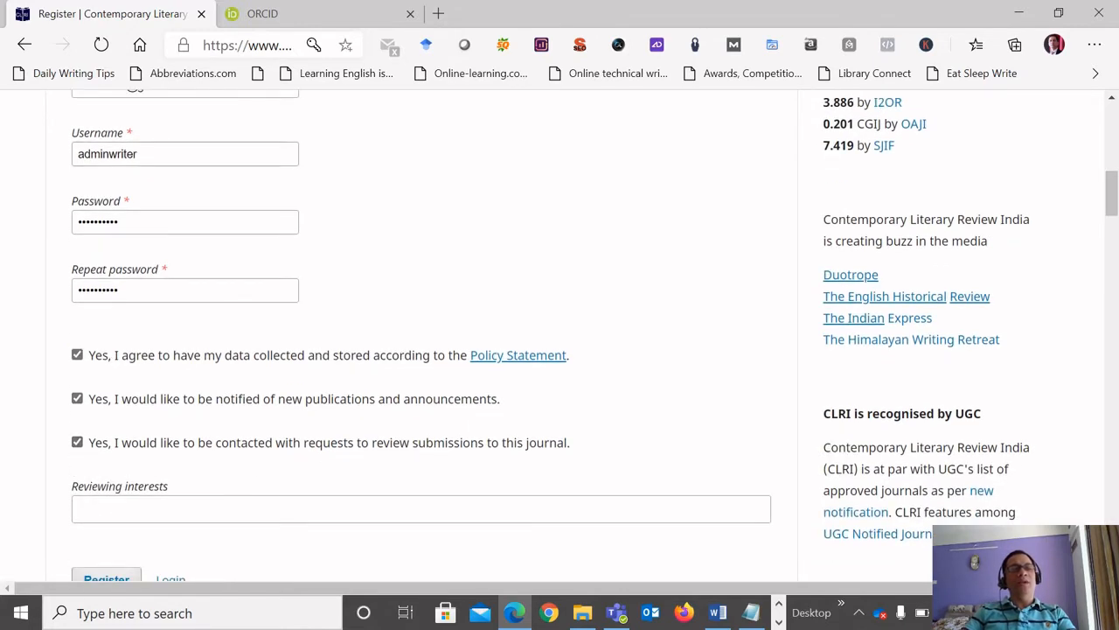
scroll(420, 349, "down", 1)
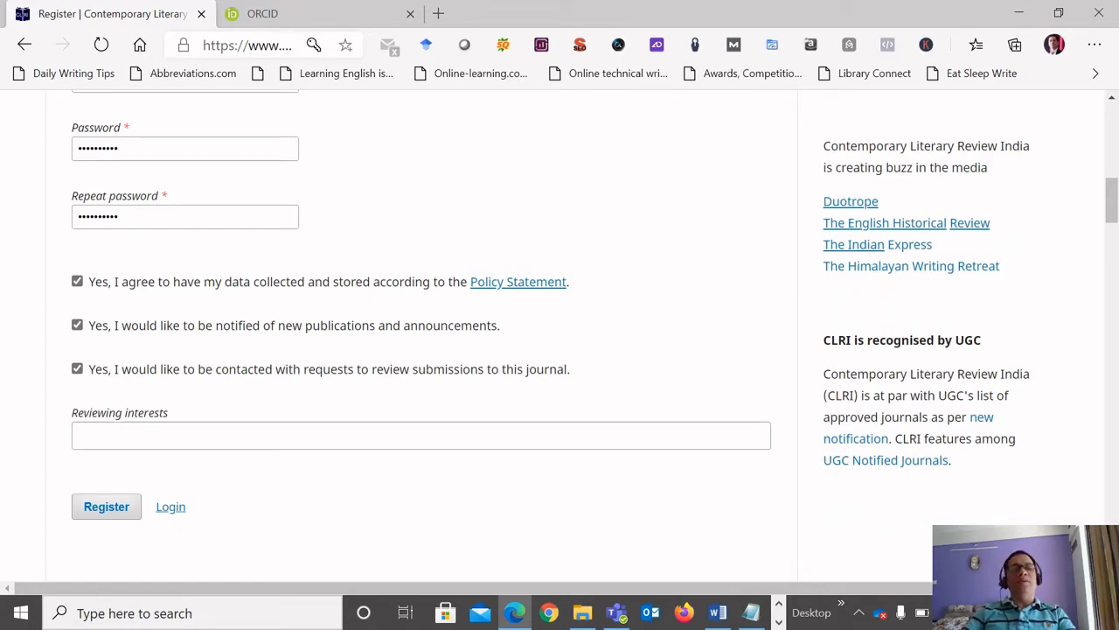
scroll(420, 350, "up", 8)
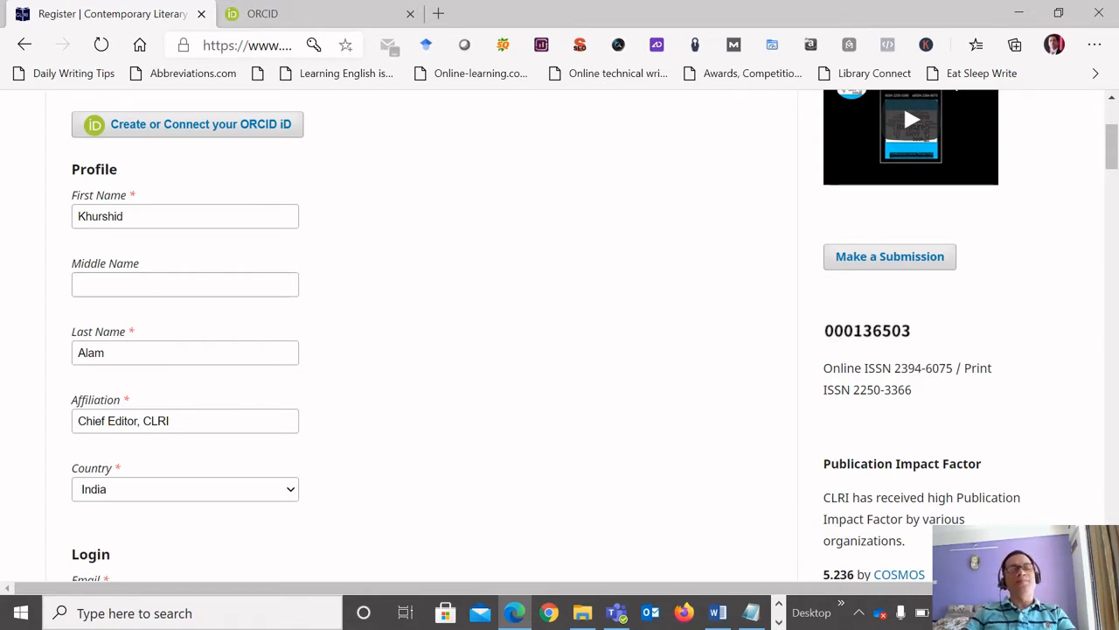
scroll(420, 341, "down", 8)
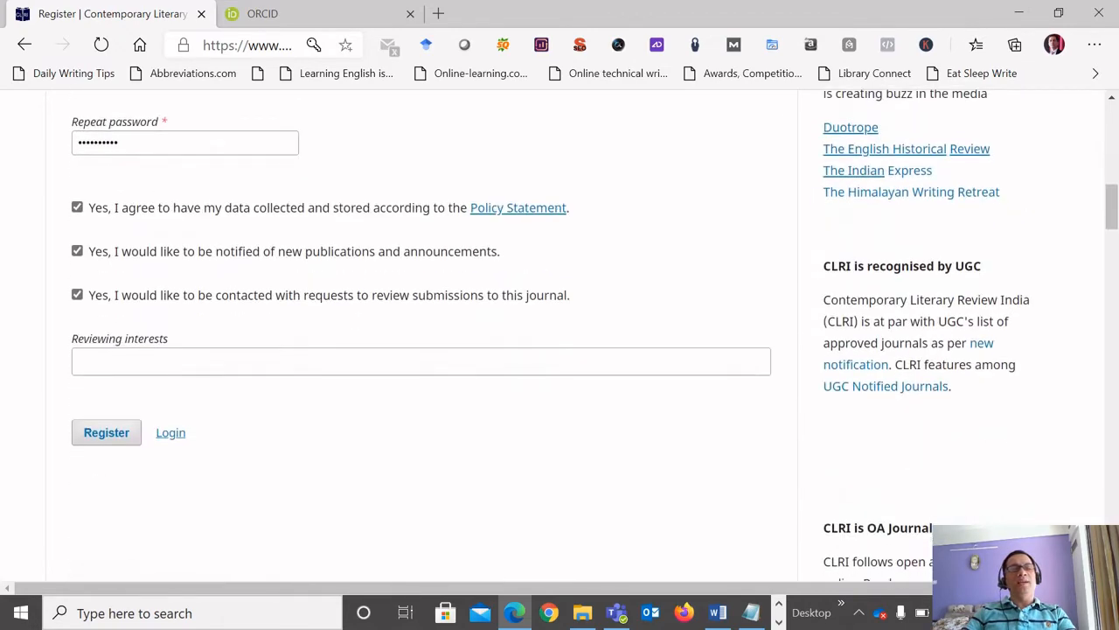
left_click(106, 433)
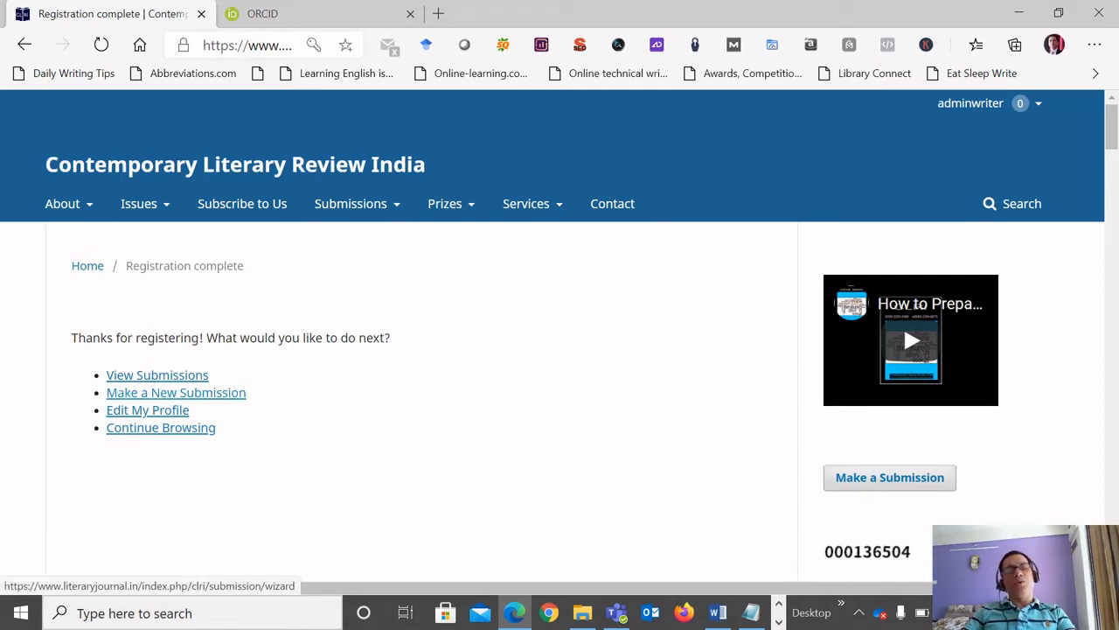
Start a new submission from the registration confirmation page and look over the section choice and submission requirements.
left_click(176, 392)
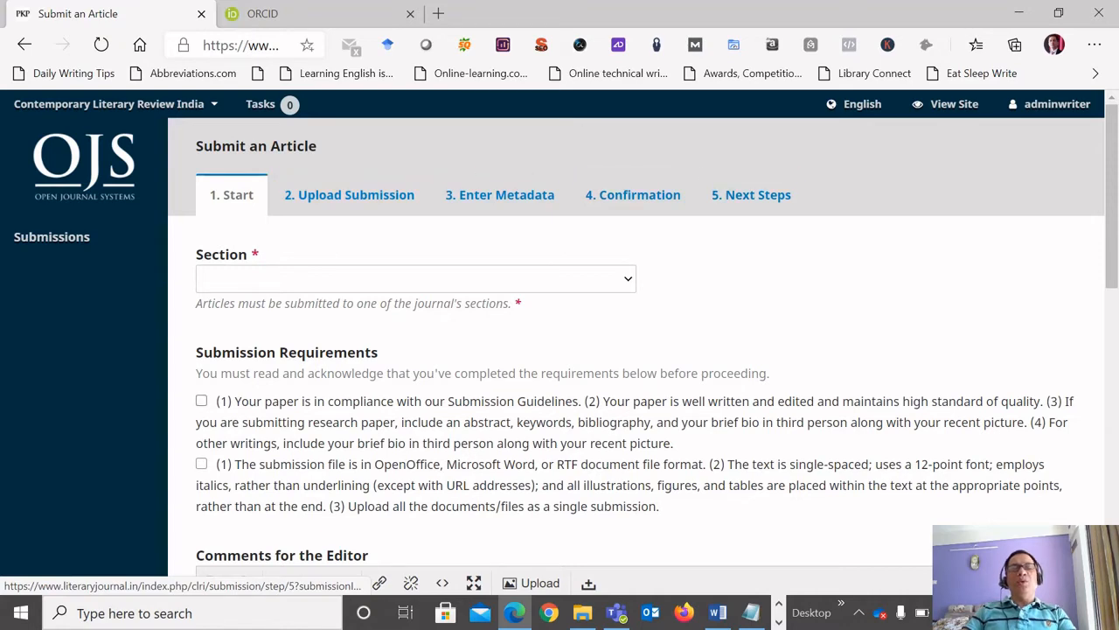
scroll(559, 349, "down", 2)
scroll(560, 349, "up", 2)
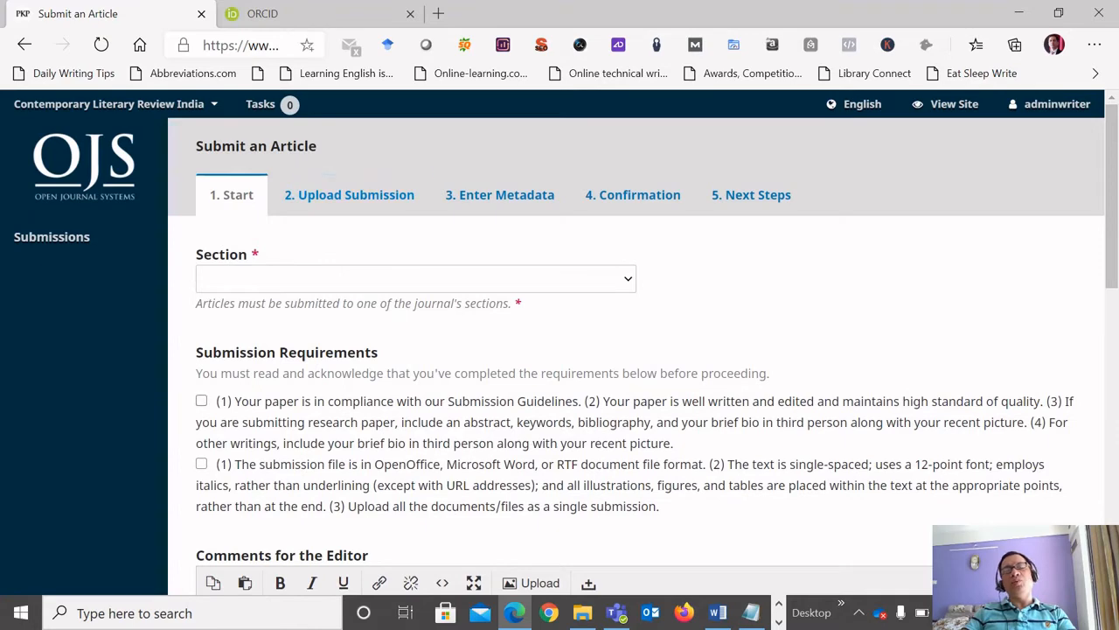
scroll(636, 350, "down", 1)
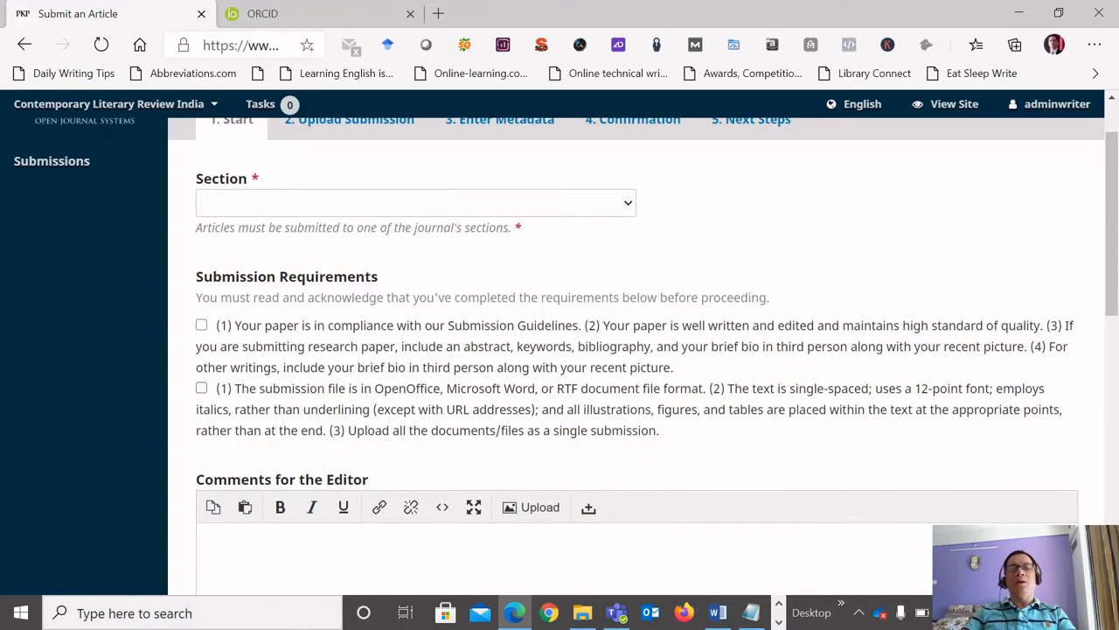
Look over the submission form and the available journal sections, and choose Research Papers as the section.
scroll(636, 350, "down", 4)
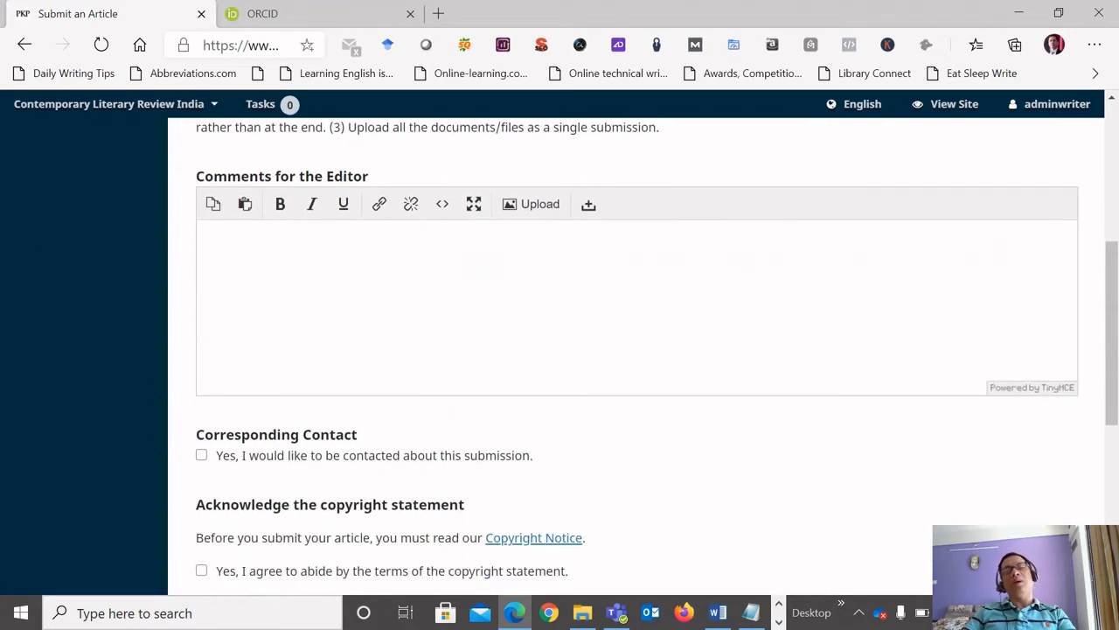
scroll(636, 349, "up", 5)
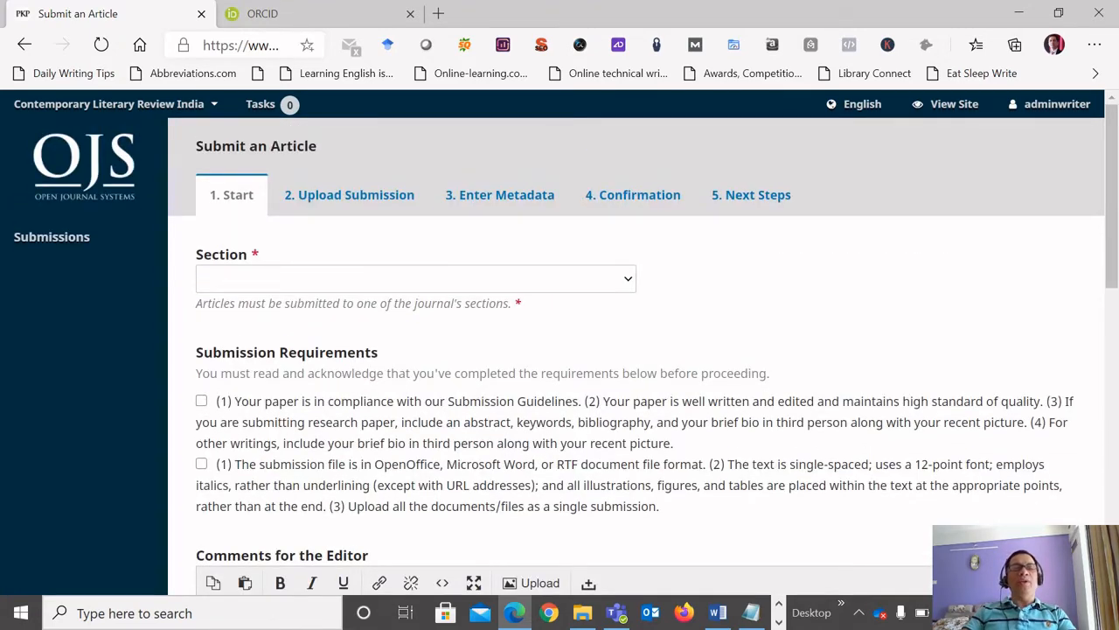
left_click(627, 279)
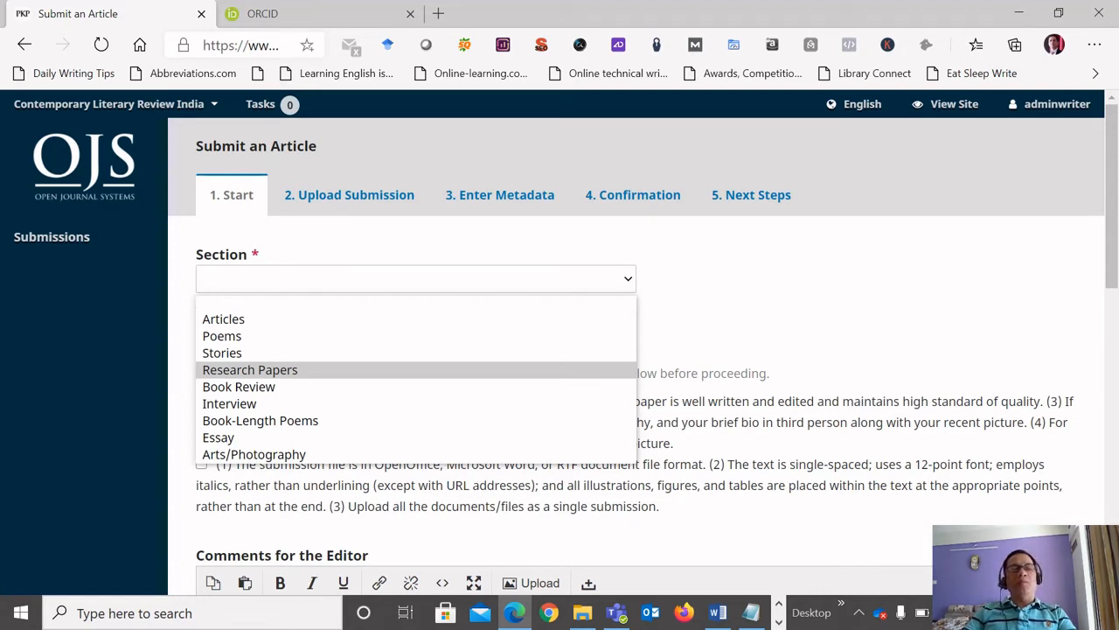
key("Down")
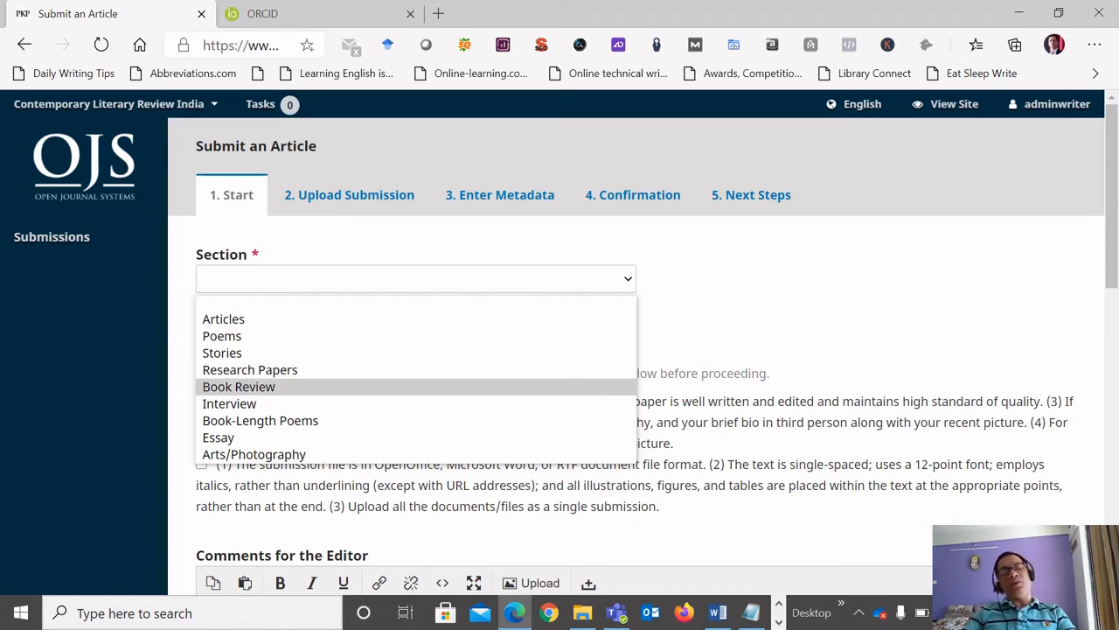
key("Up")
key("Up")
key("Up")
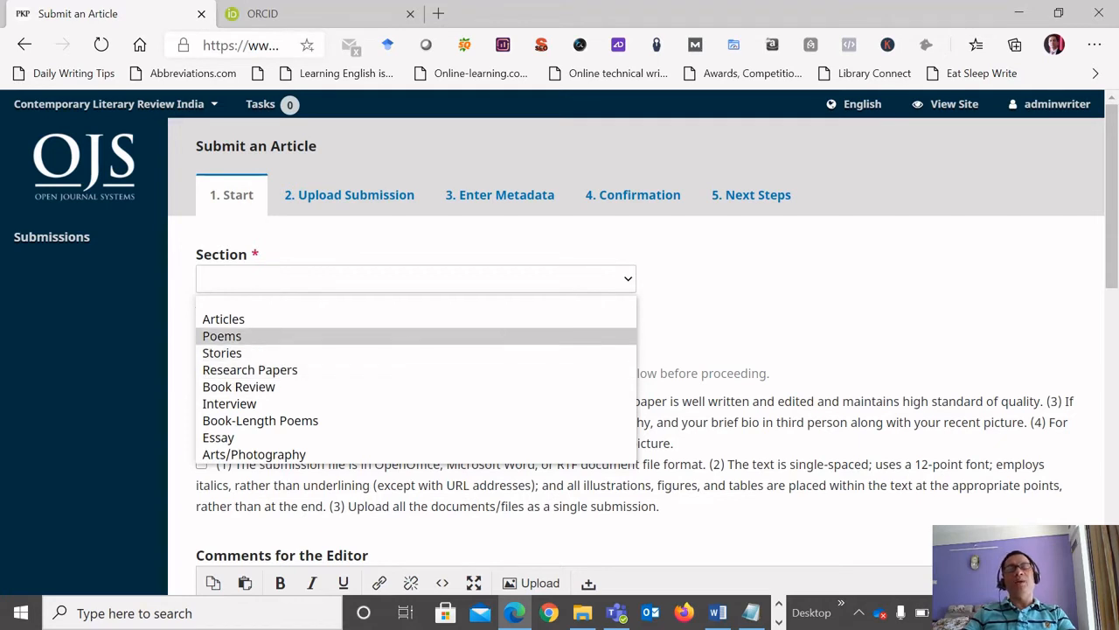
key("Up")
key("Down")
key("Down")
key("Down")
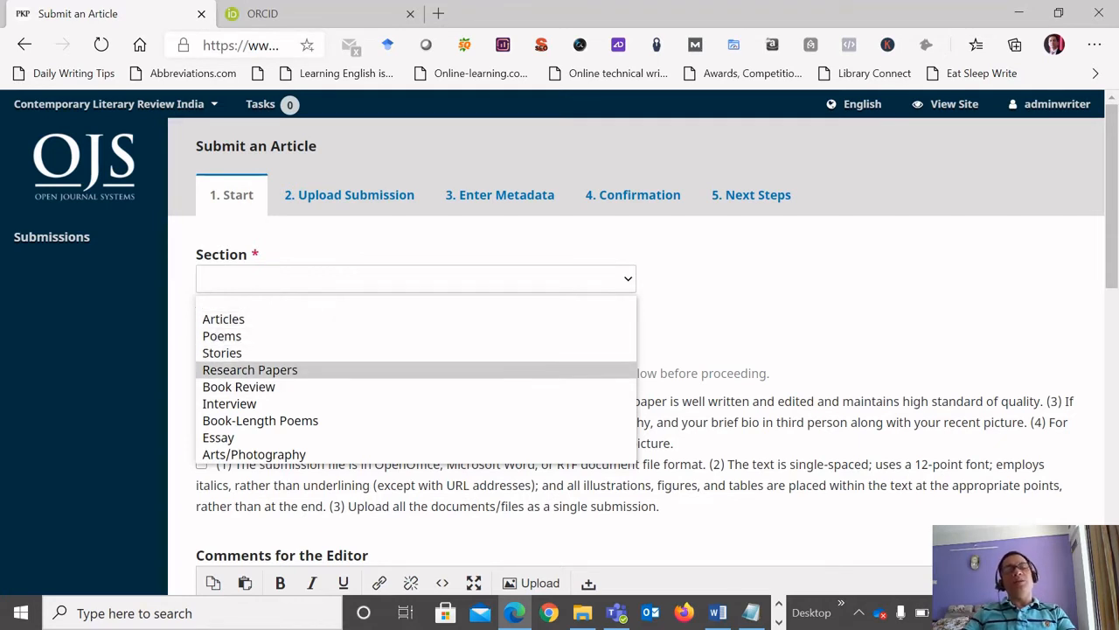
key("Up")
key("Up")
key("Up")
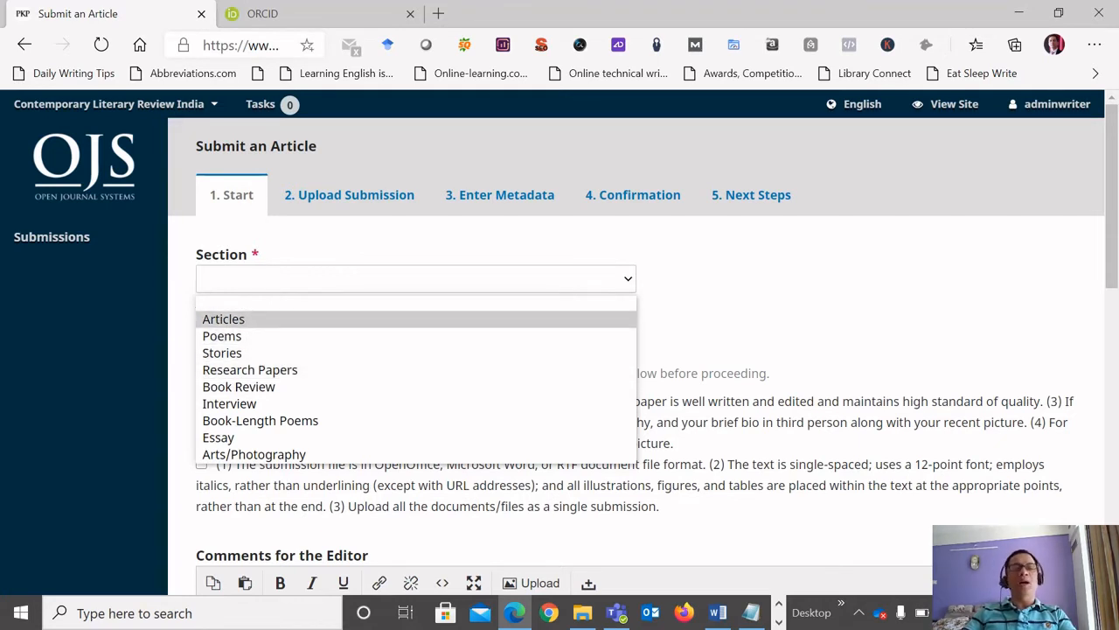
key("Down")
key("Down")
key("Down")
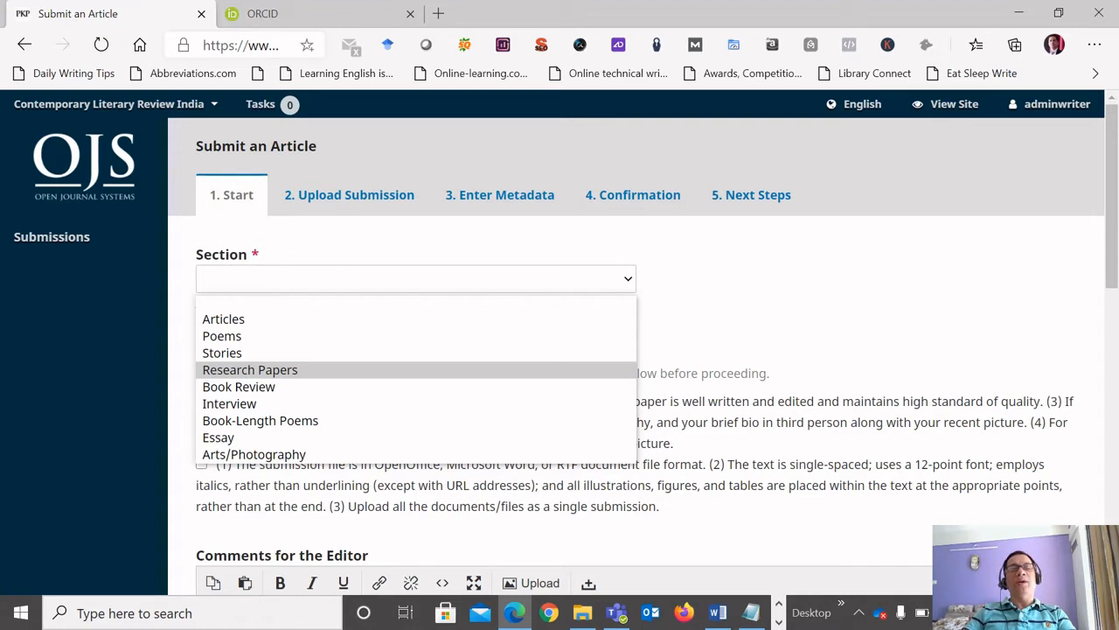
key("Return")
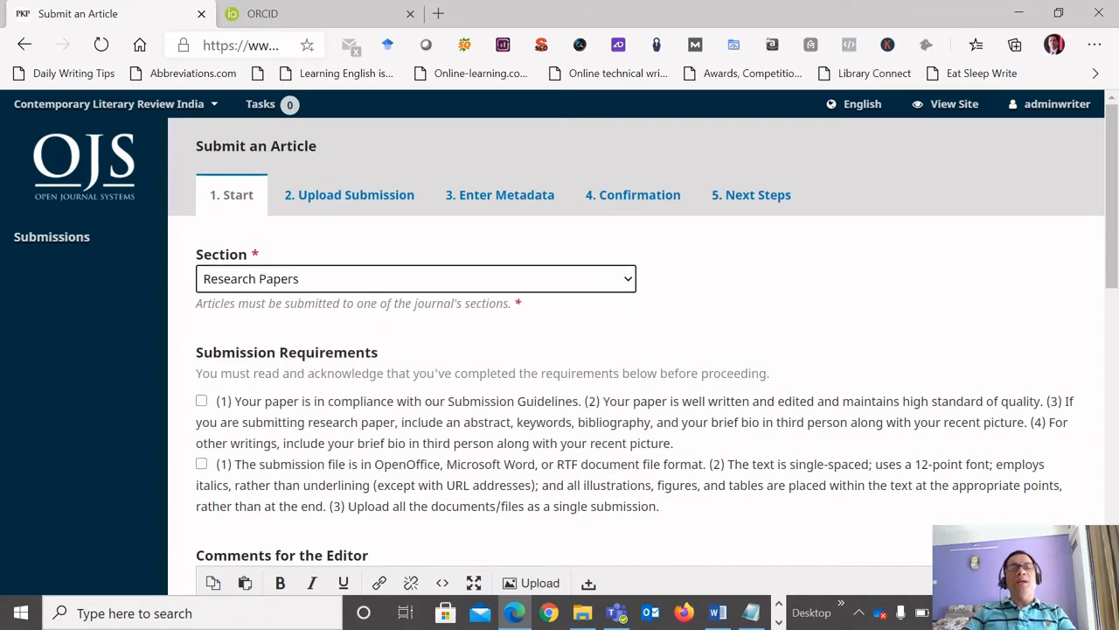
Acknowledge both submission requirements, covering the submission guidelines and the file format and text formatting rules.
scroll(636, 350, "down", 1)
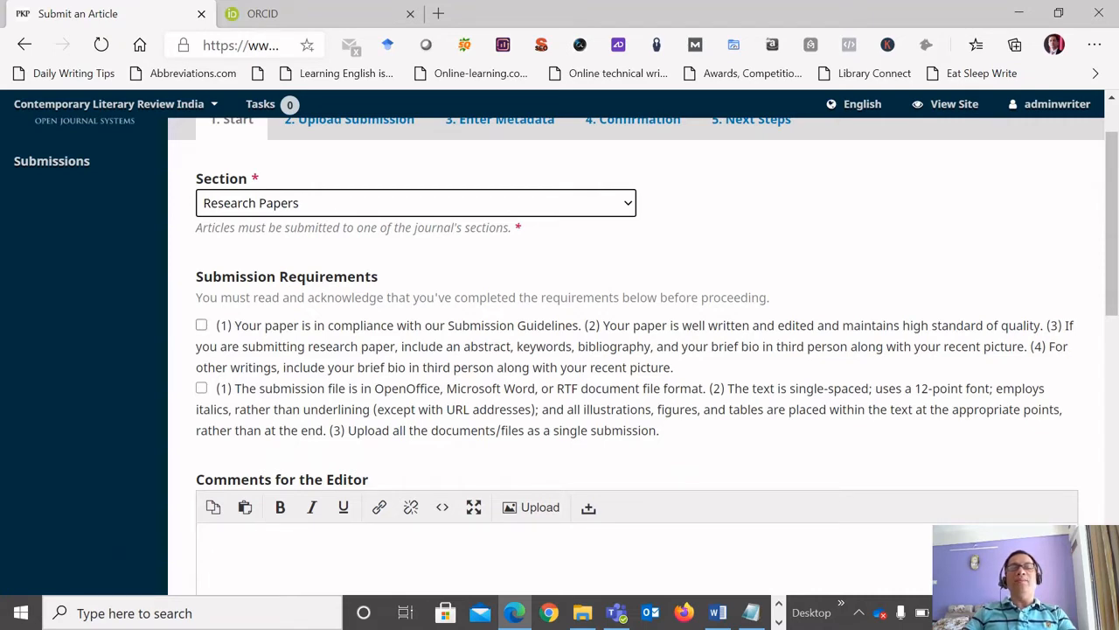
scroll(636, 350, "down", 1)
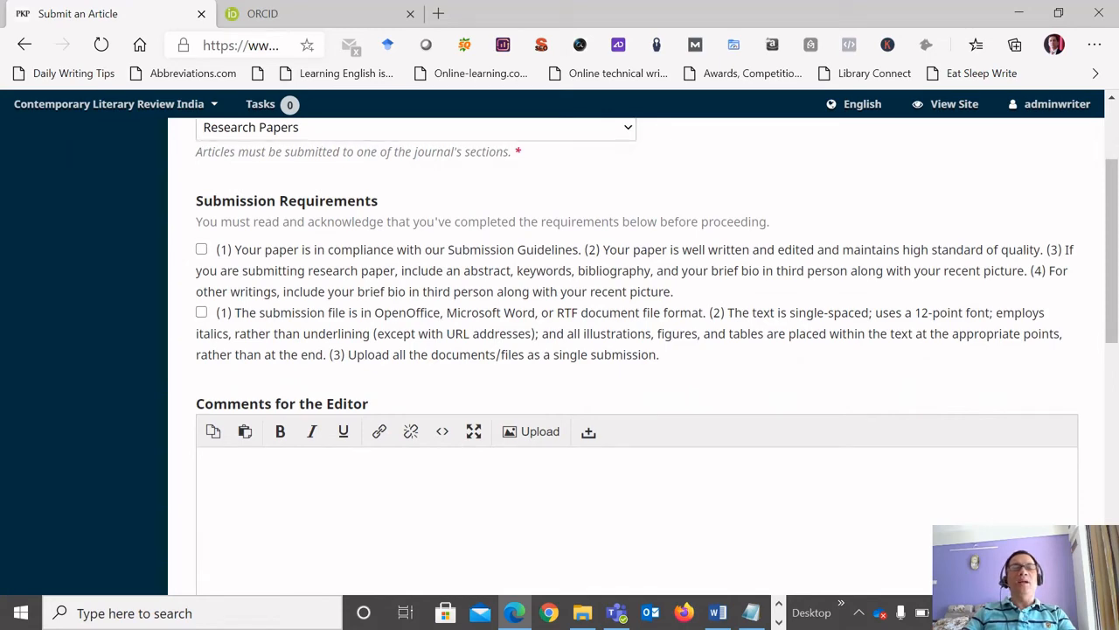
left_click(202, 250)
left_click(201, 312)
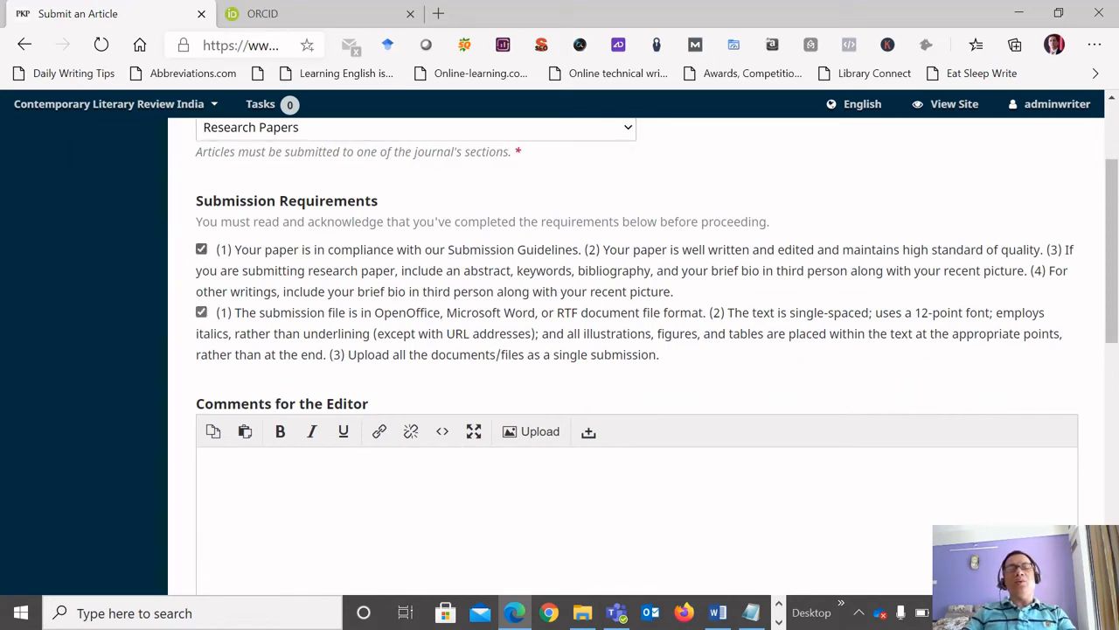
Enter "NA" in the Comments for the Editor.
scroll(636, 350, "down", 1)
left_click(206, 394)
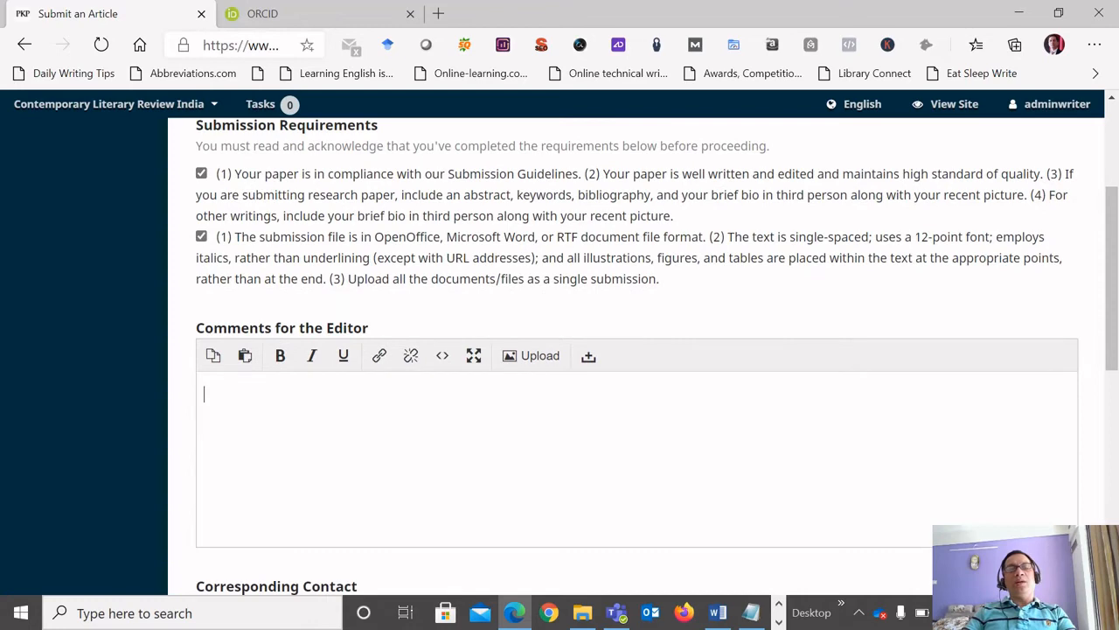
type("NA")
scroll(636, 394, "down", 1)
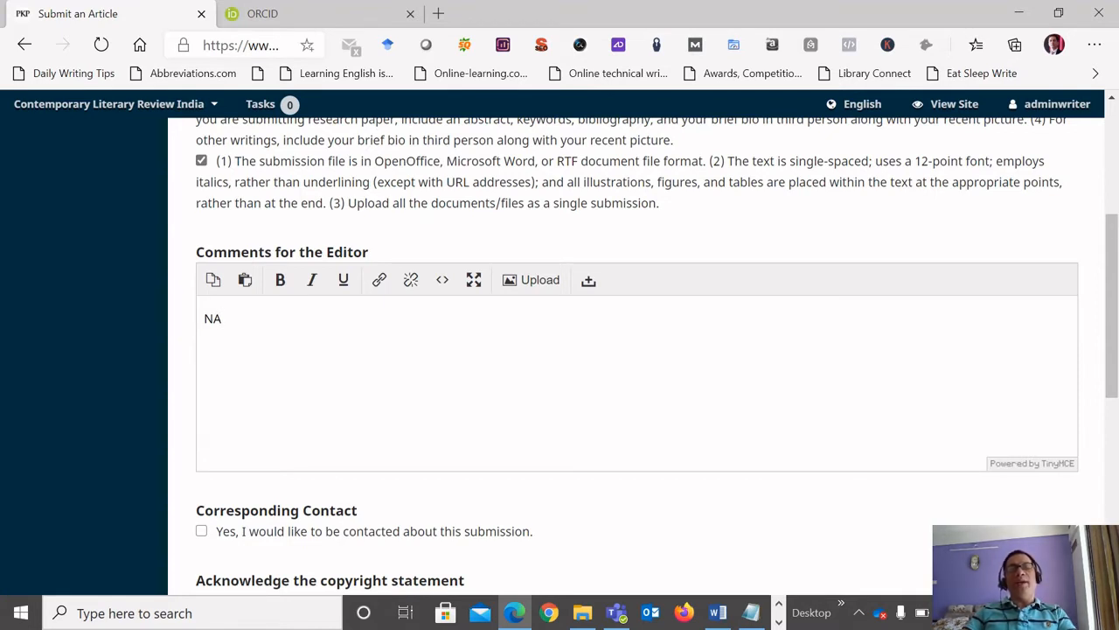
key("Left")
double_click(212, 319)
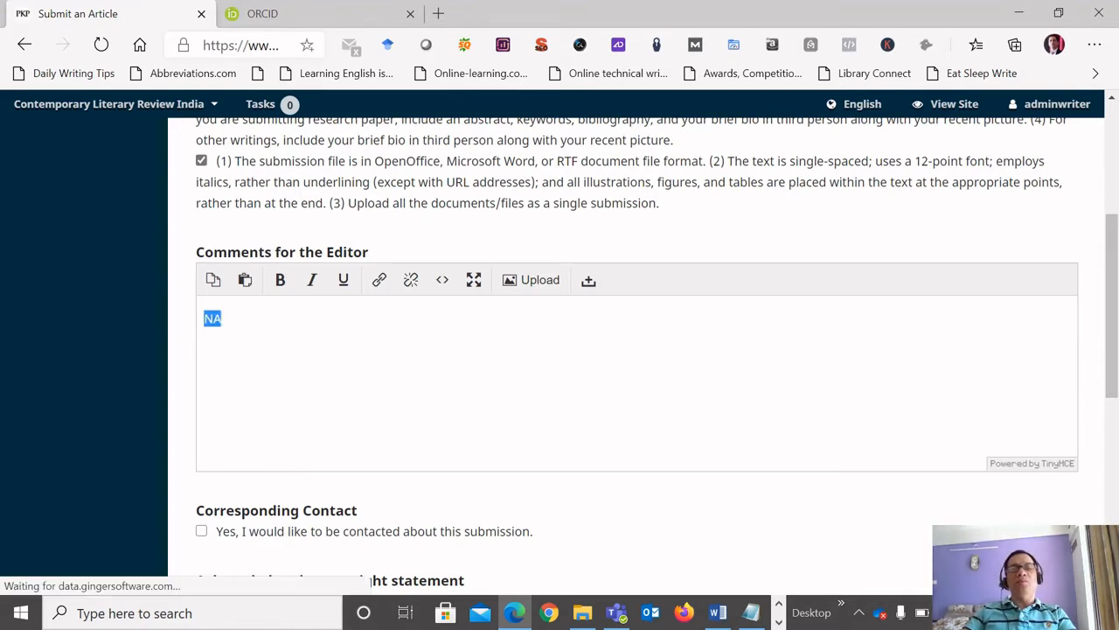
left_click(205, 319)
left_click(221, 318)
Agree to be contacted, to the copyright terms and to the data policy statement, and save to continue to the file upload.
scroll(636, 349, "down", 2)
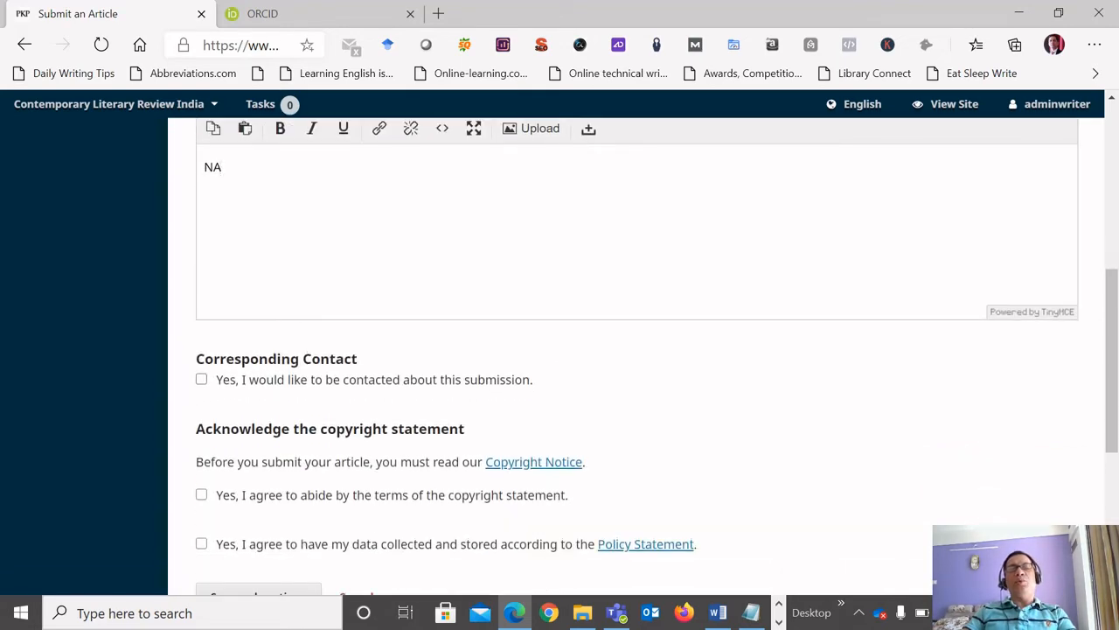
scroll(636, 350, "down", 1)
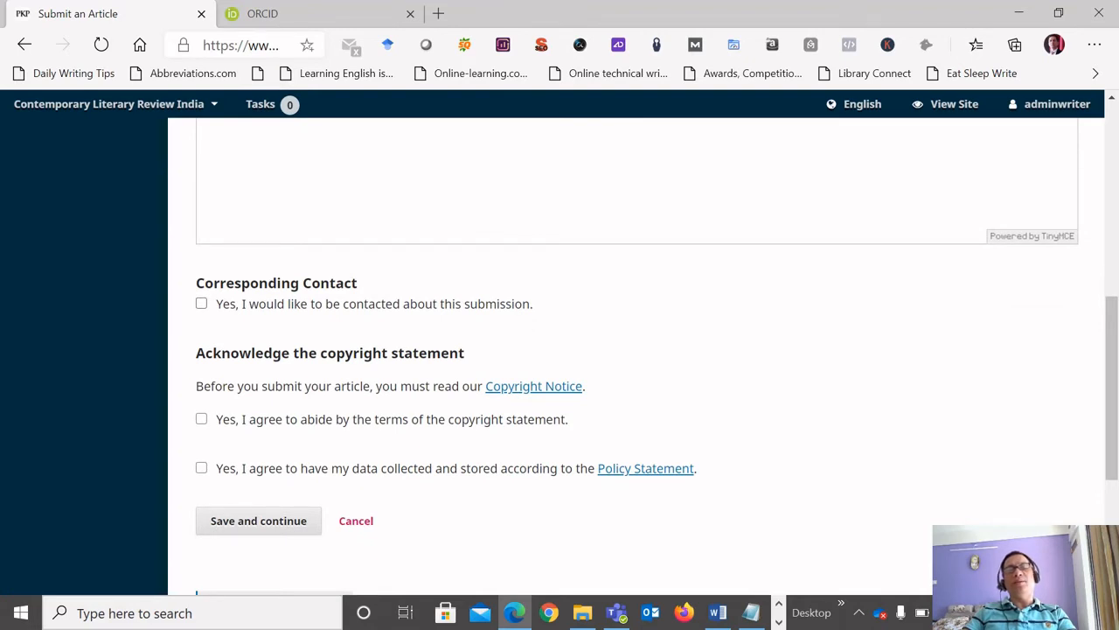
left_click(201, 304)
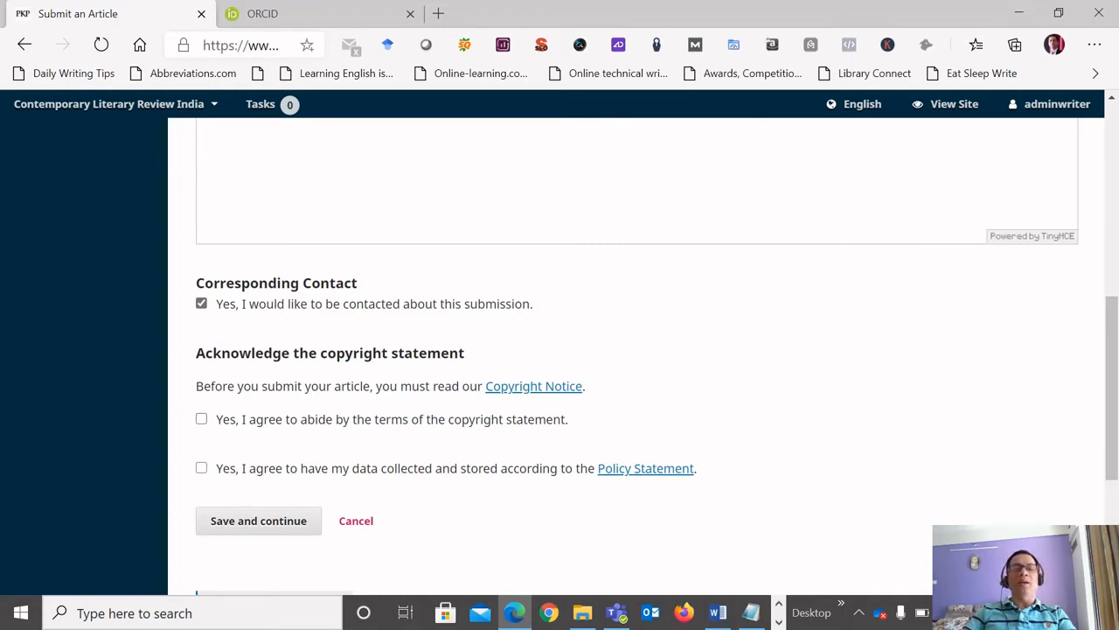
left_click(201, 419)
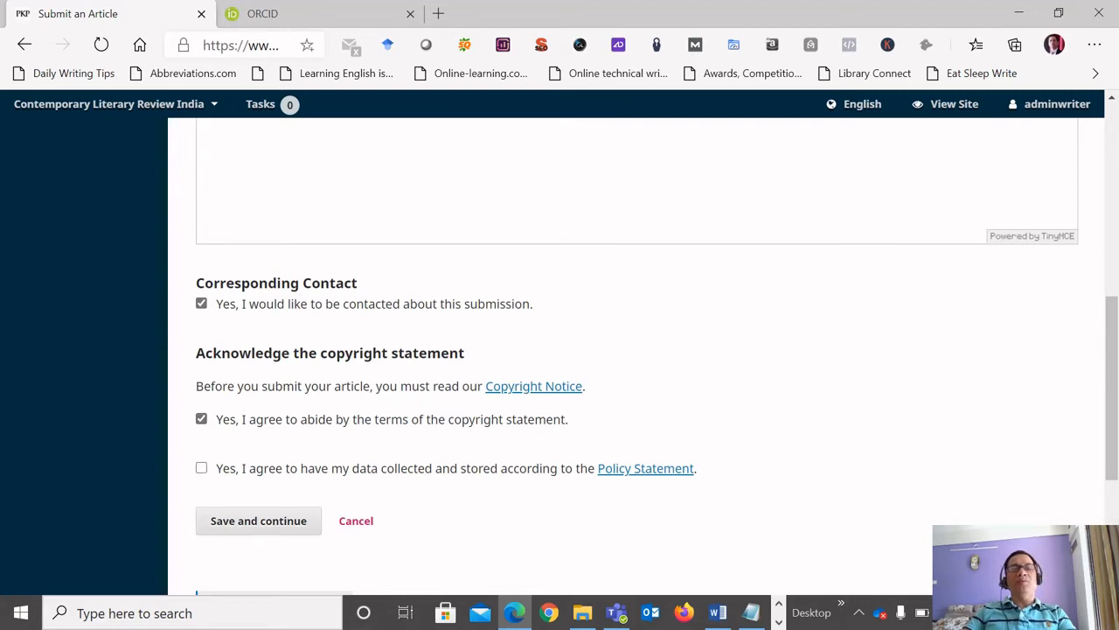
left_click(201, 468)
scroll(245, 453, "down", 1)
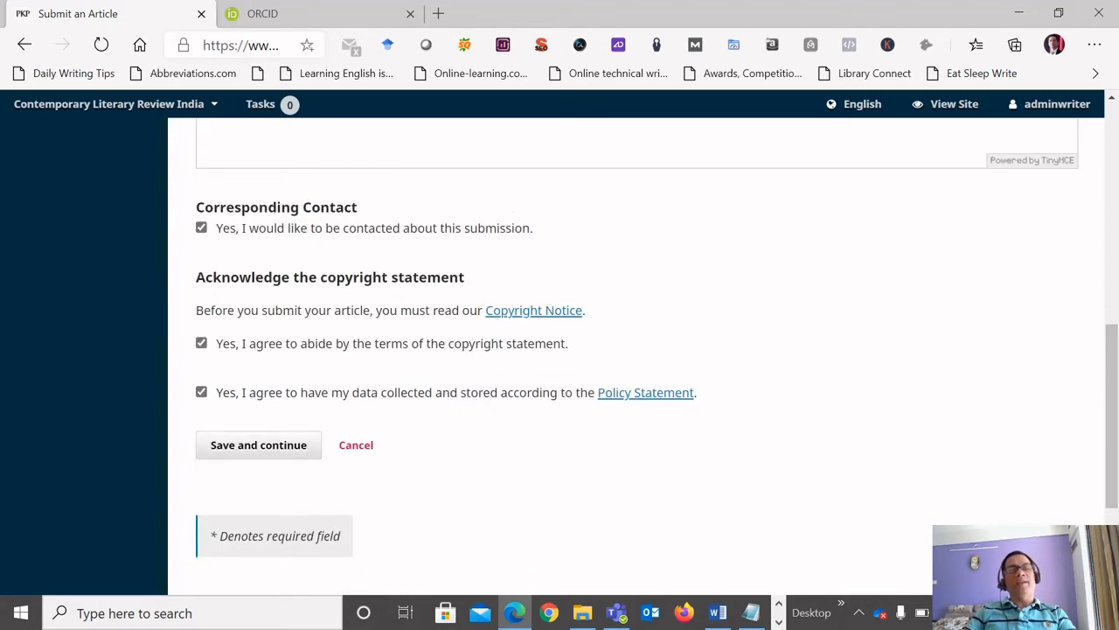
left_click(258, 445)
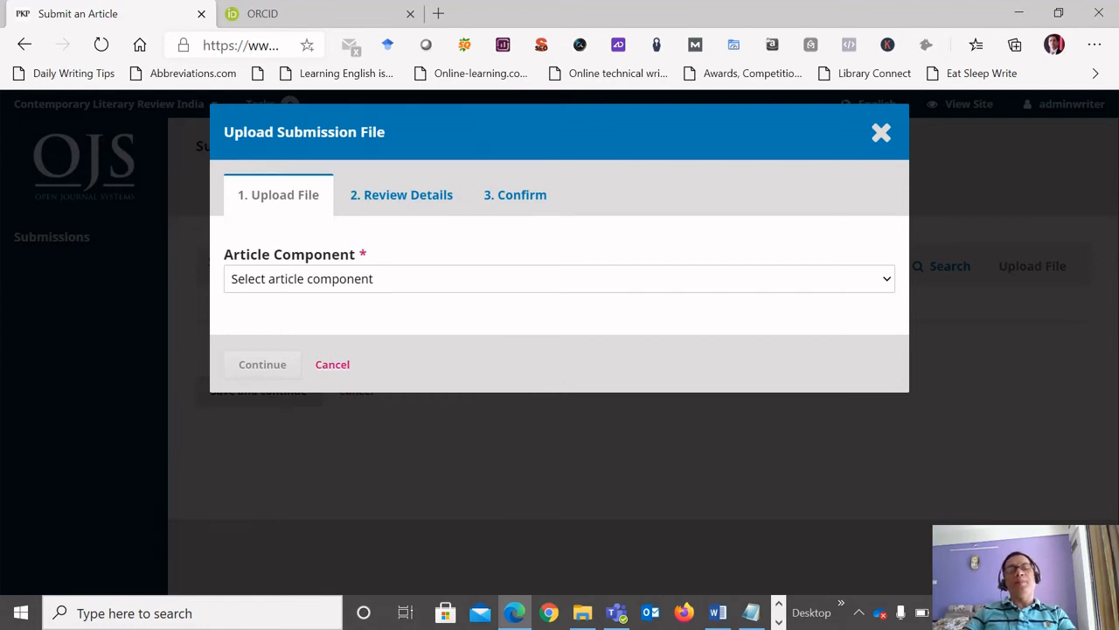
Set the article component to Article Text and upload the User Credentials text file from the Online Submission folder.
left_click(559, 279)
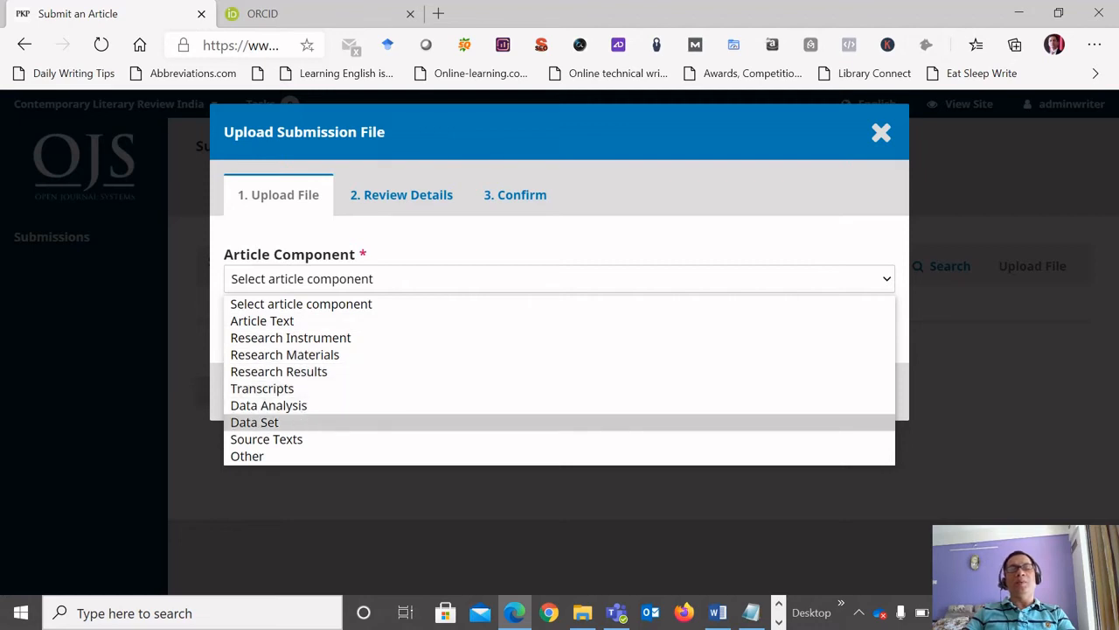
left_click(262, 321)
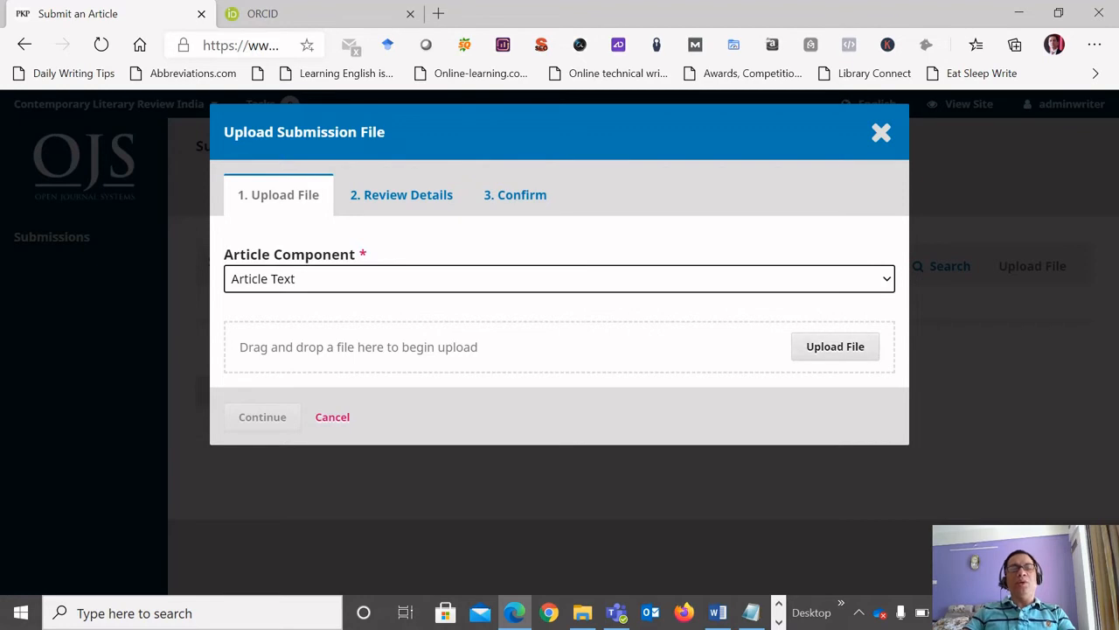
left_click(584, 612)
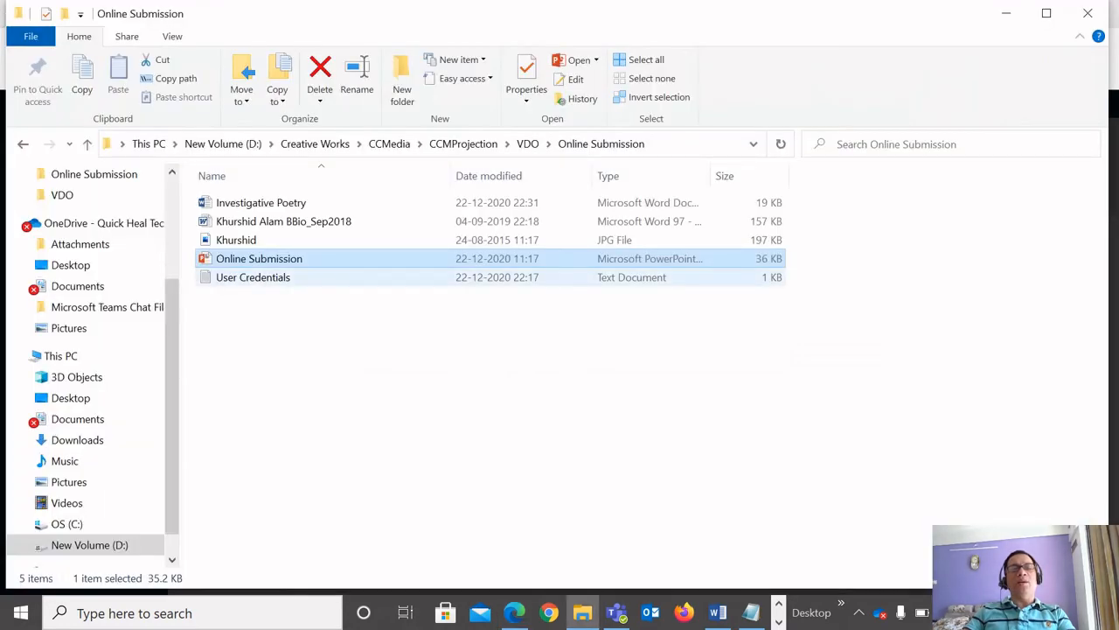
left_click(254, 277)
left_click_drag(254, 277, 527, 374)
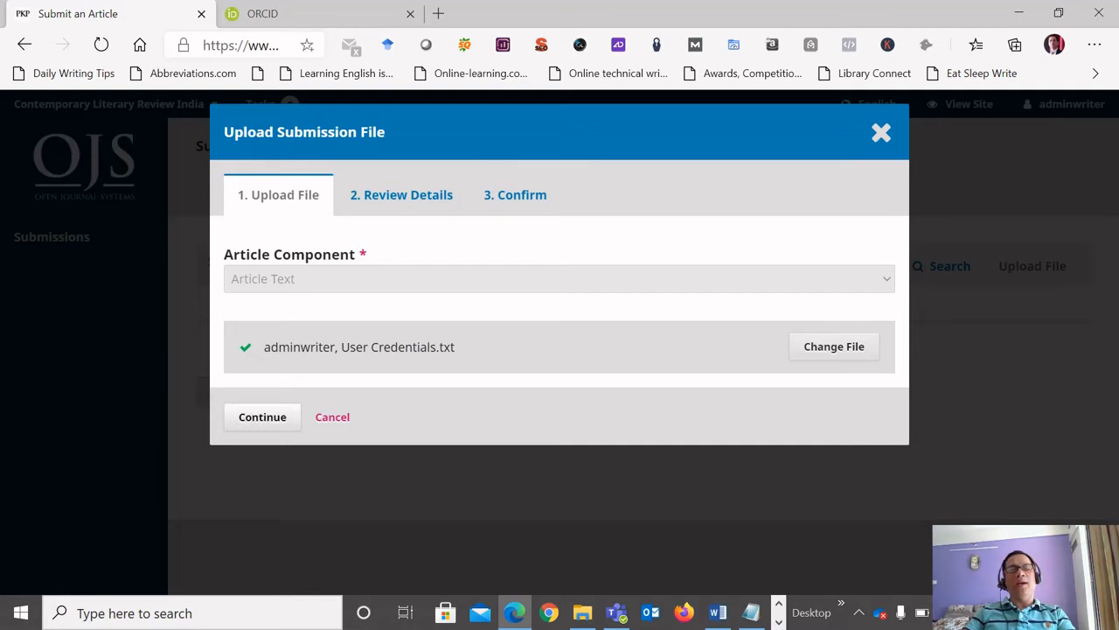
Proceed to the uploaded file's details, check its name, and confirm adding the file.
left_click(263, 417)
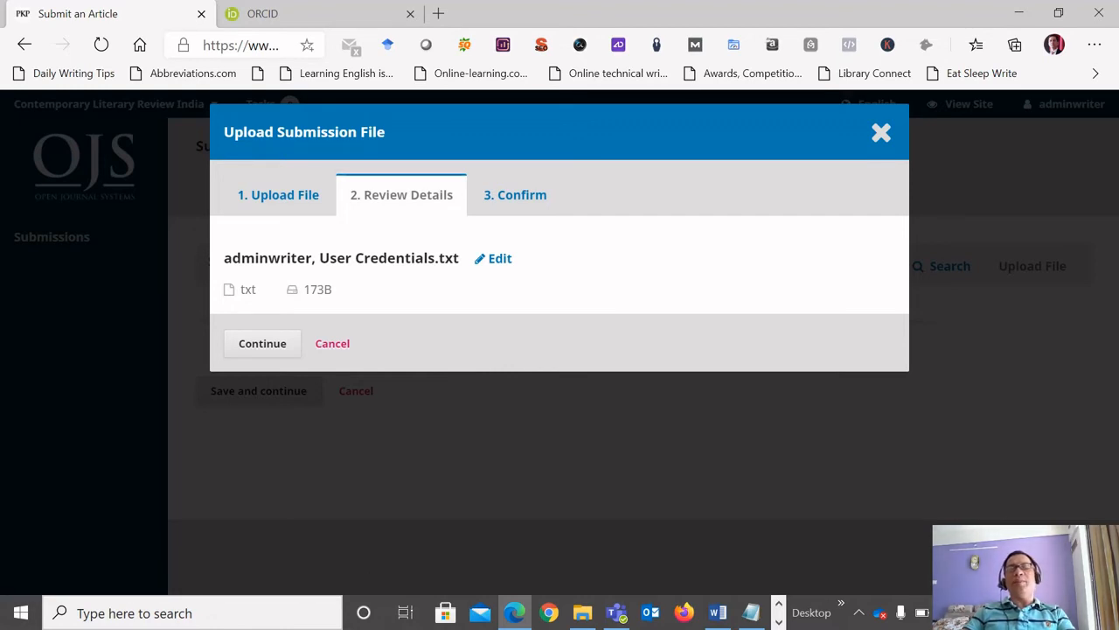
left_click_drag(224, 258, 427, 258)
left_click(427, 258)
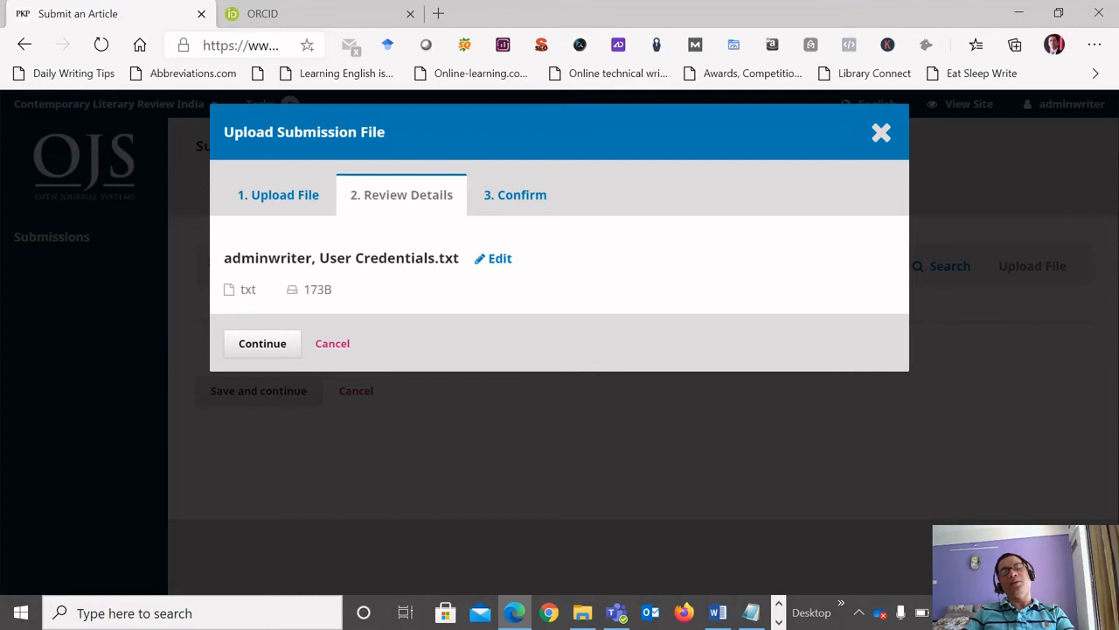
left_click(262, 344)
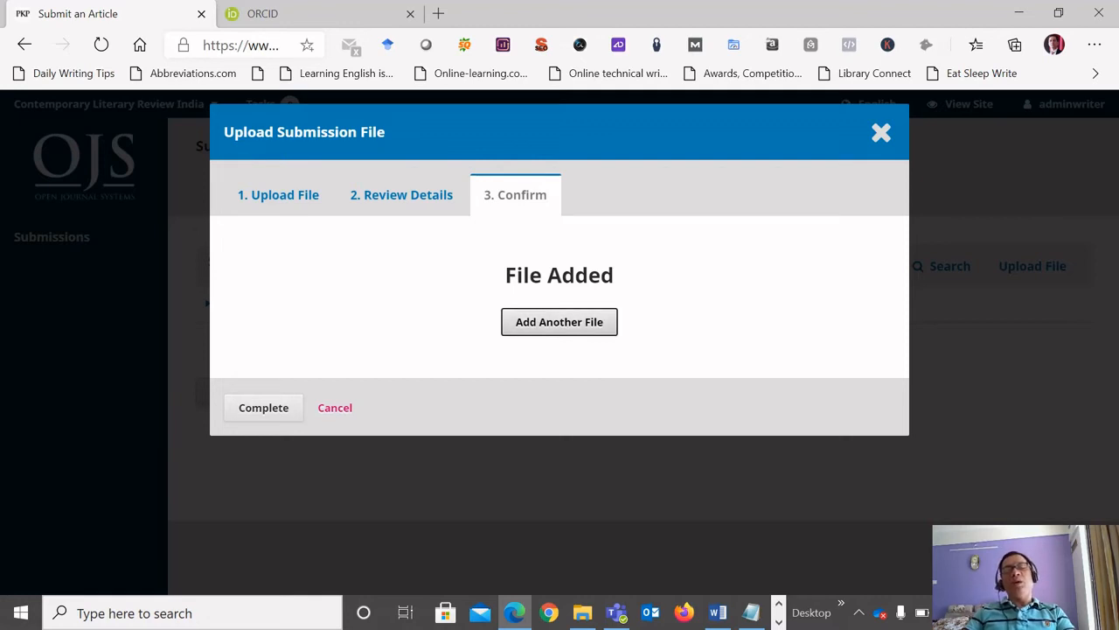
Start adding another submission file, marked as not a revision of an existing file, with Article Text as its component.
key("Return")
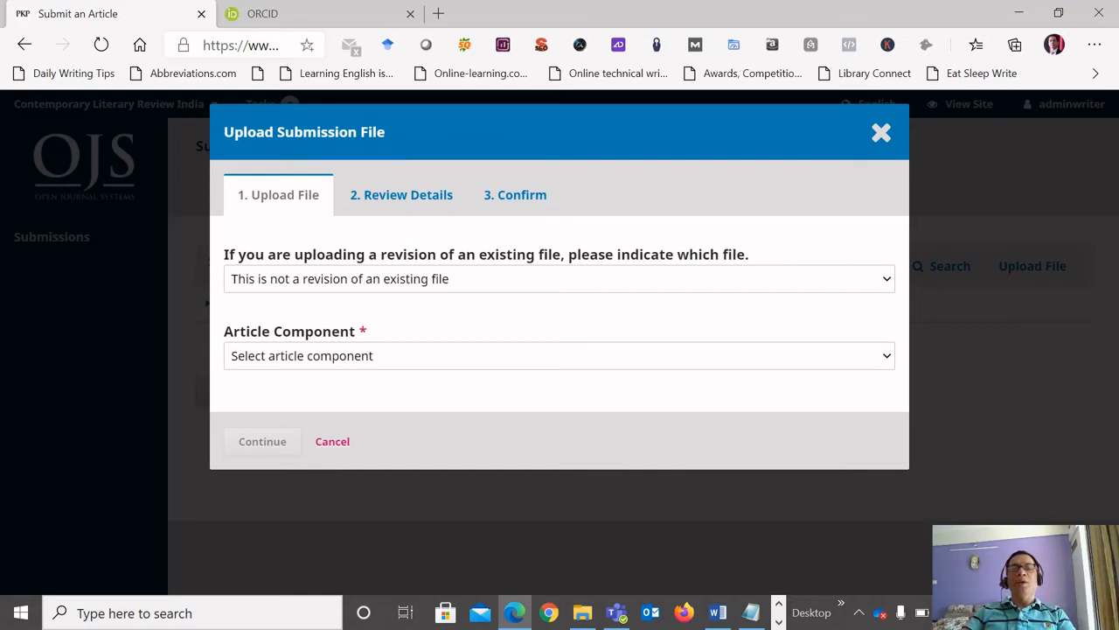
left_click(455, 279)
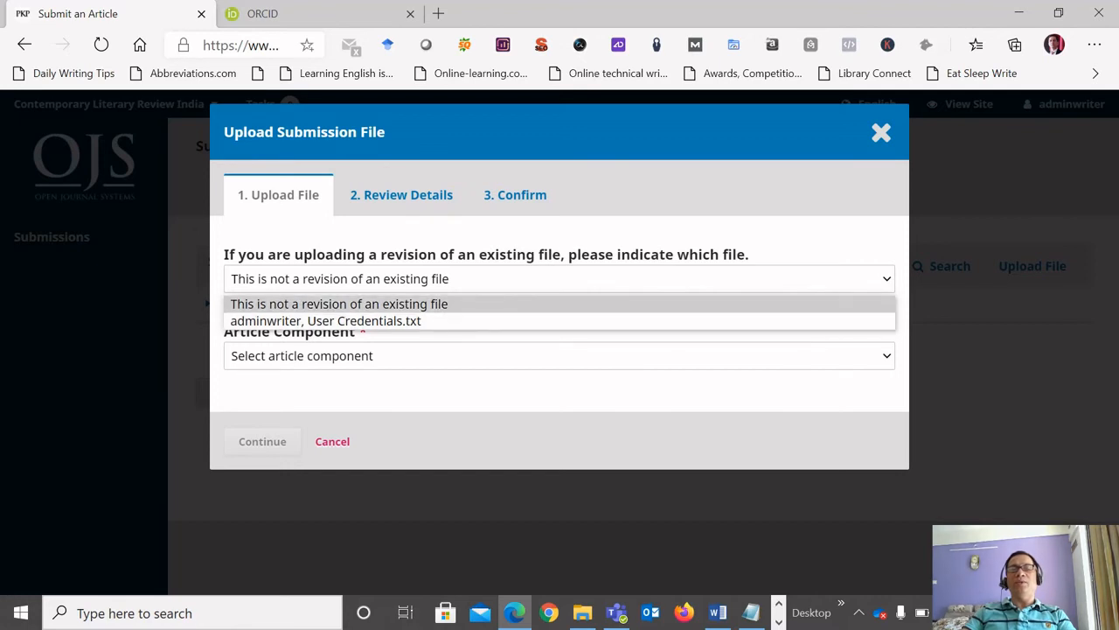
key("Return")
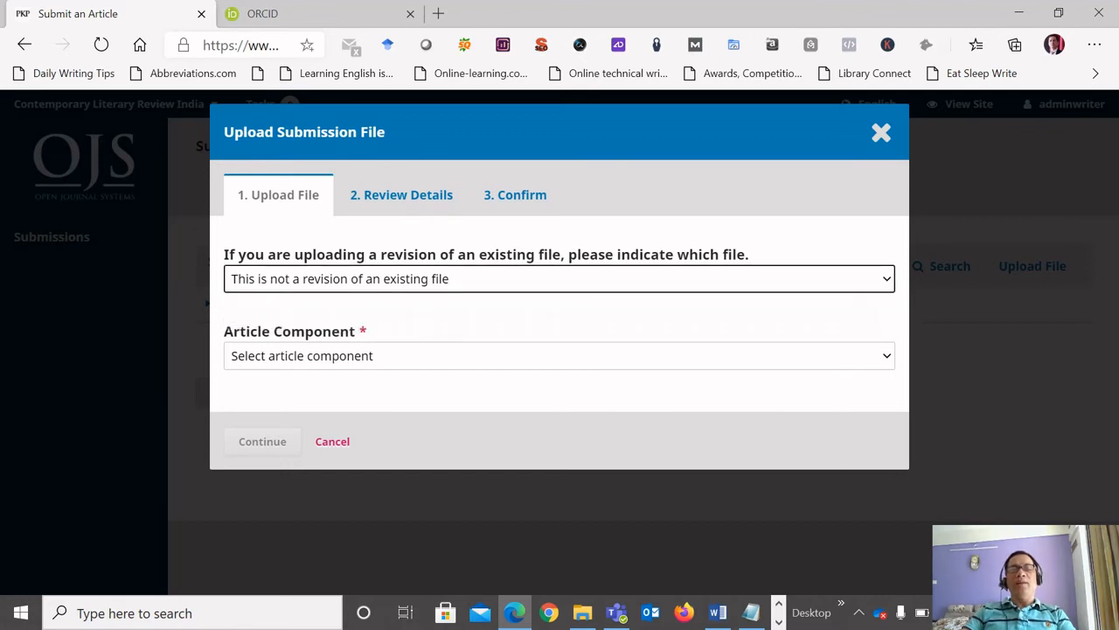
left_click(560, 356)
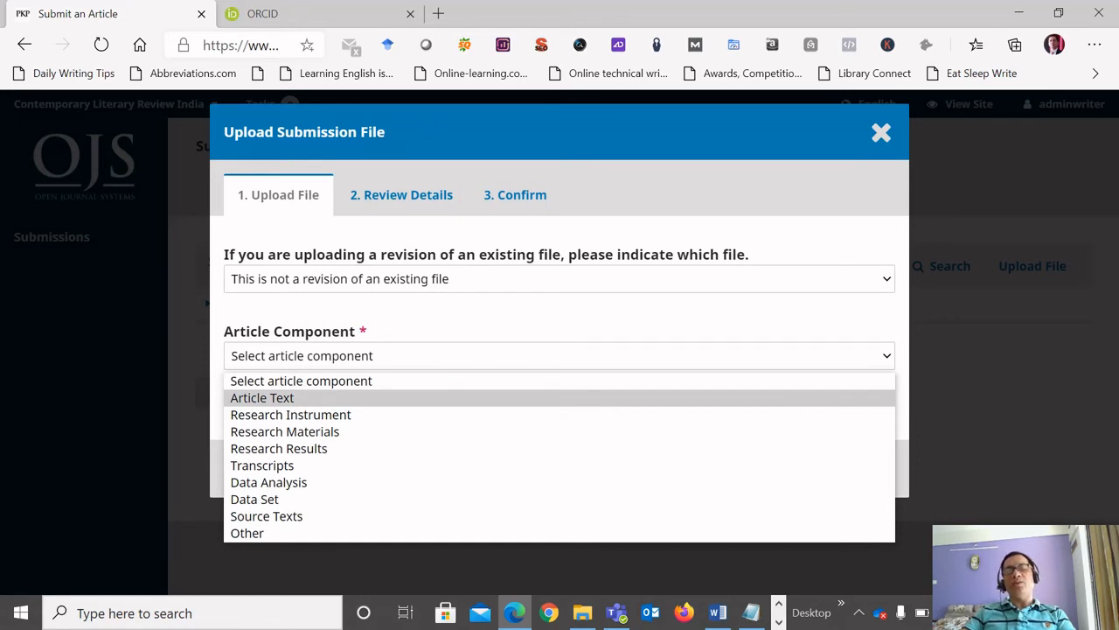
key("Return")
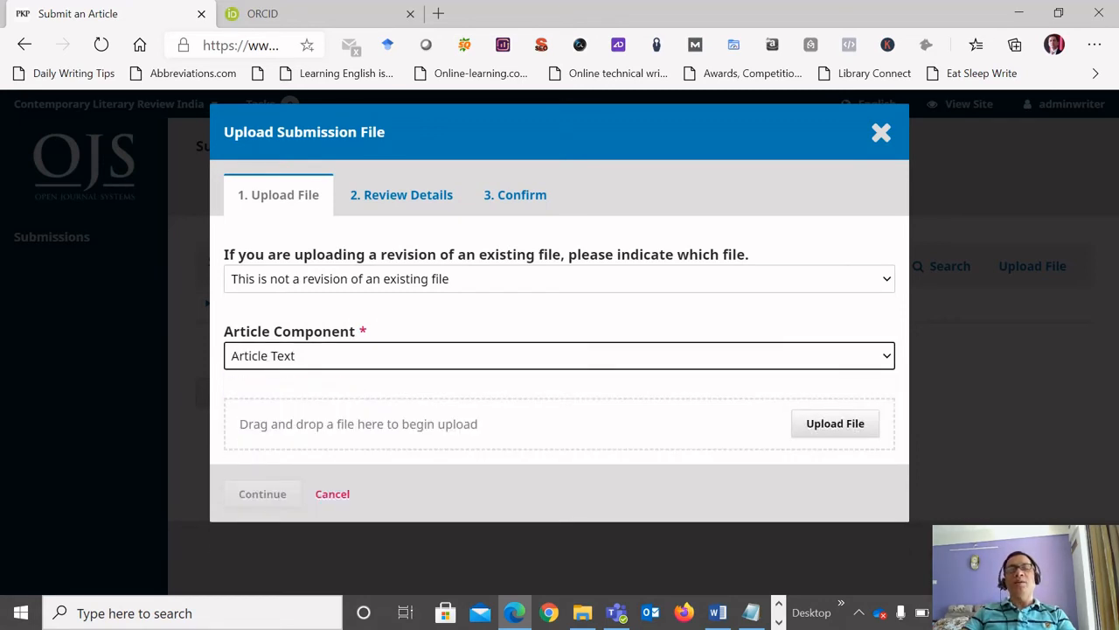
Upload the author's biography Word document (BBio_Sep2018) from the Online Submission folder and confirm adding it to the submission.
key("Tab")
key("Return")
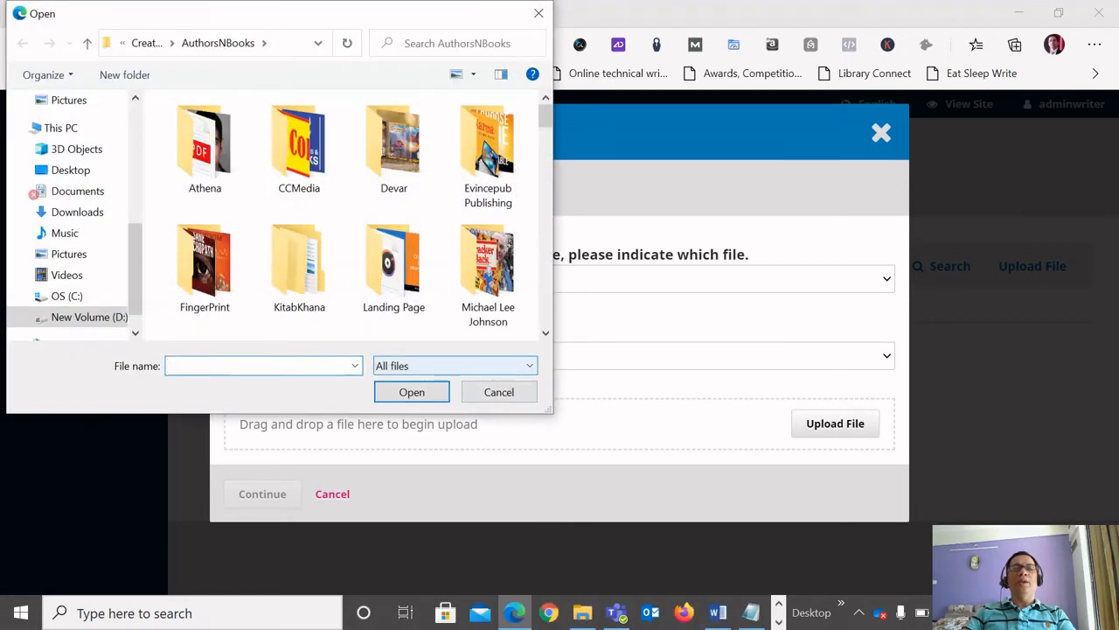
key("alt+Tab")
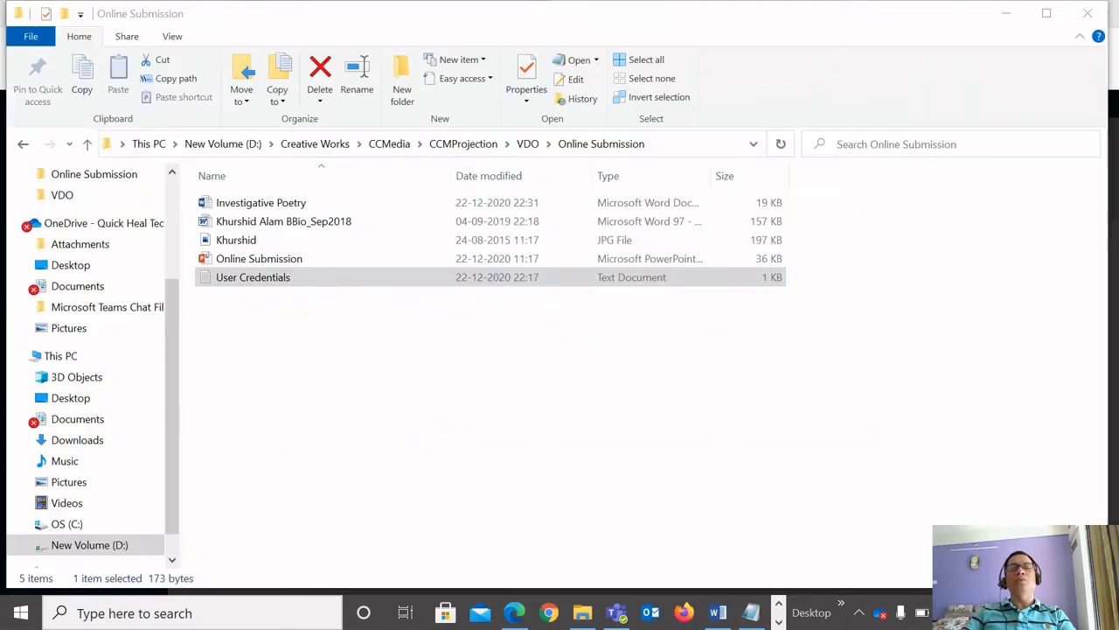
key("alt+d")
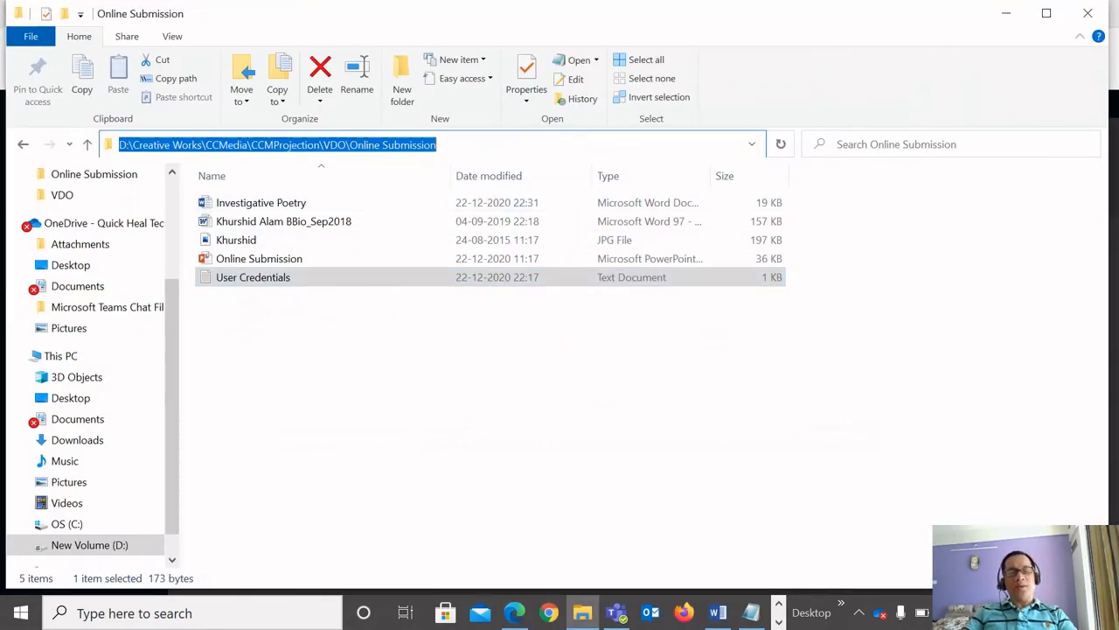
key("alt+Tab")
type("D:\\Projects\\VDO\\Online Submission")
key("Return")
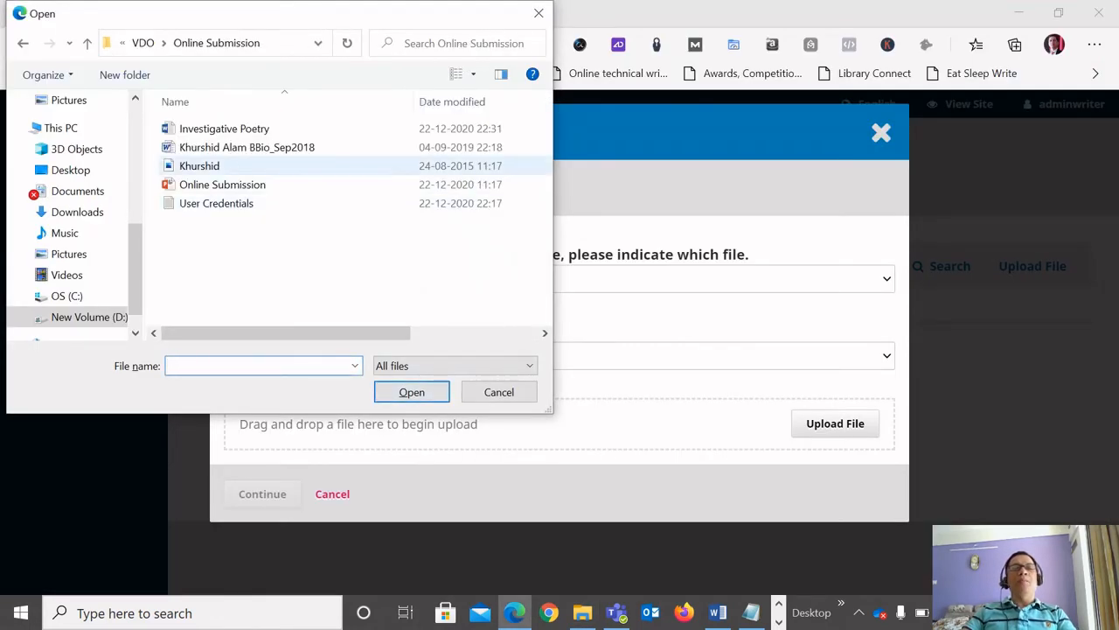
left_click(236, 147)
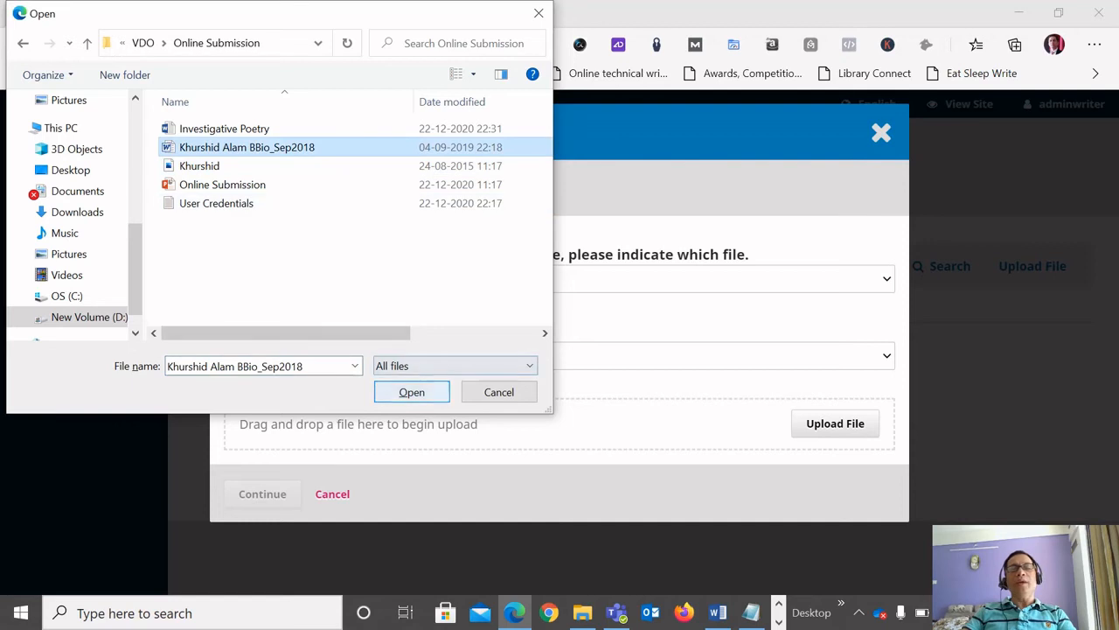
left_click(442, 387)
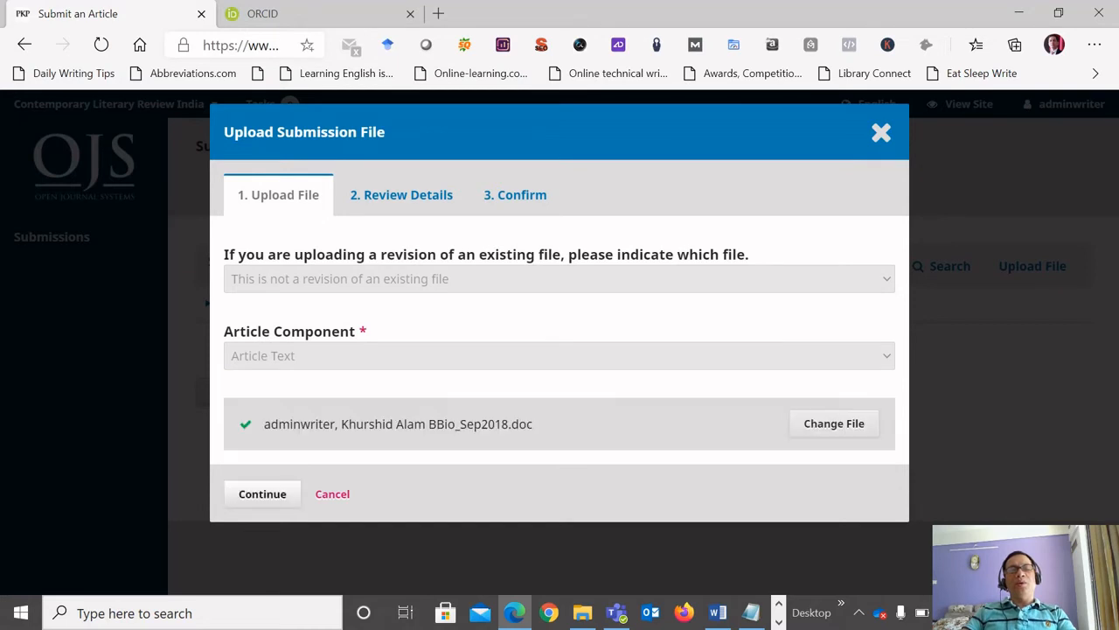
left_click(262, 494)
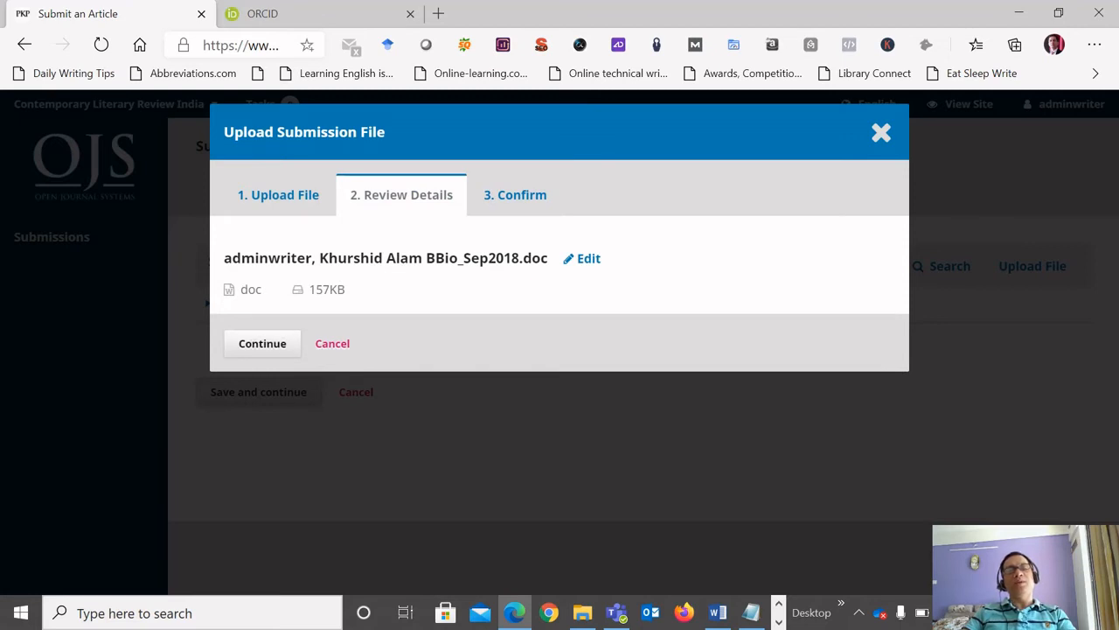
left_click(263, 344)
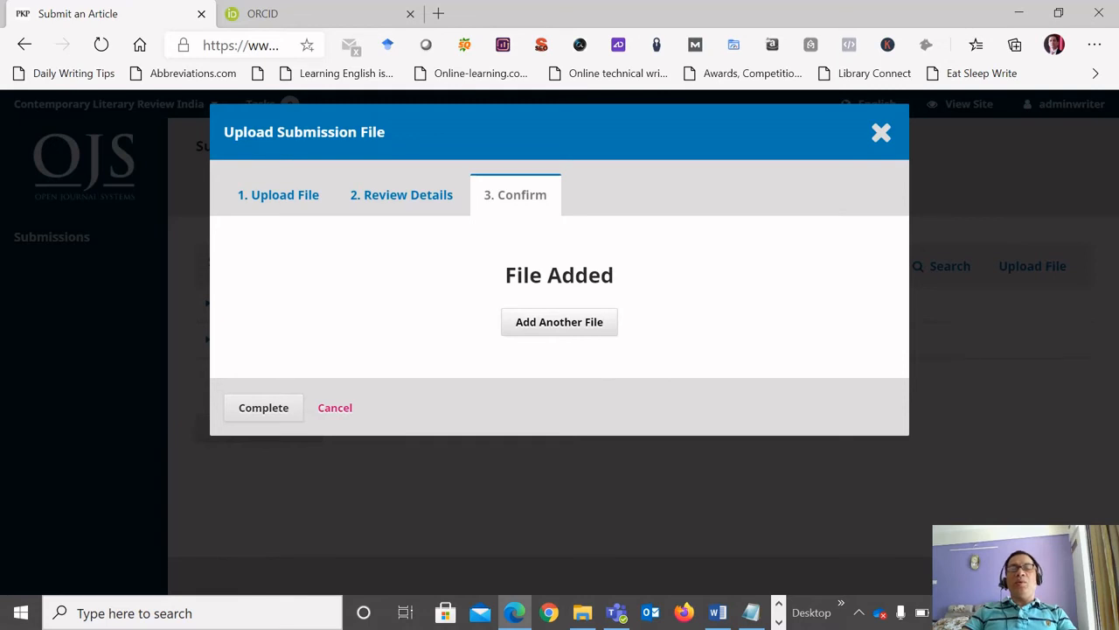
Add another submission file with Other as its component, and upload the author's JPG photo from the Online Submission folder.
left_click(560, 322)
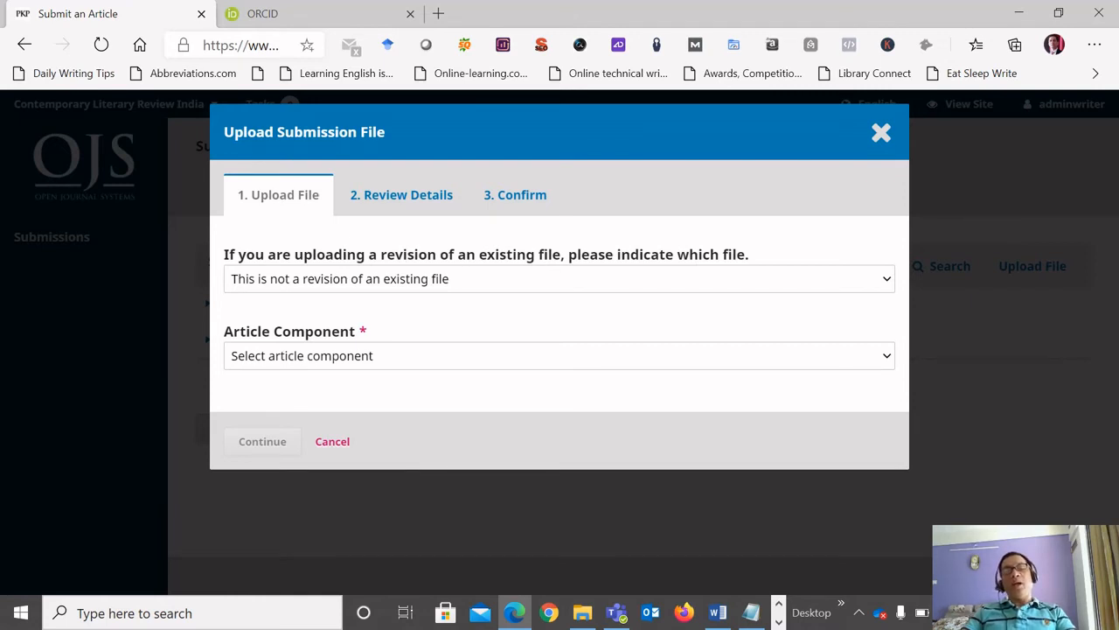
left_click(560, 356)
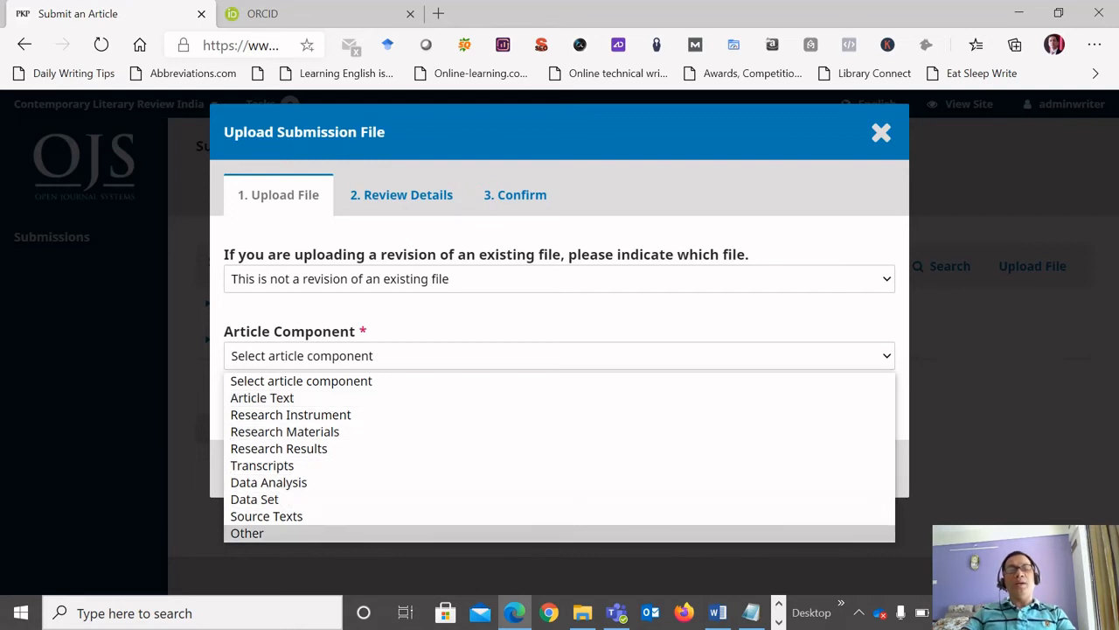
left_click(247, 533)
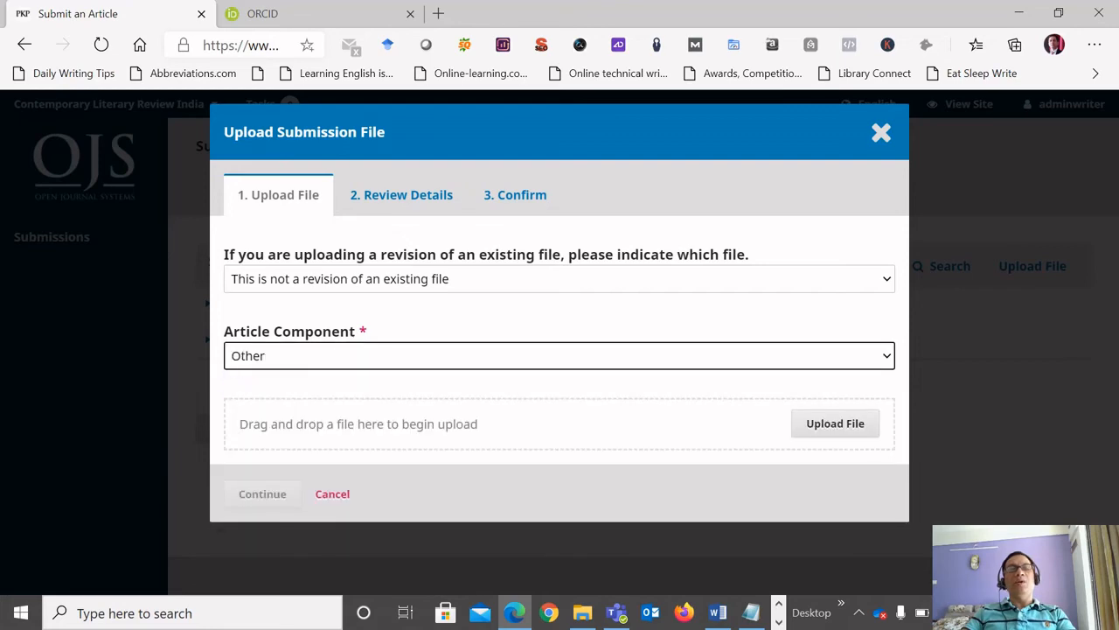
left_click(835, 423)
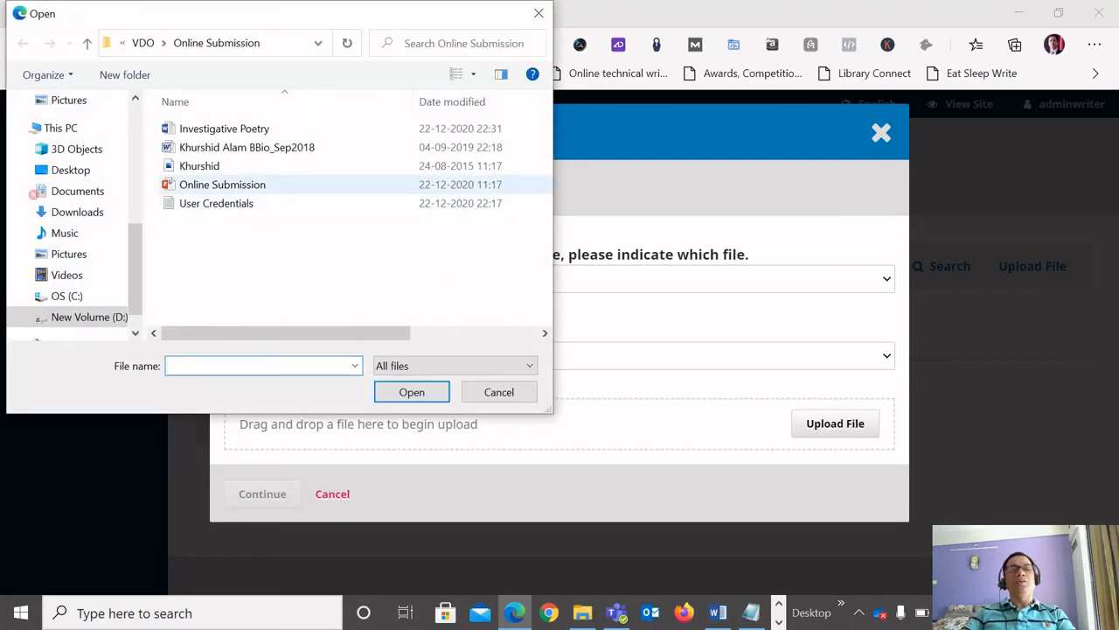
left_click(199, 166)
left_click(412, 392)
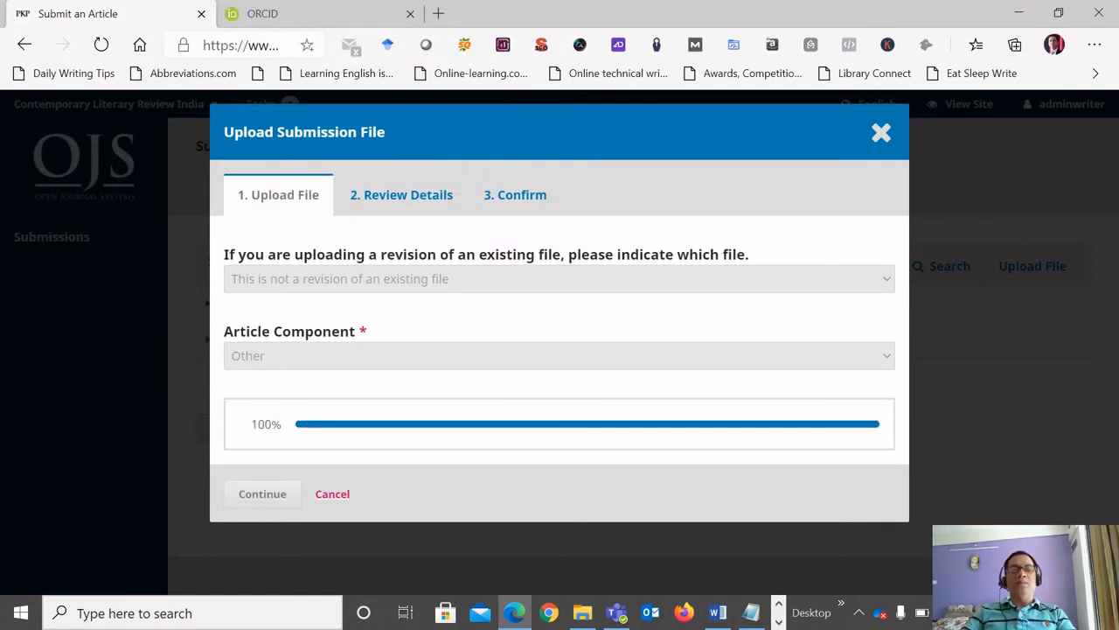
Confirm the photo file with its optional details left blank, complete the uploads, and save to continue to the metadata.
key("Return")
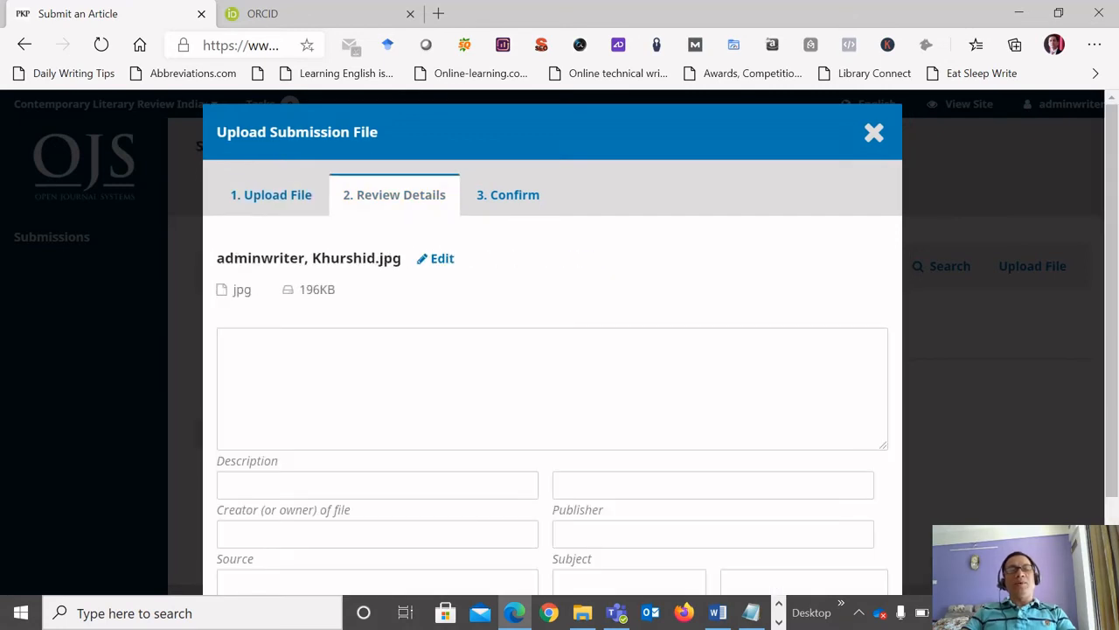
scroll(552, 349, "down", 2)
left_click(551, 313)
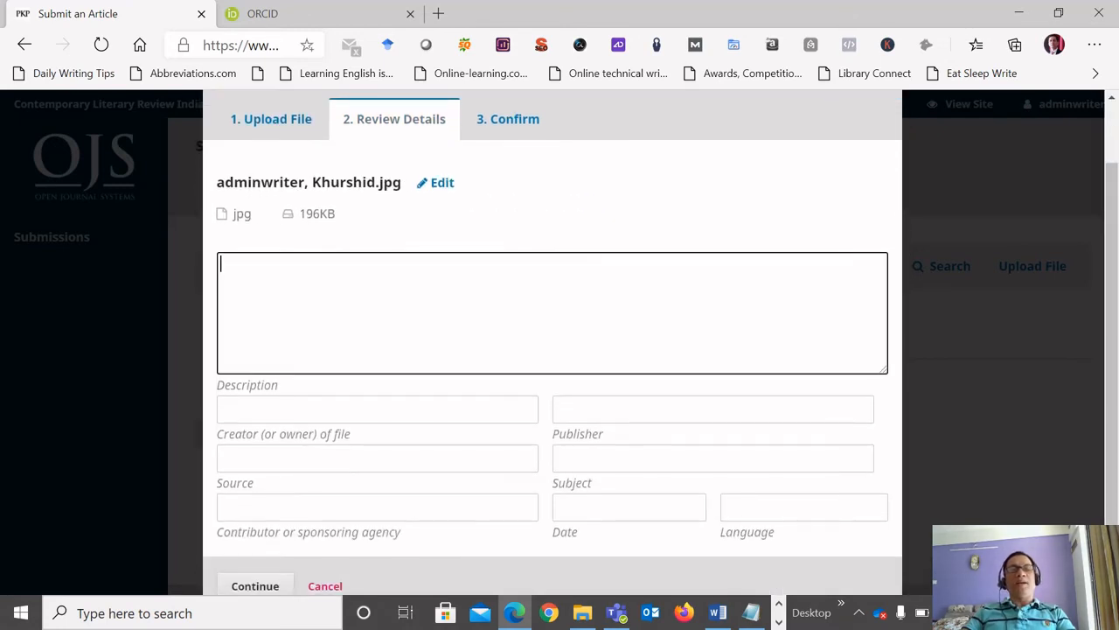
scroll(552, 314, "down", 1)
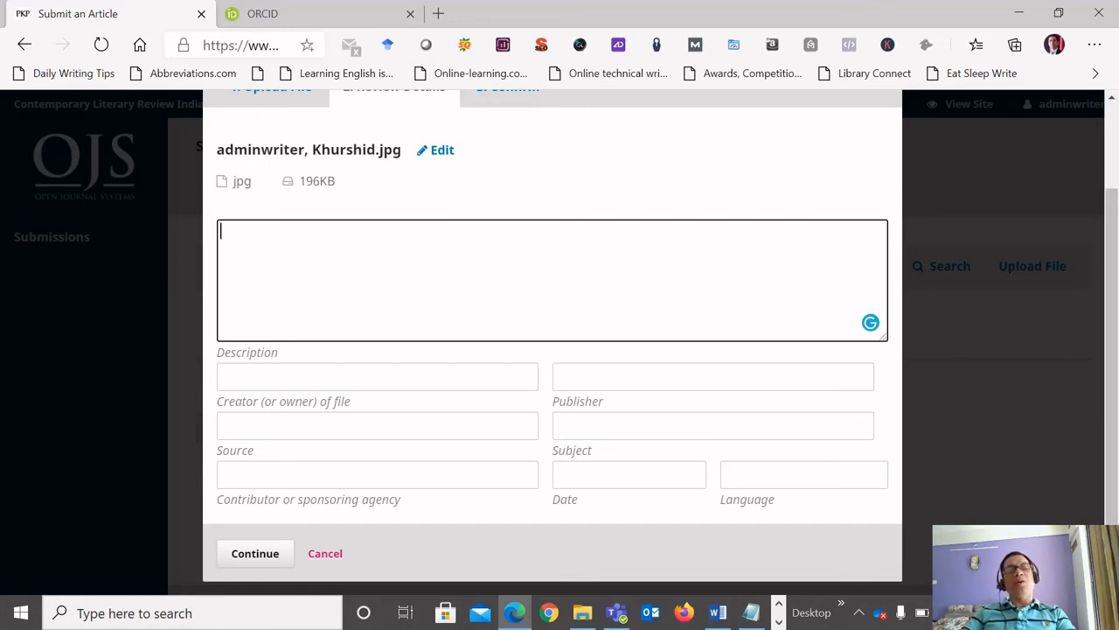
left_click(255, 554)
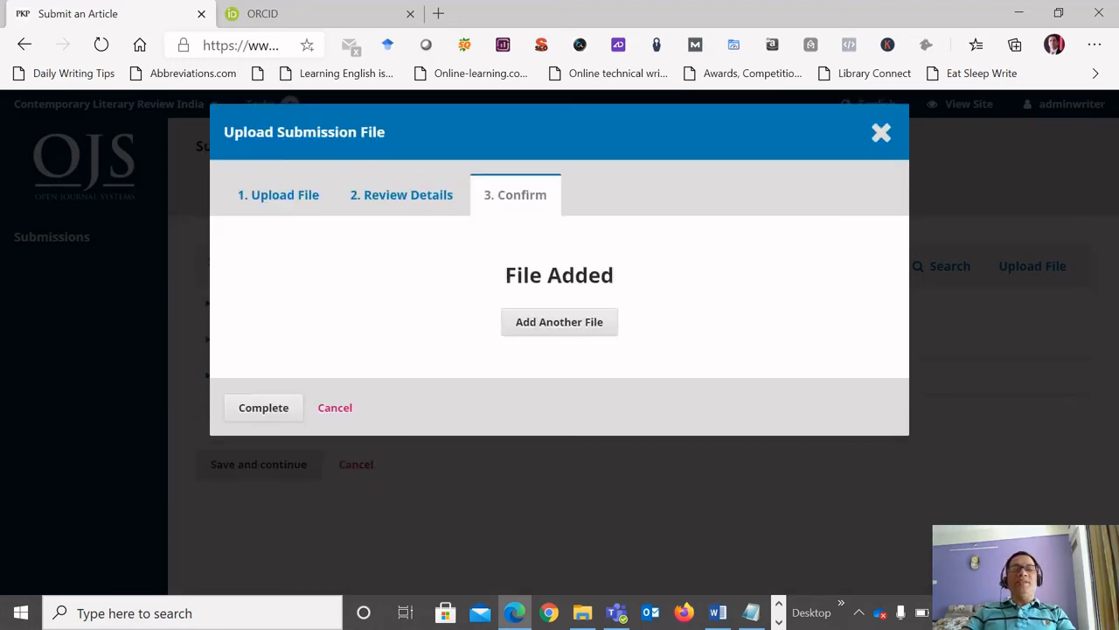
left_click(264, 407)
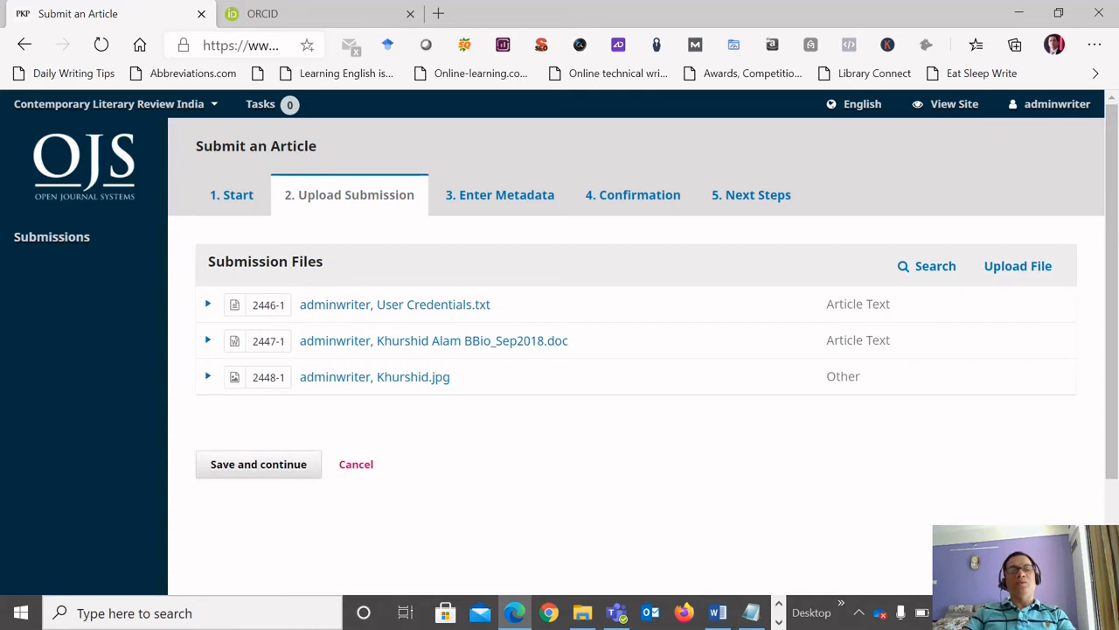
left_click(259, 464)
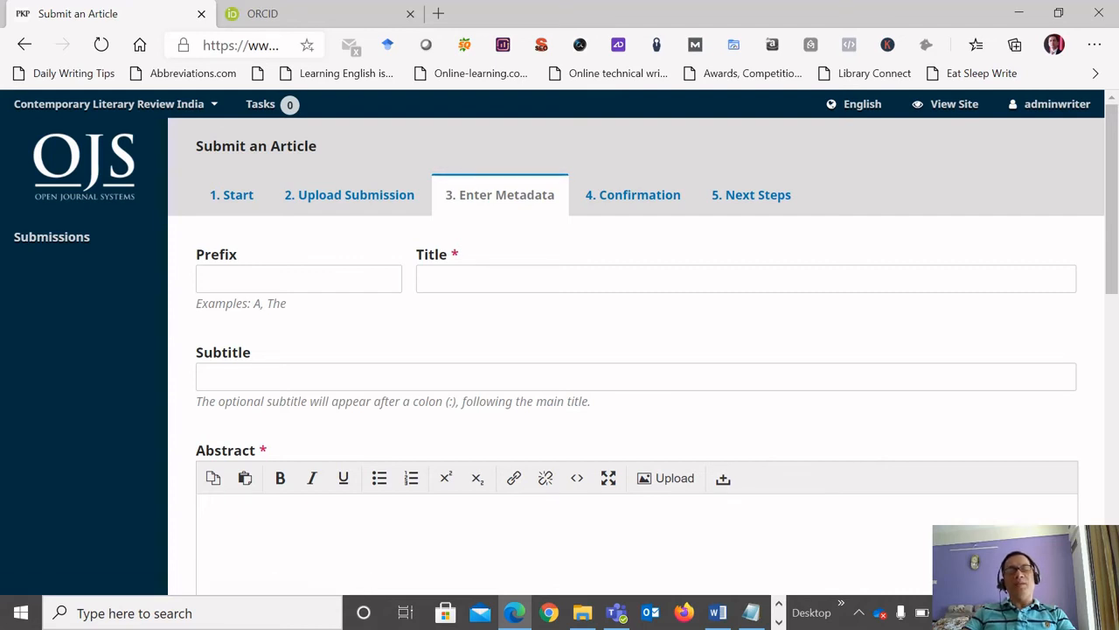
Open the Investigative Poetry document from the Online Submission folder in Word and go to its title.
left_click(583, 613)
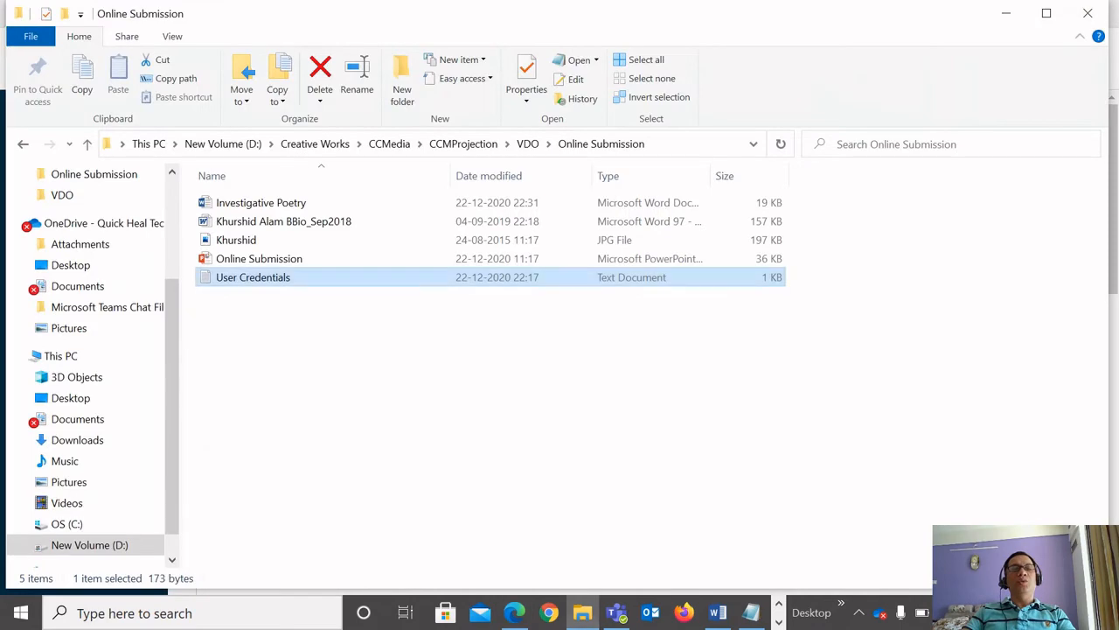
double_click(260, 202)
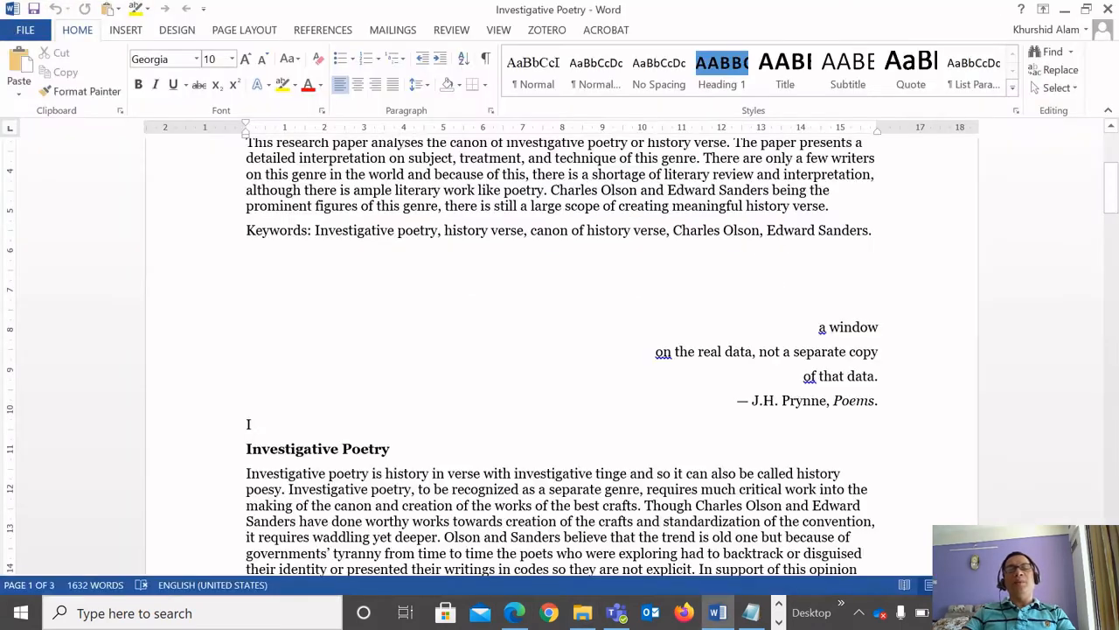
scroll(249, 423, "up", 5)
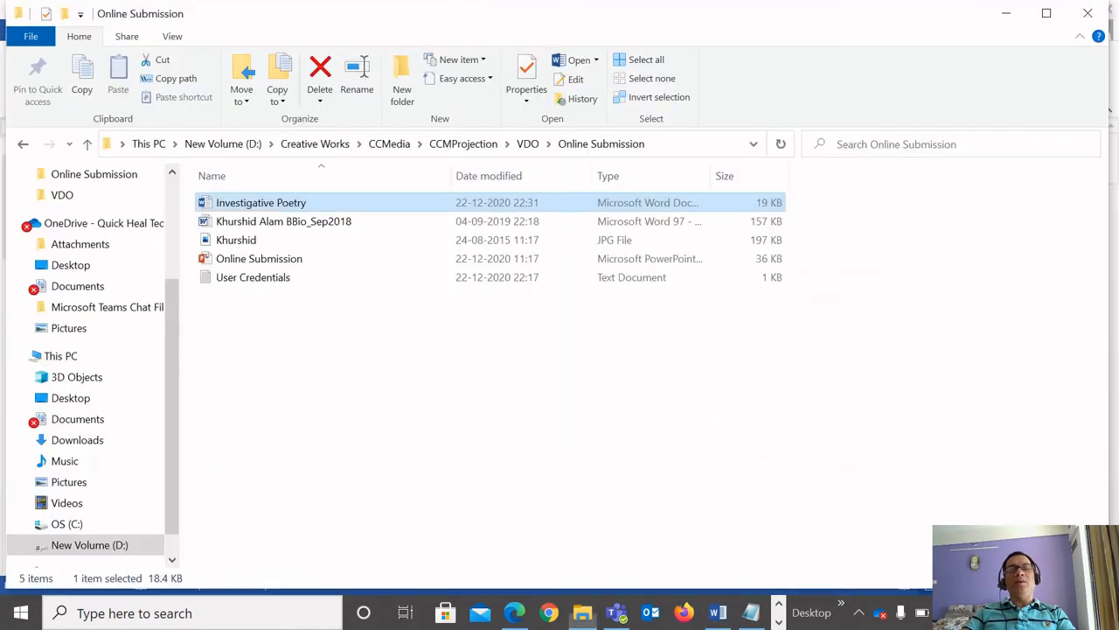
Copy the title "Investigative Poetry: An Interpretation on Subject, Treatment, and Technique" from the Word document into the submission's Title field.
key("alt+Tab")
key("alt+Tab")
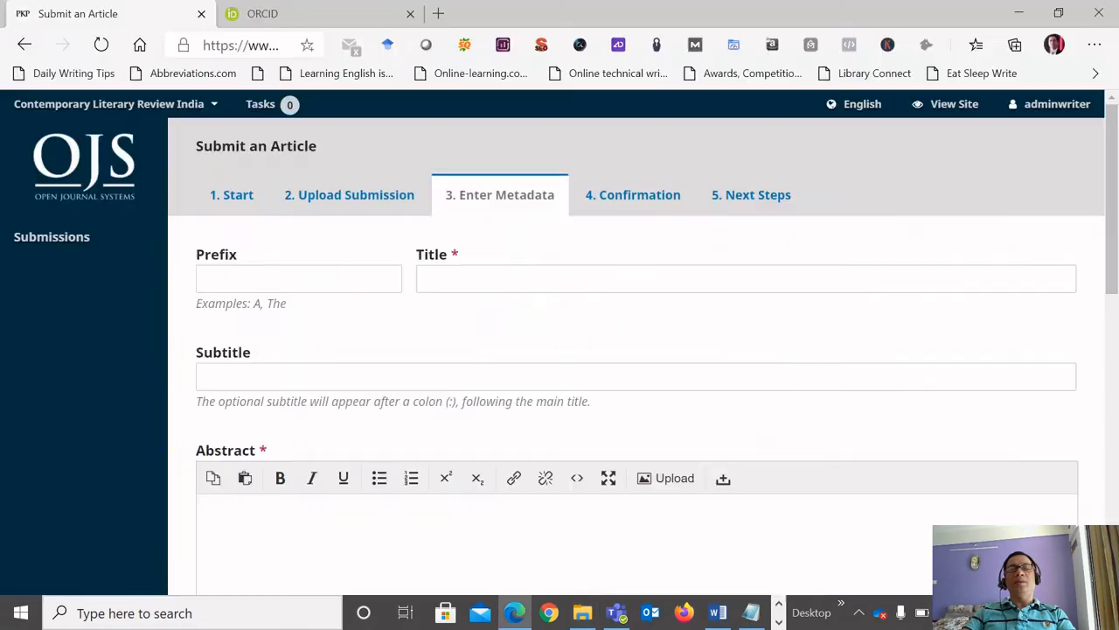
left_click(429, 279)
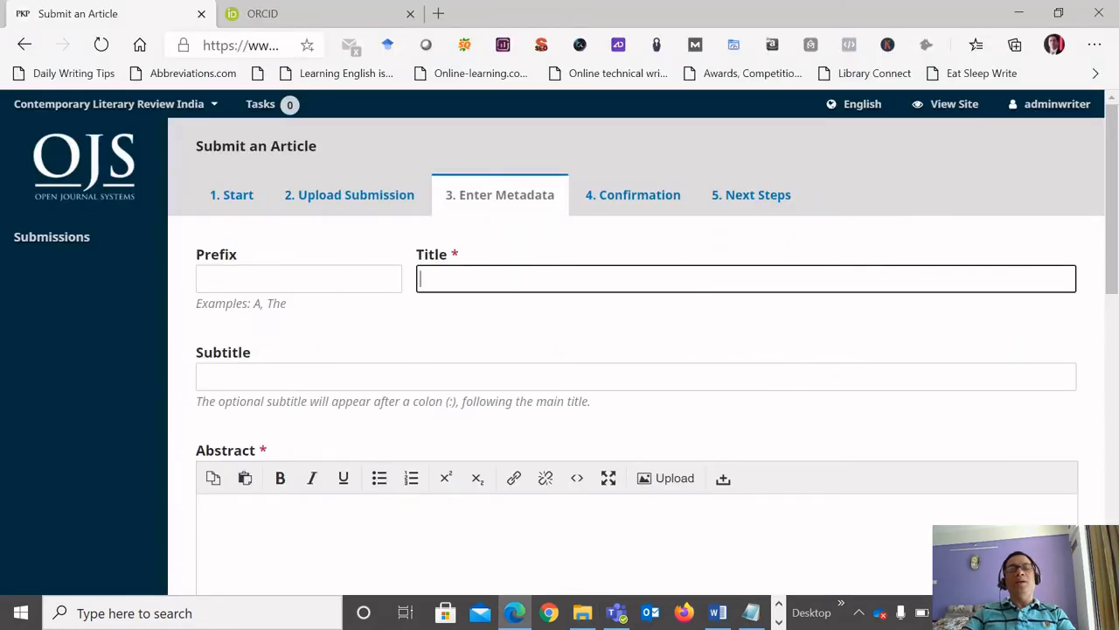
key("alt+Tab")
key("alt+Tab")
key("alt+Tab")
key("alt+Tab")
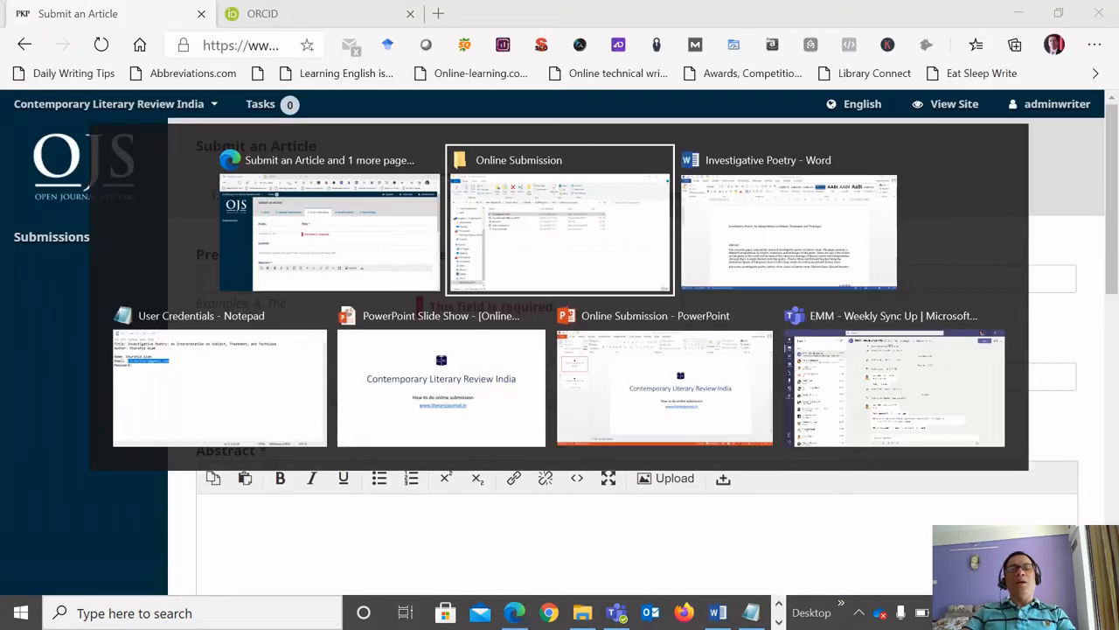
key("shift+Down")
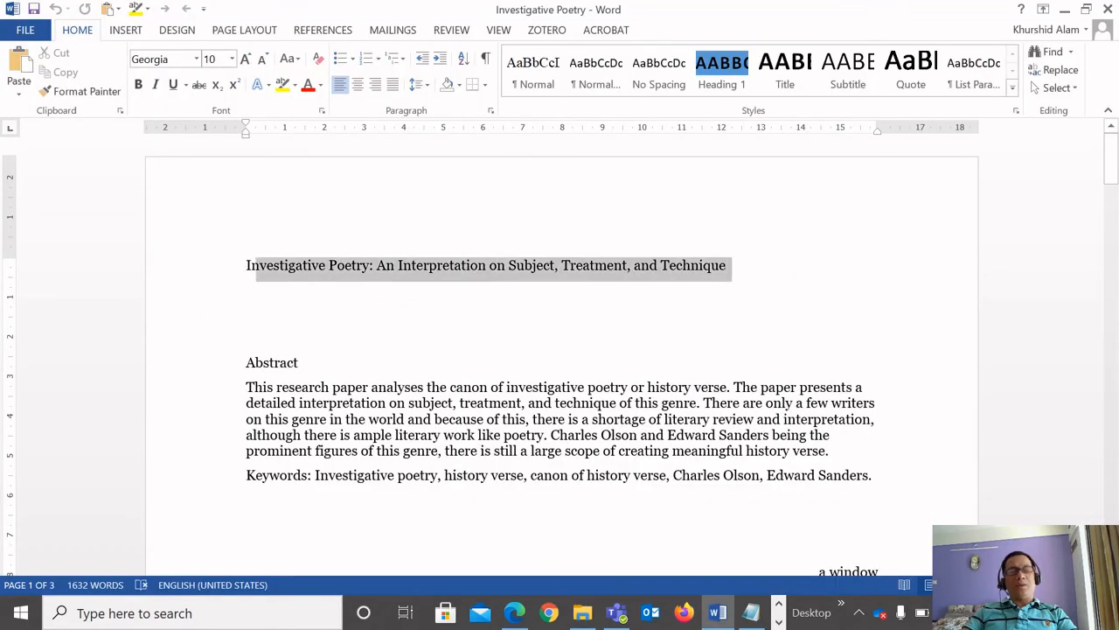
key("ctrl+c")
key("alt+Tab")
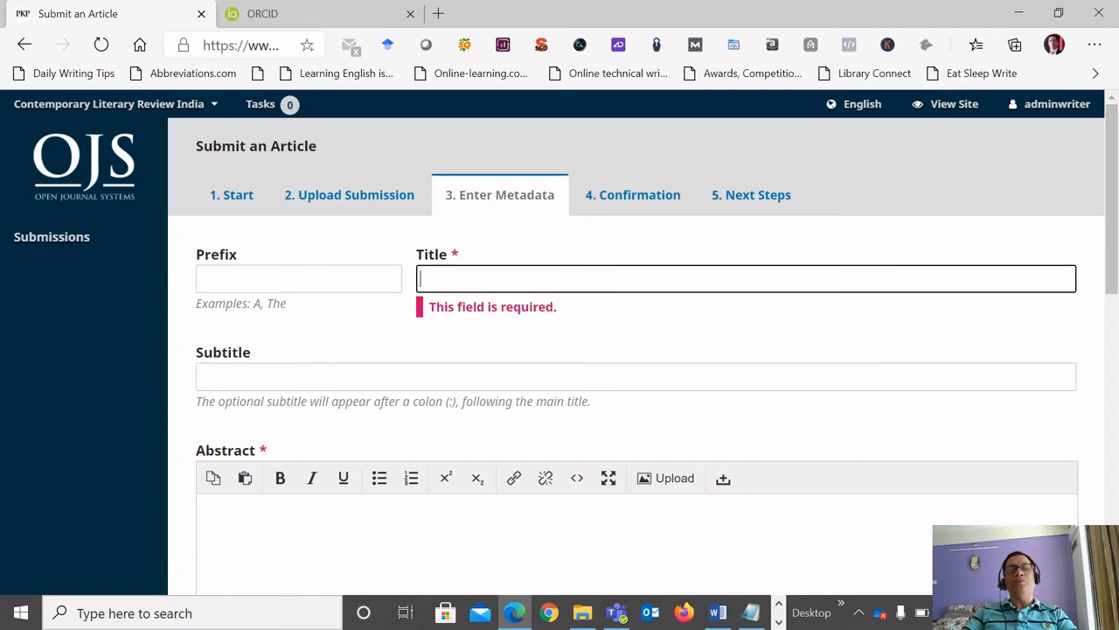
key("ctrl+v")
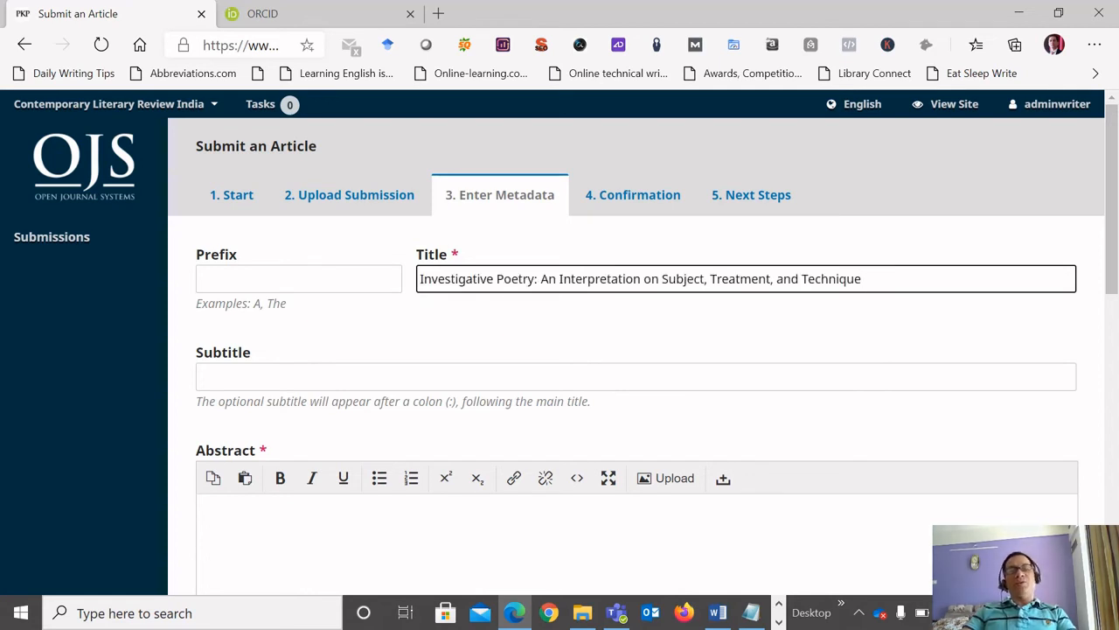
left_click(299, 279)
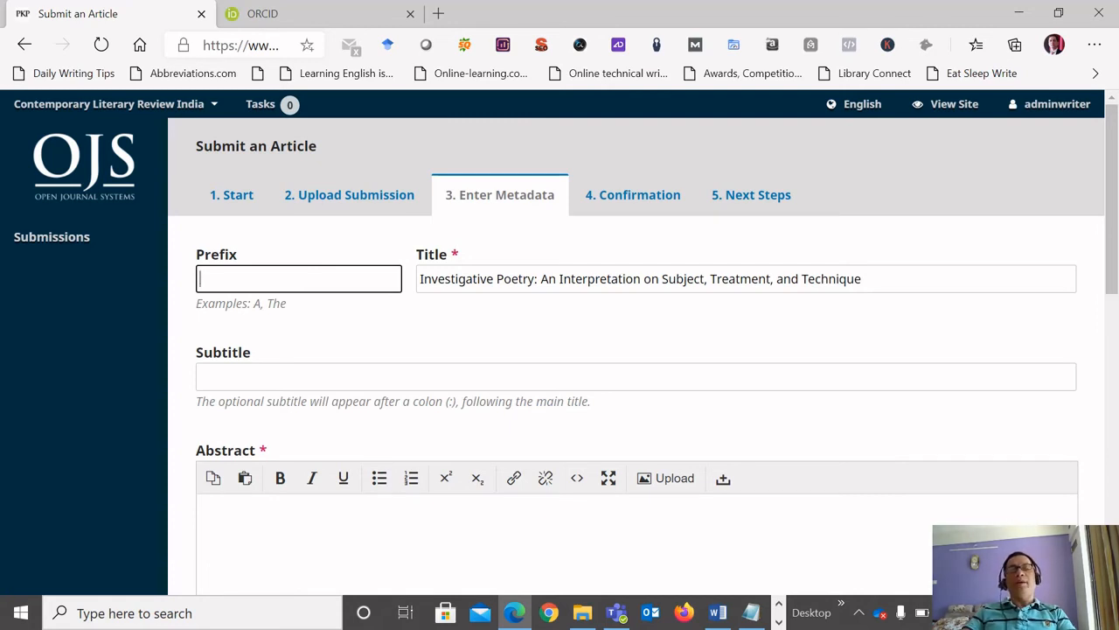
left_click(501, 278)
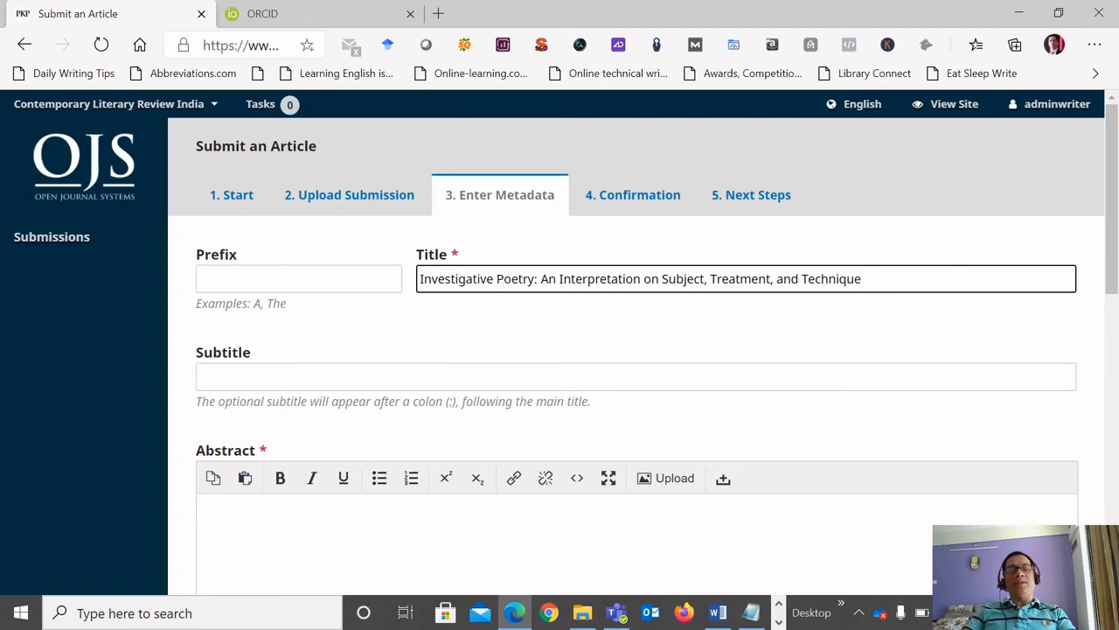
left_click(200, 376)
Copy the paragraph under the Abstract heading of the Investigative Poetry document in Word into the submission's Abstract field, leaving the Subtitle blank.
scroll(477, 490, "down", 1)
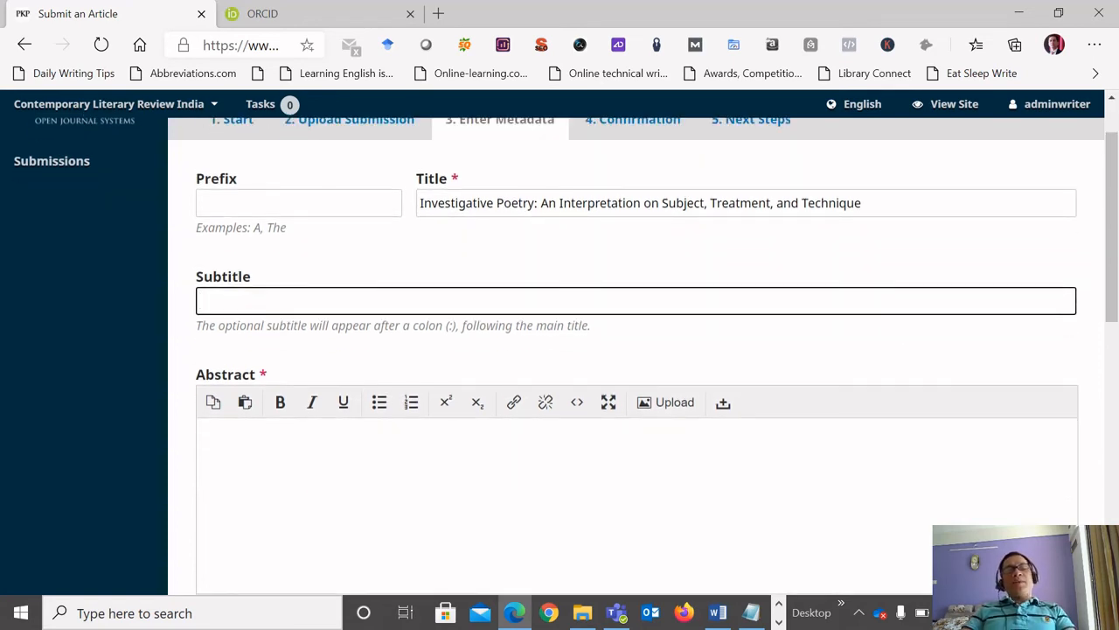
scroll(312, 490, "down", 1)
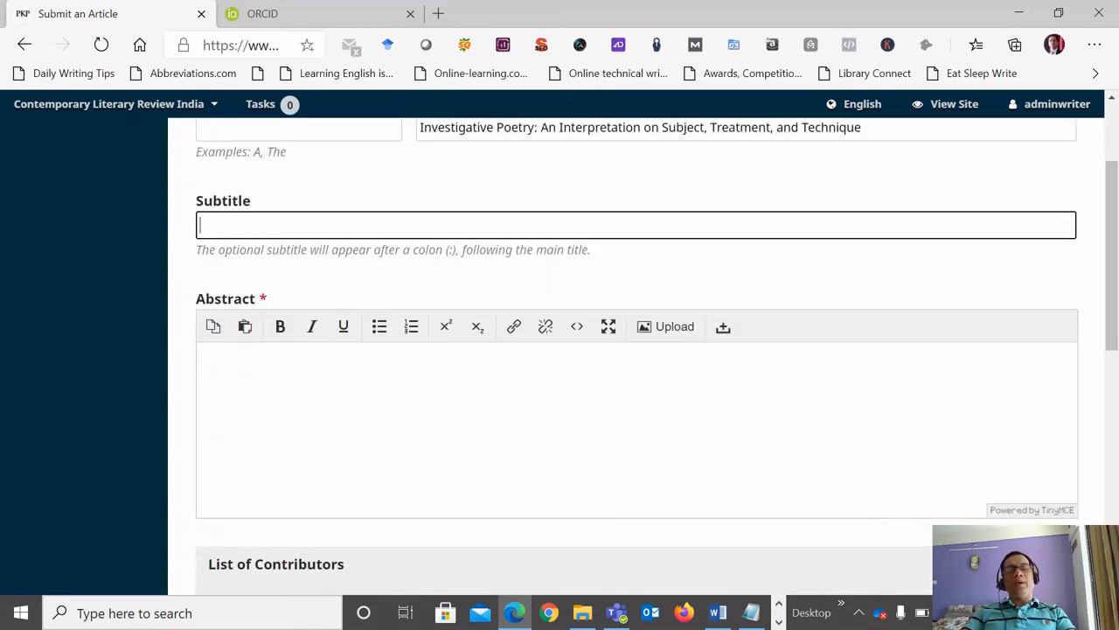
left_click(204, 366)
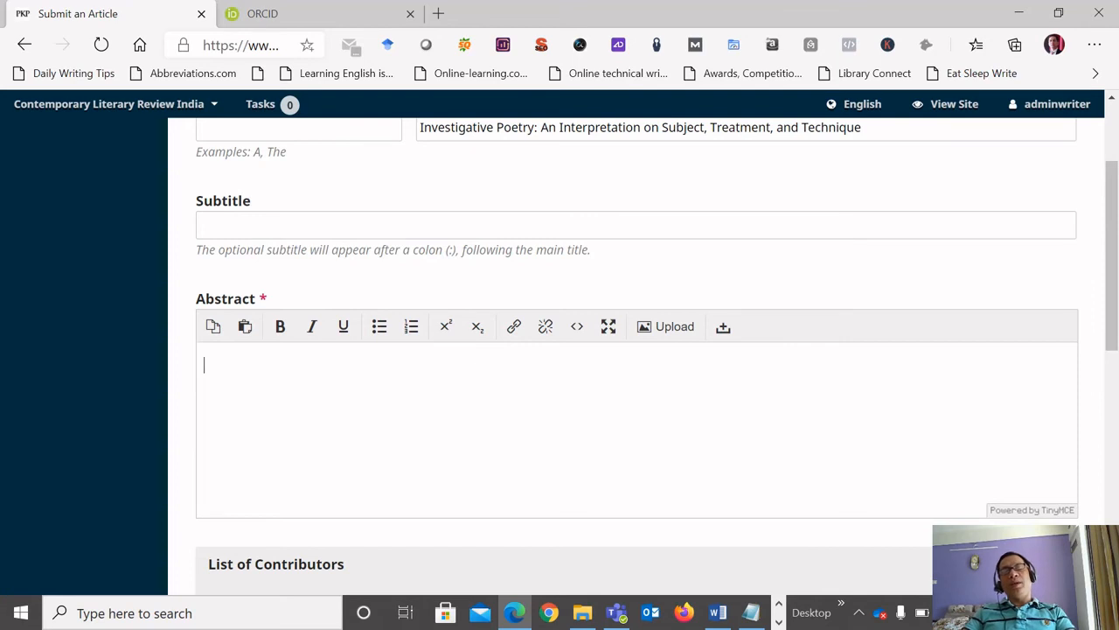
key("alt+Tab")
scroll(411, 402, "down", 1)
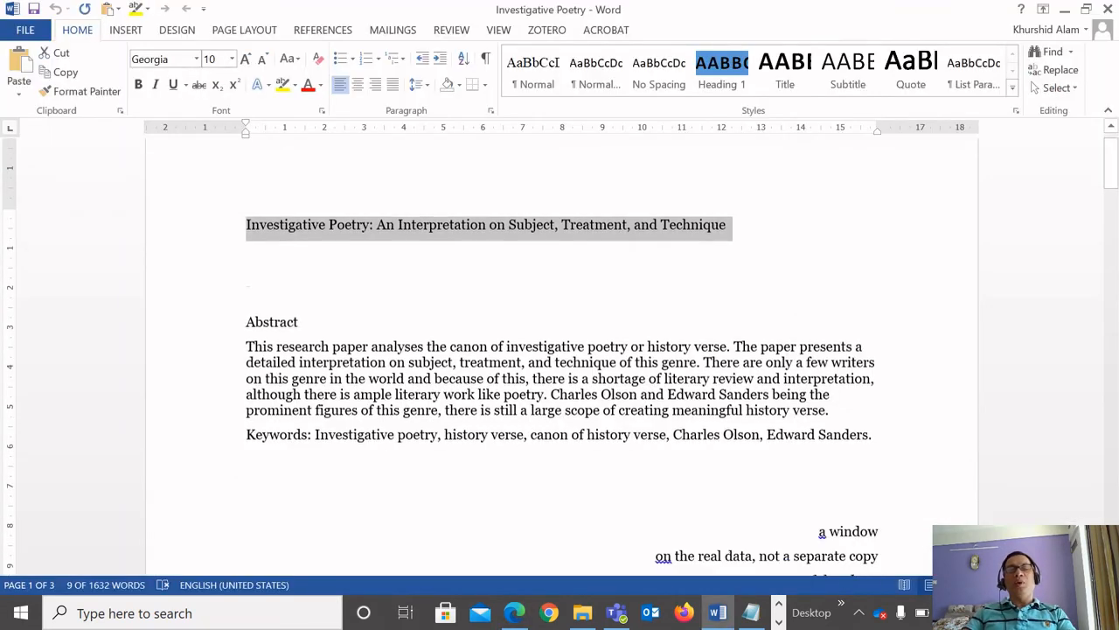
left_click(411, 403)
left_click_drag(831, 403, 246, 339)
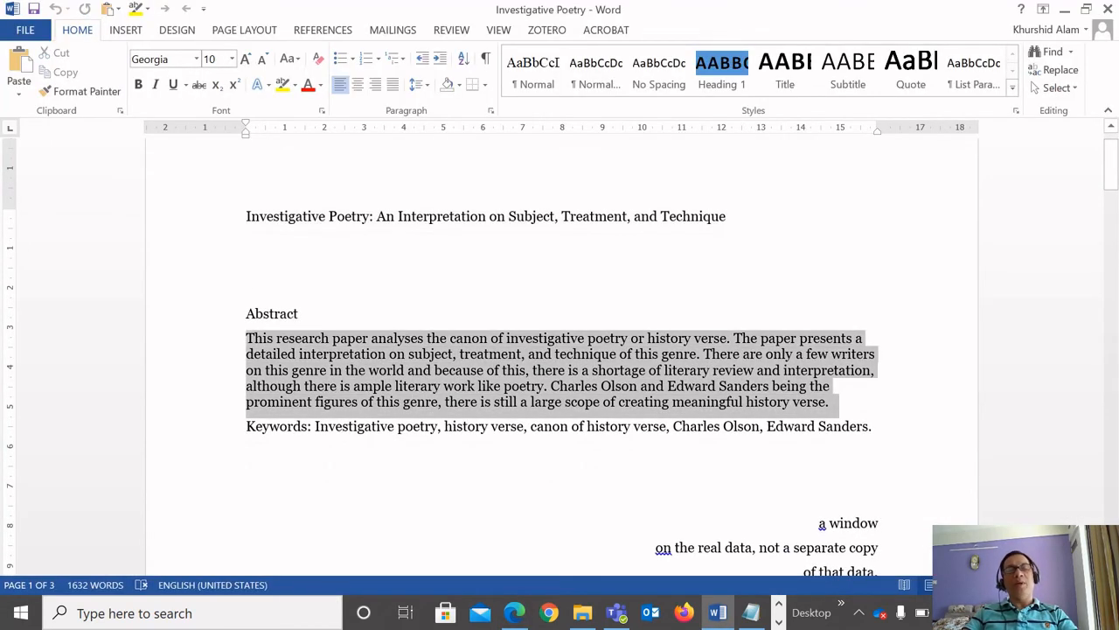
key("alt+Tab")
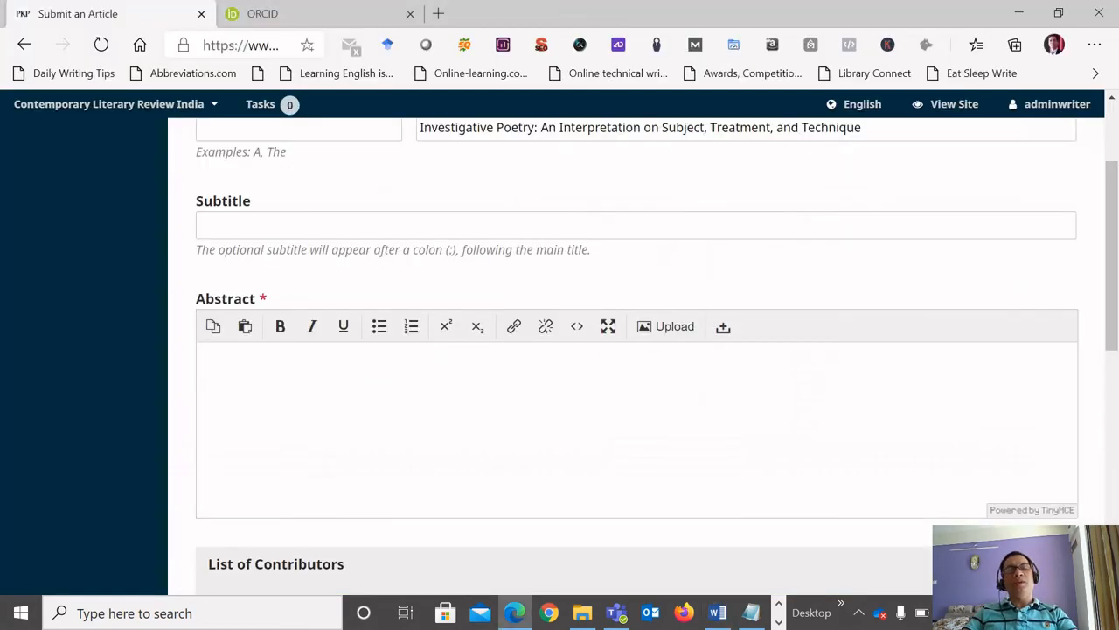
key("ctrl+v")
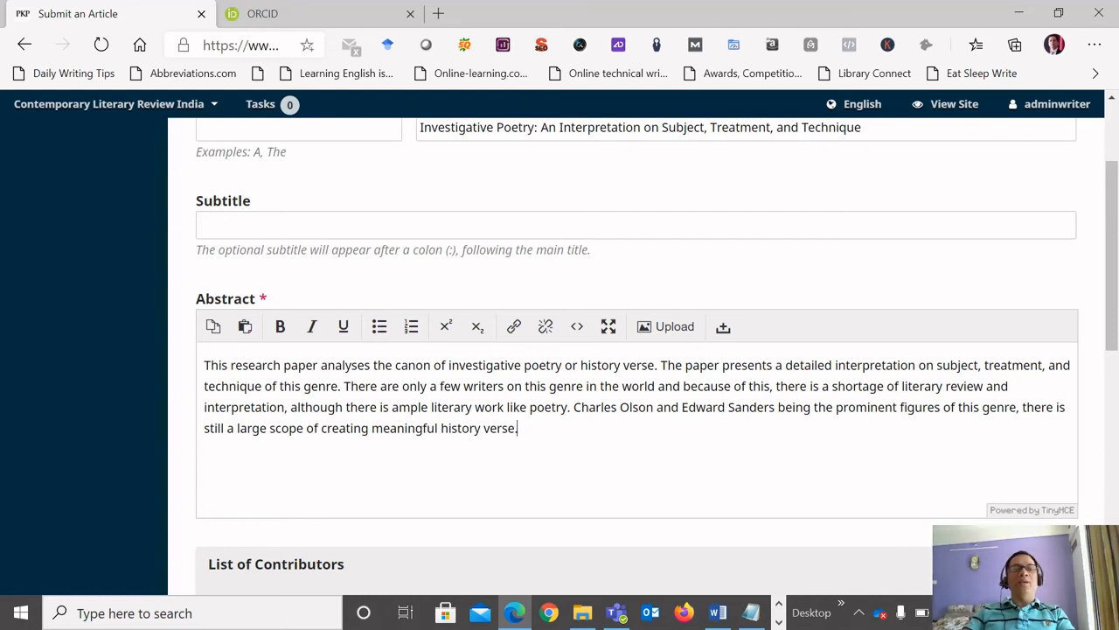
Add a new paragraph below the abstract text reading "A poem by" followed by the author's full name.
left_click_drag(517, 428, 220, 364)
left_click(518, 427)
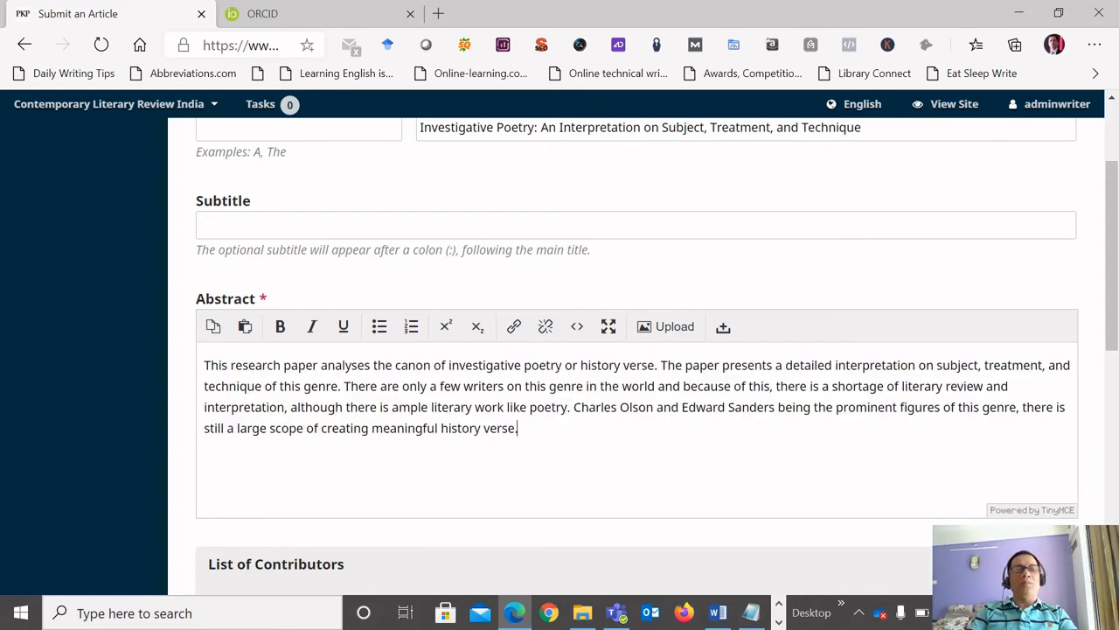
key("Return")
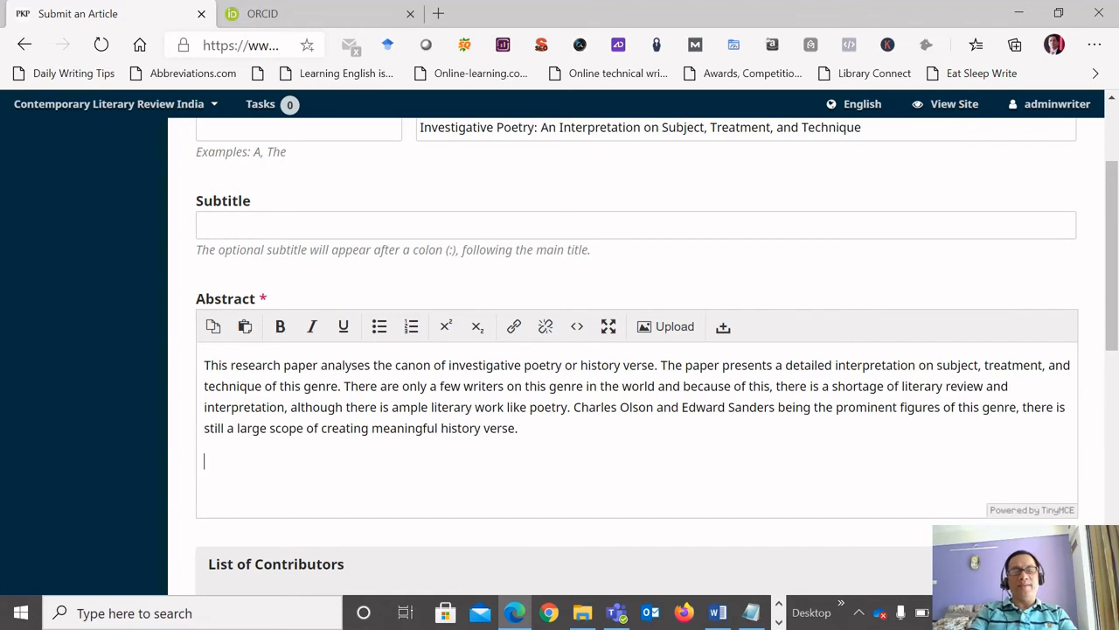
type("A p")
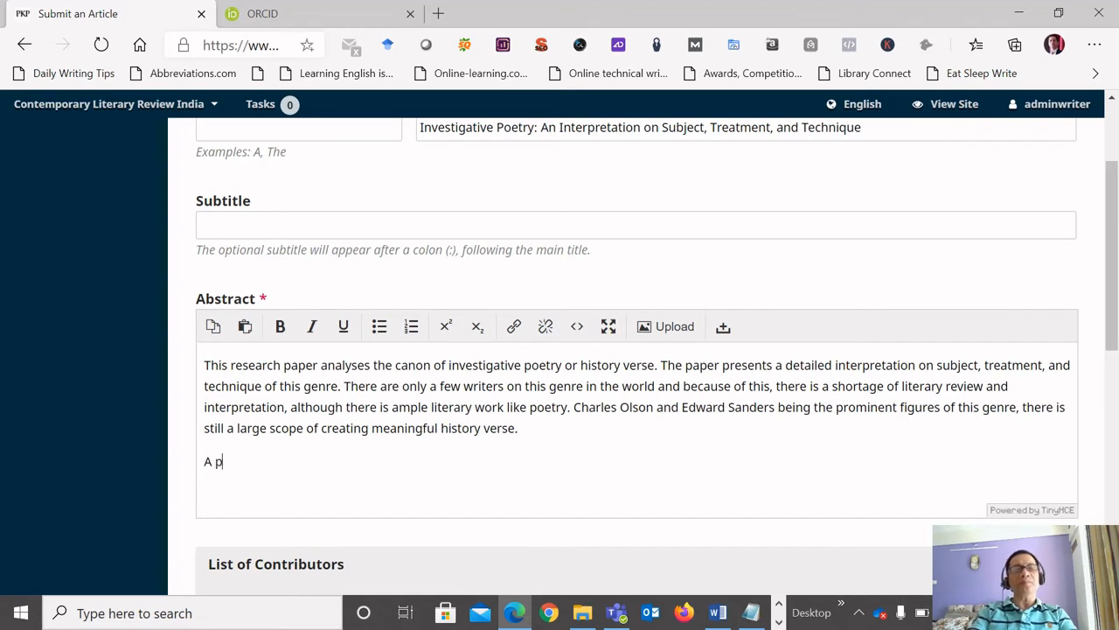
type("oem b")
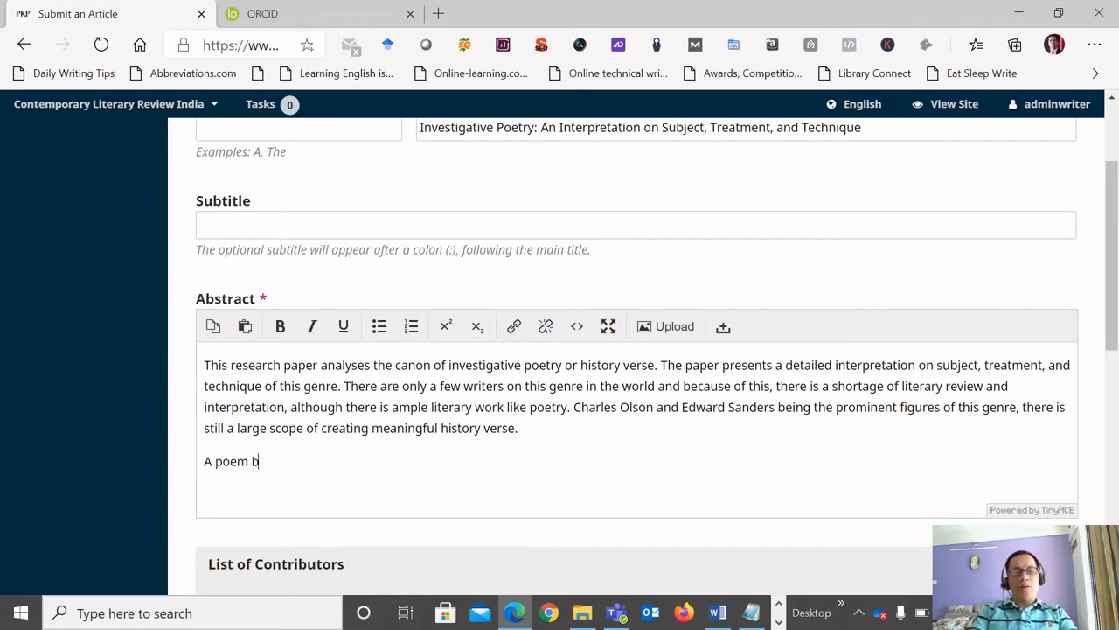
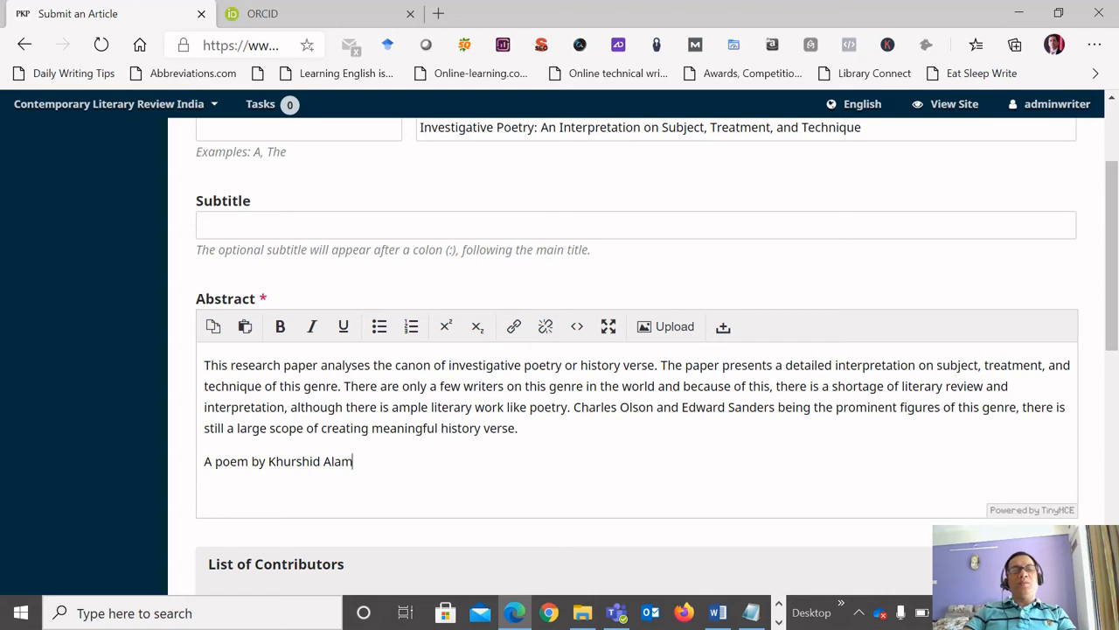
Reword the added line to begin "Sunrise, a poem by" before the author's name, and end it with a period.
key("Home")
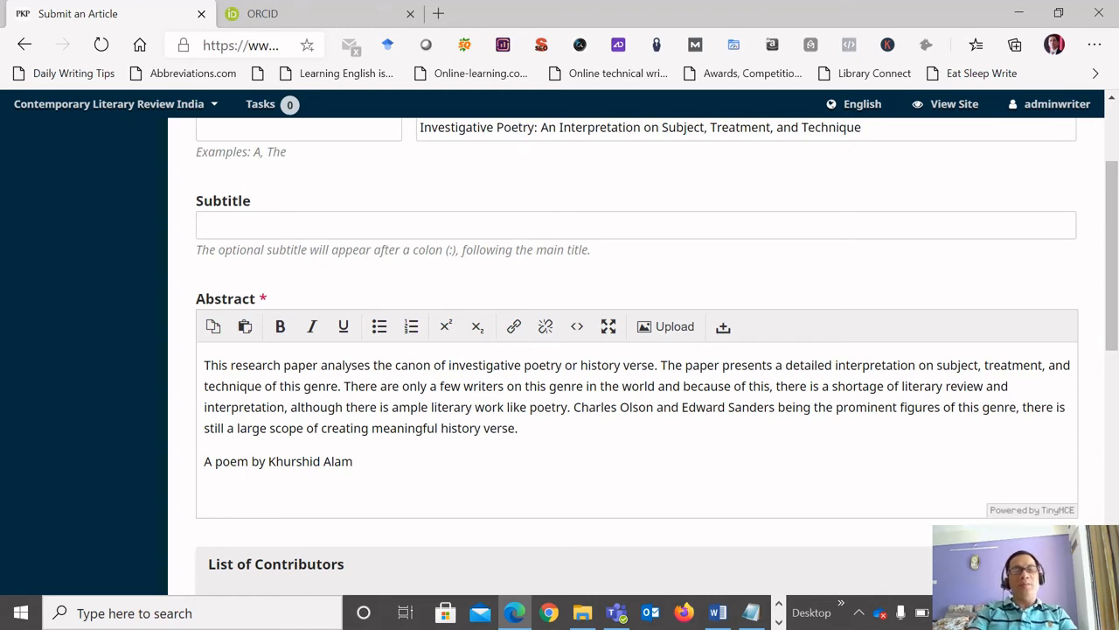
type("Sun")
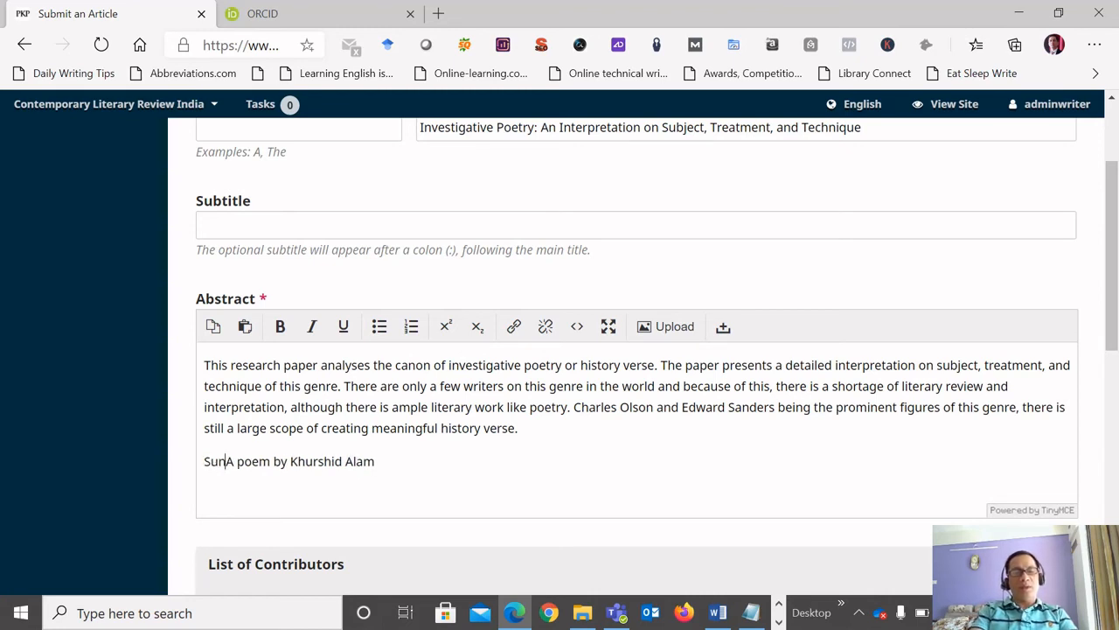
type("rise")
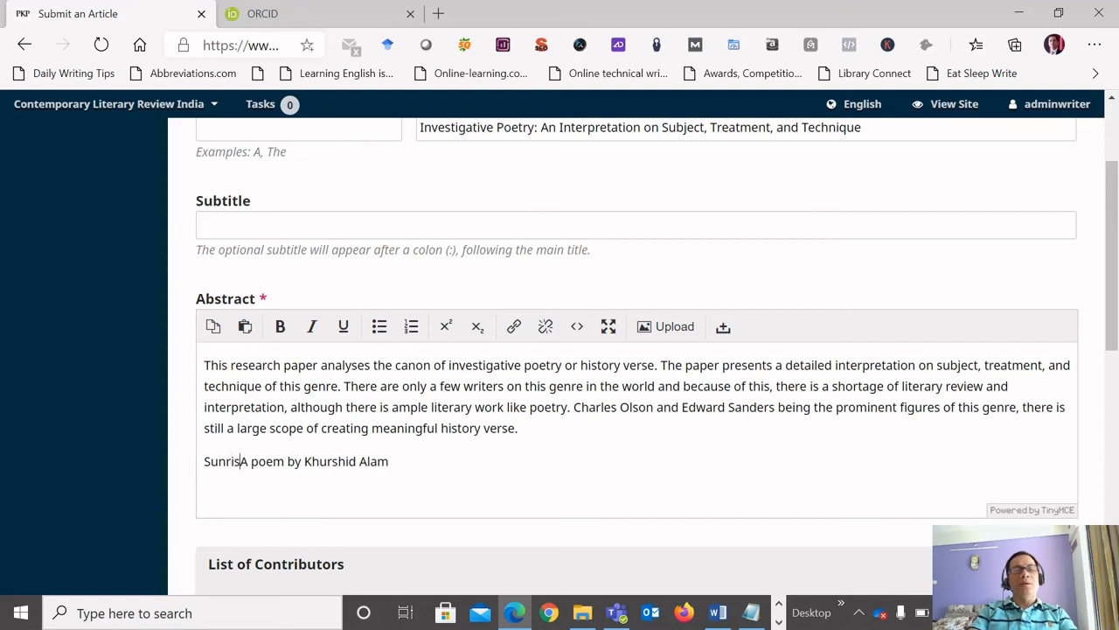
key("BackSpace")
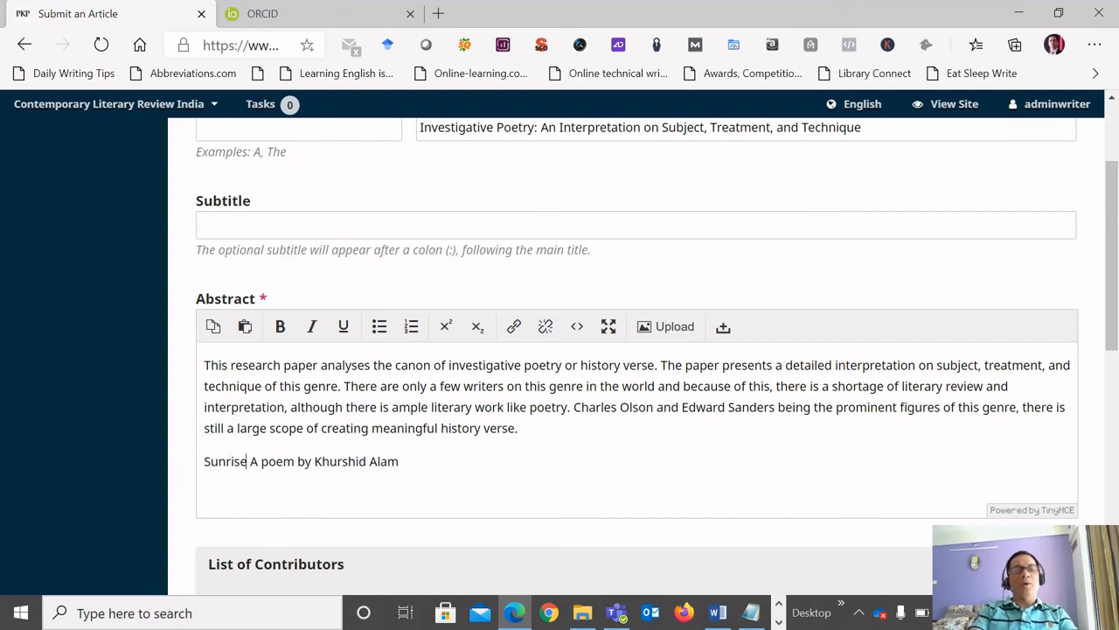
type(",")
key("Delete")
key("Delete")
type("a")
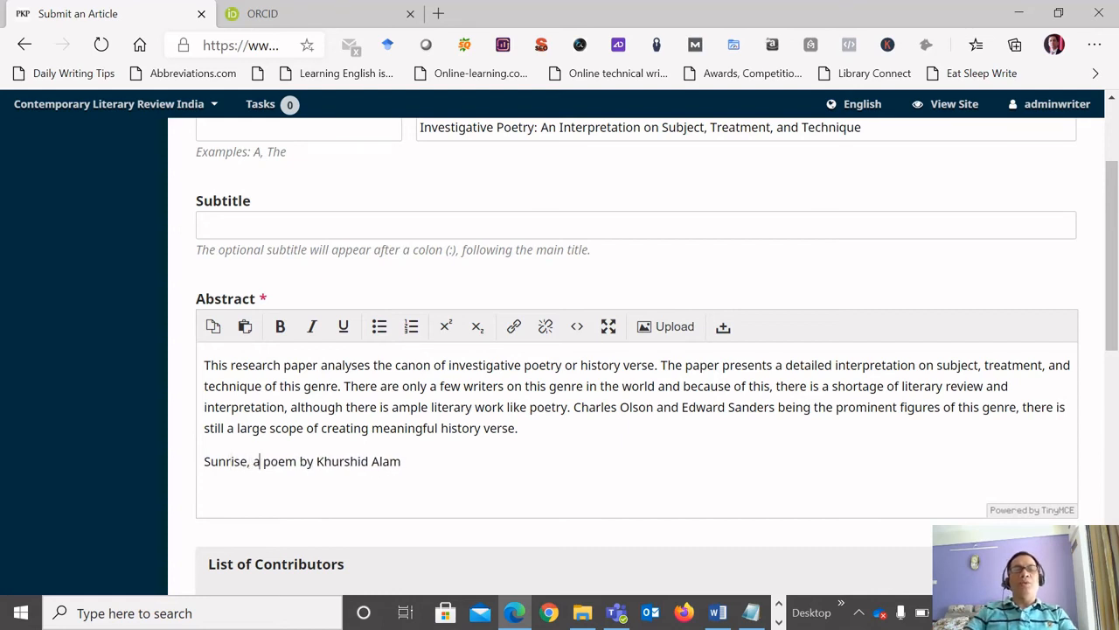
key("End")
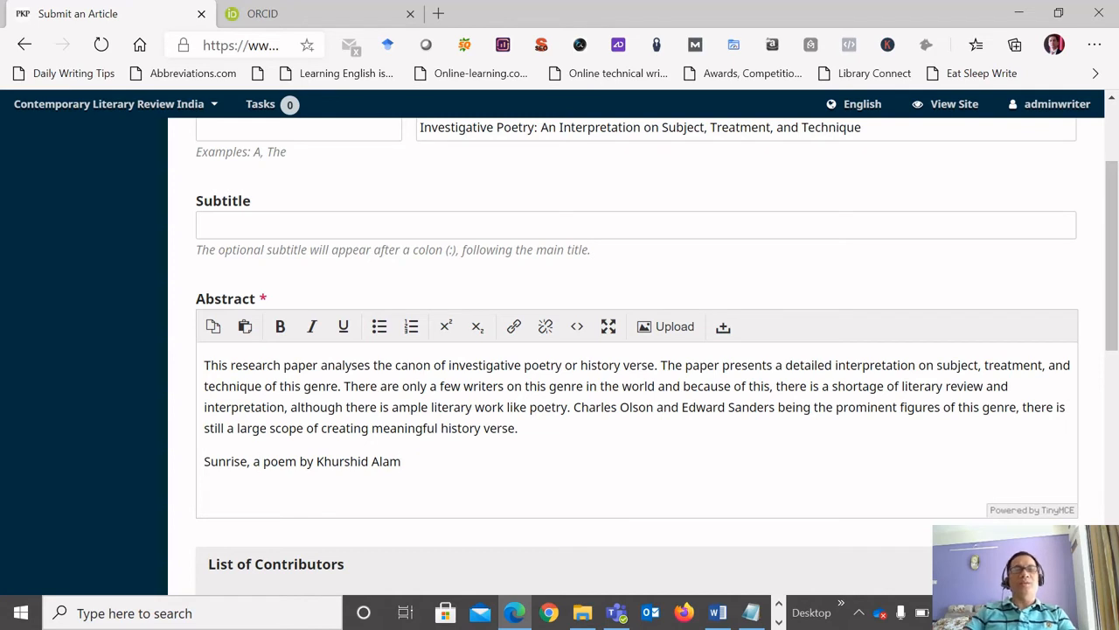
type(".")
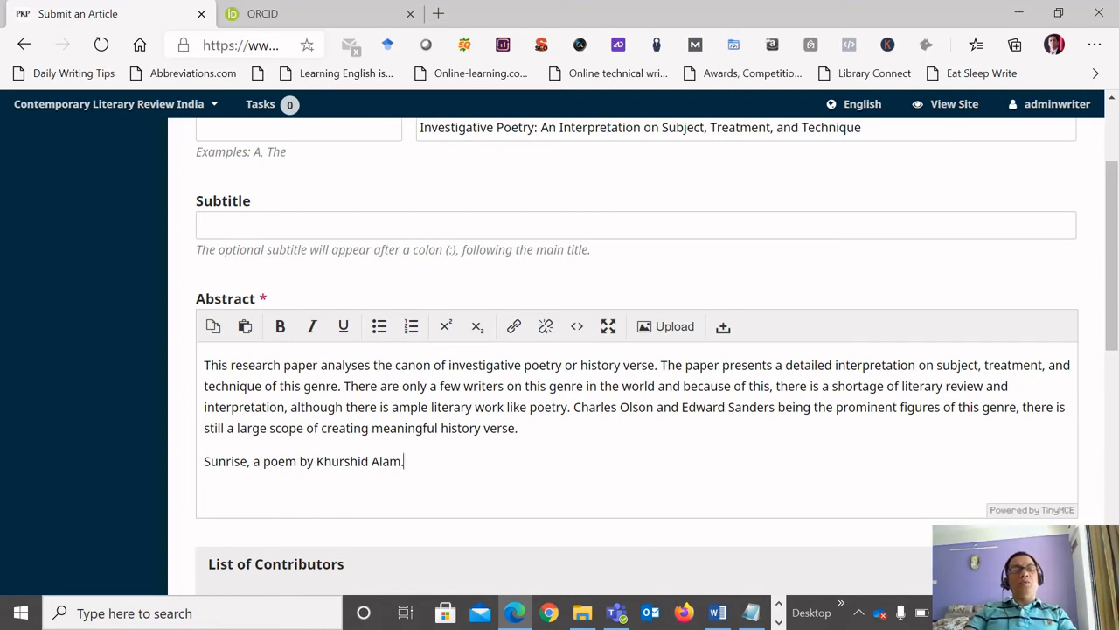
Delete the sample poem line and its empty paragraph from the Abstract field, keeping only the research abstract.
key("shift+Left")
key("shift+Left")
key("shift+Left")
key("shift+Left")
key("shift+Left")
key("shift+Left")
key("shift+Left")
key("shift+Left")
key("shift+Left")
key("shift+Left")
key("shift+Left")
key("shift+Left")
key("shift+Left")
key("shift+Left")
key("shift+Left")
key("shift+Left")
key("shift+Left")
key("shift+Left")
key("shift+Left")
key("shift+Left")
key("shift+Left")
key("shift+Left")
key("shift+Left")
key("shift+Left")
key("shift+Left")
key("shift+Left")
key("shift+Left")
key("shift+Left")
key("shift+Left")
key("shift+Left")
key("shift+Left")
key("shift+Left")
key("shift+Left")
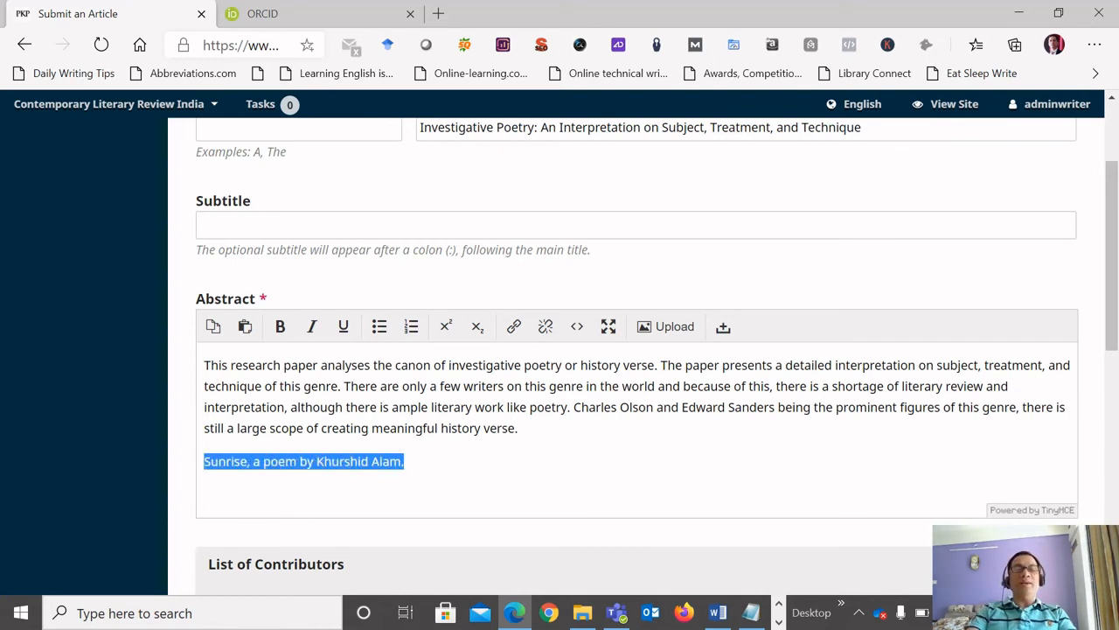
key("BackSpace")
key("BackSpace")
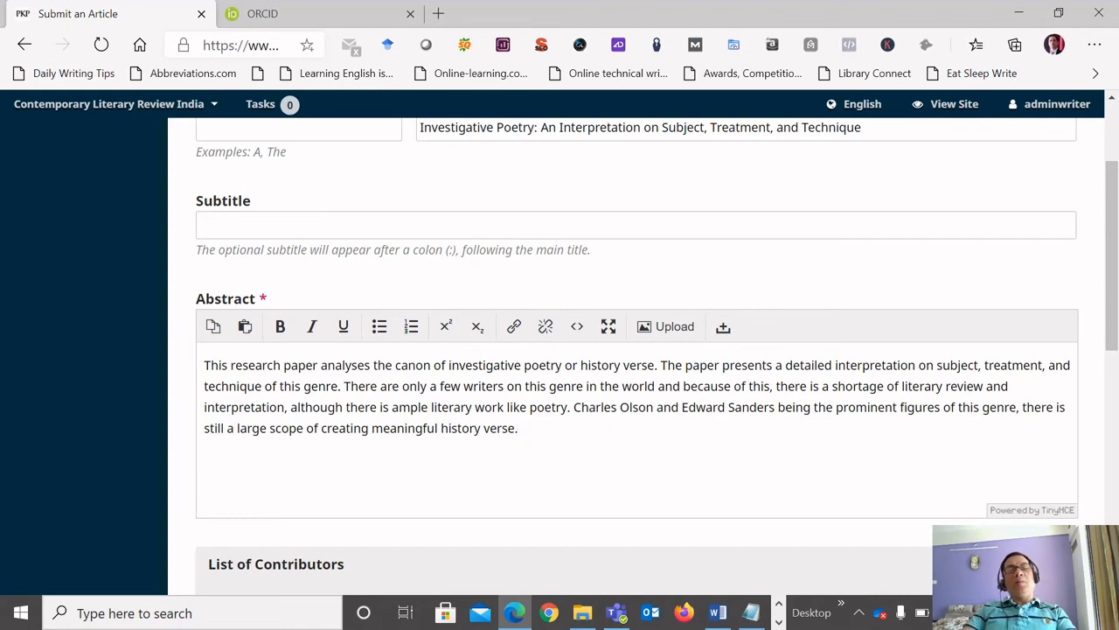
left_click(427, 428)
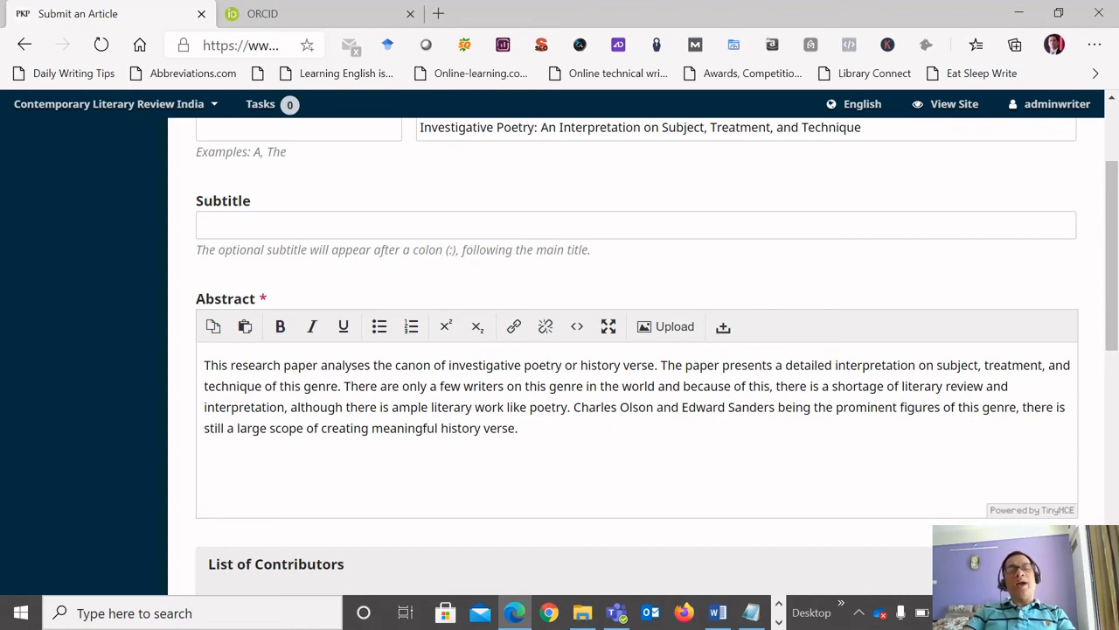
Copy the keyword "Investigative poetry" from the Word document and add it to the submission's Keywords field.
scroll(637, 350, "down", 1)
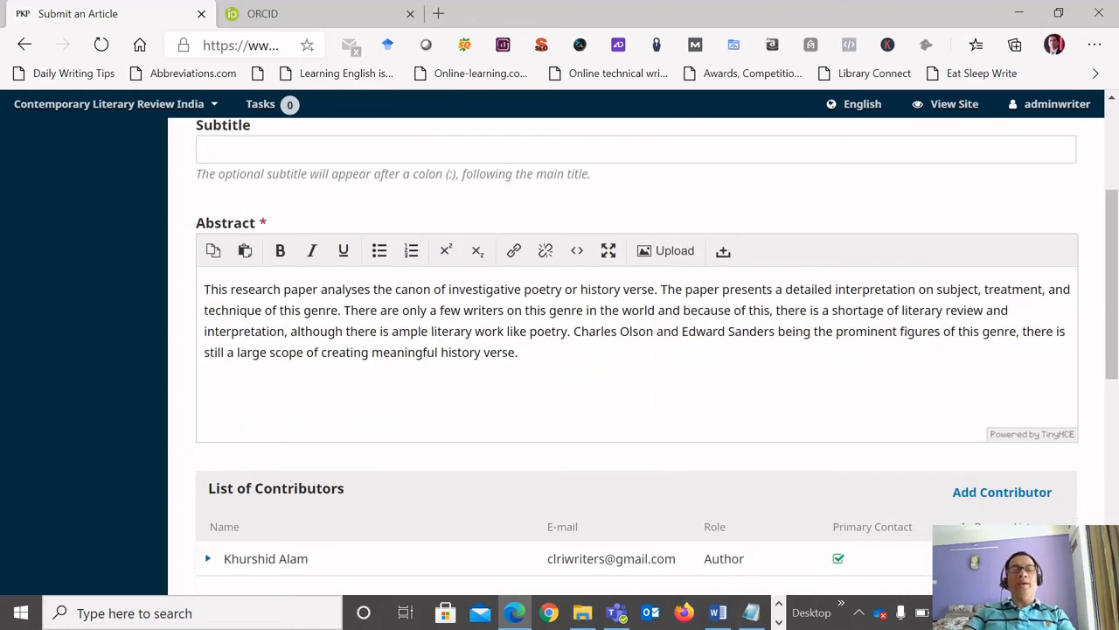
scroll(636, 349, "down", 3)
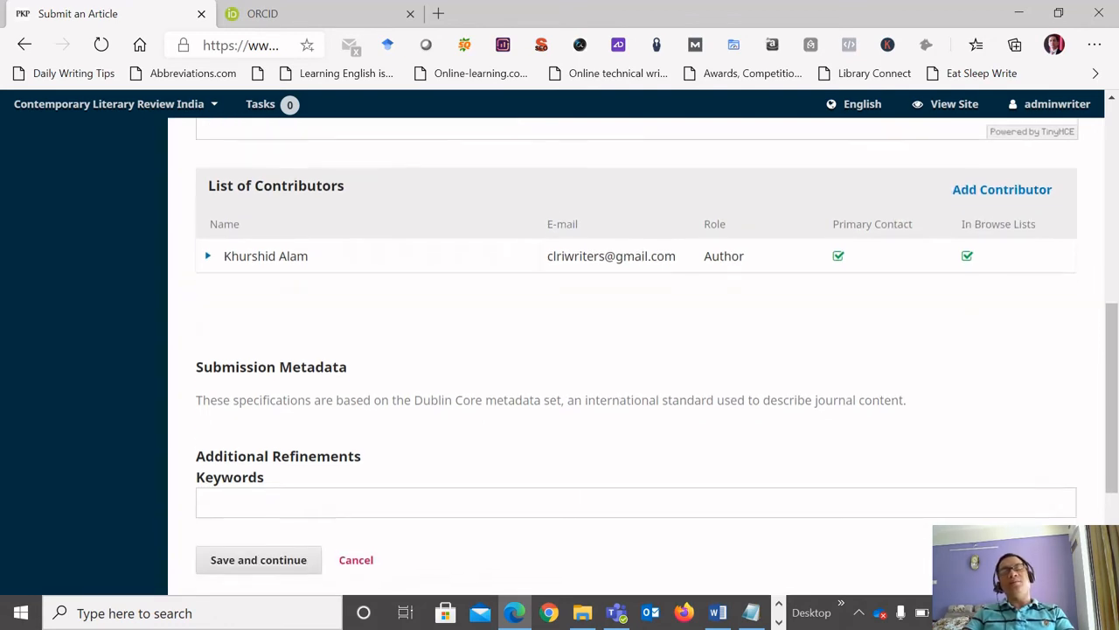
scroll(996, 275, "down", 1)
scroll(636, 350, "down", 1)
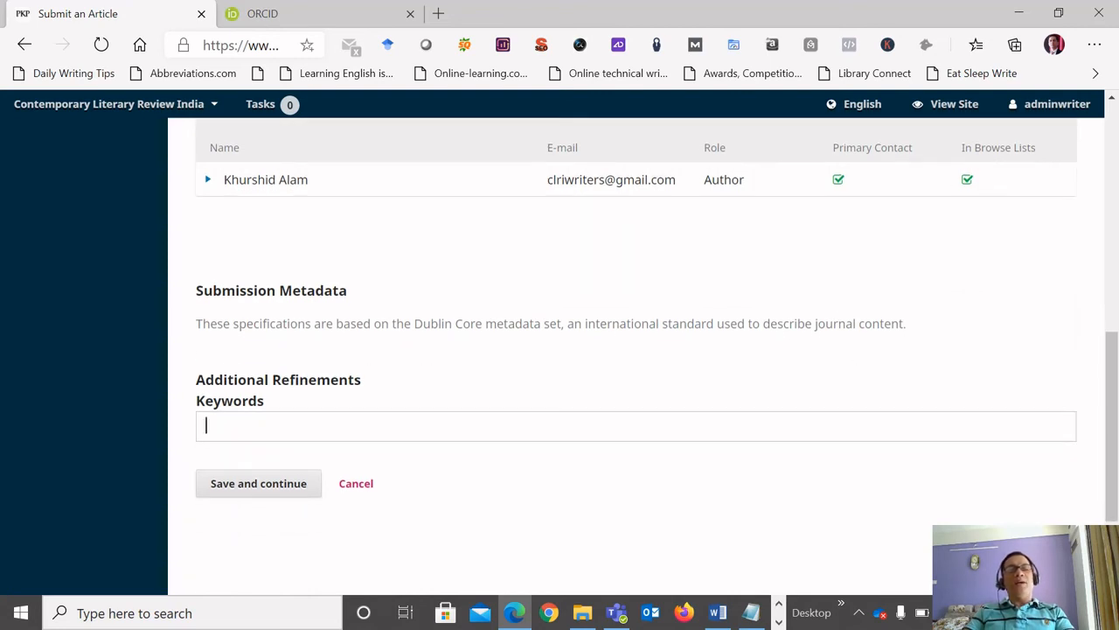
scroll(636, 350, "down", 1)
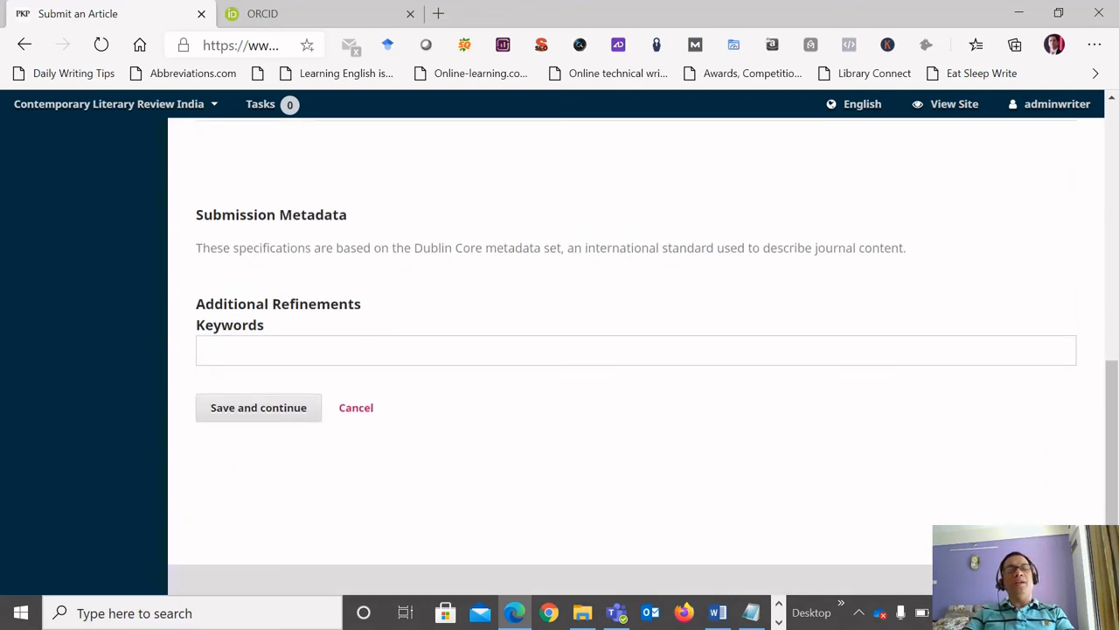
key("alt+Tab")
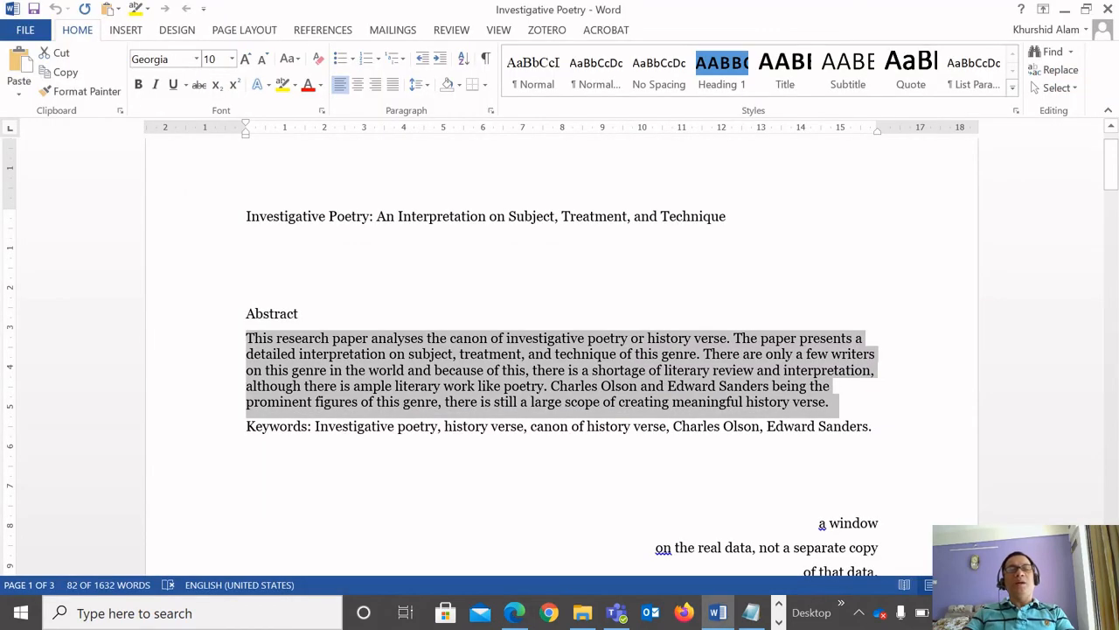
key("alt+Tab")
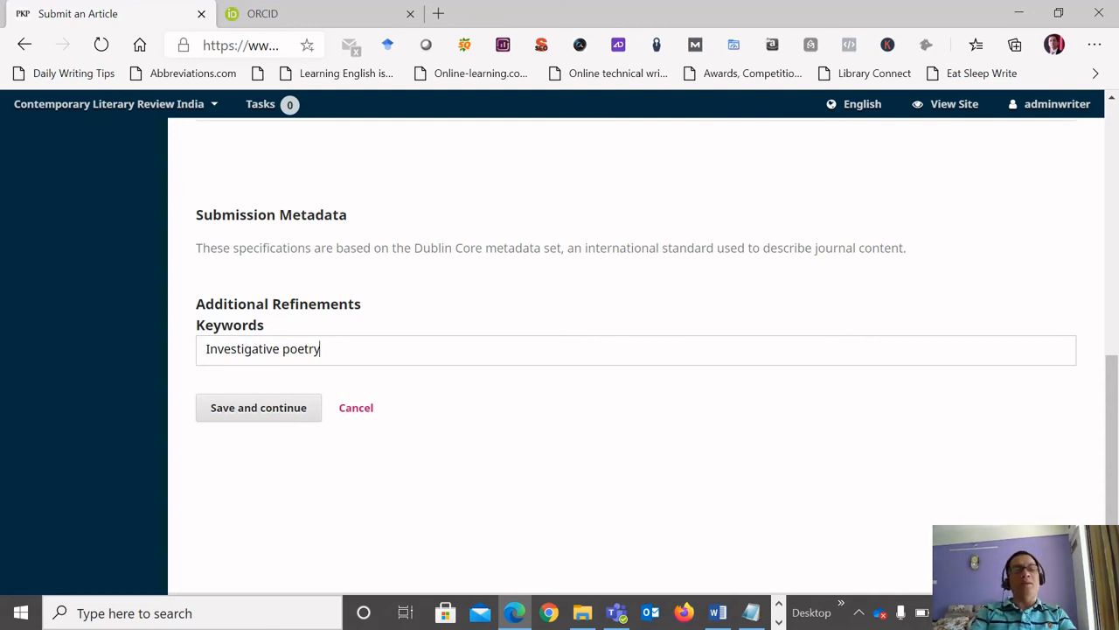
key("Return")
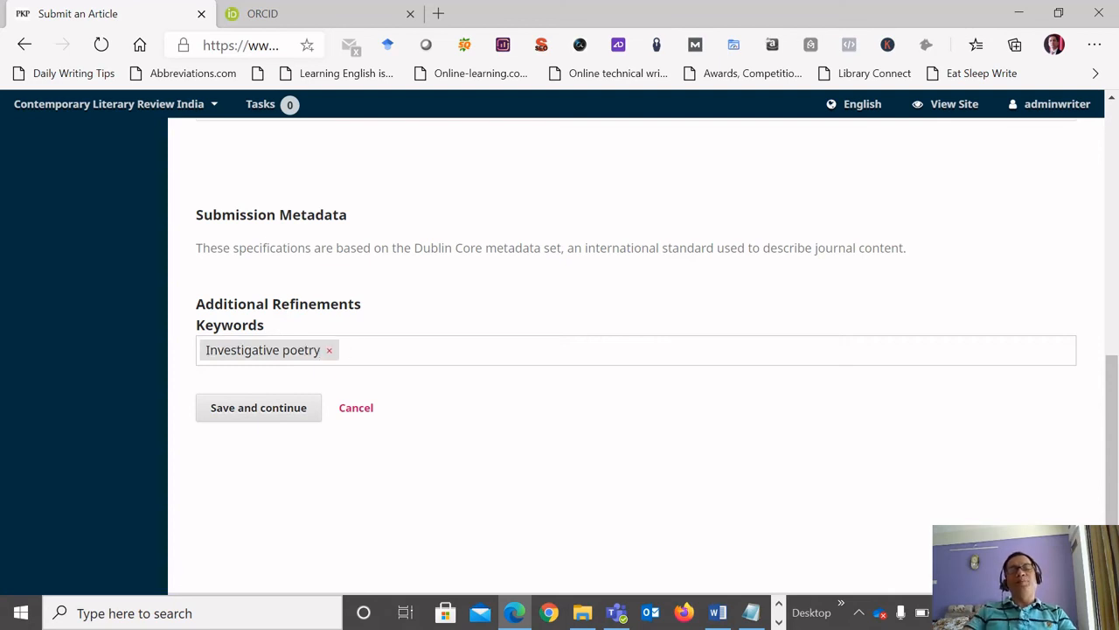
Copy "history verse" from the Keywords line in Word and add it as the second submission keyword.
key("alt+Tab")
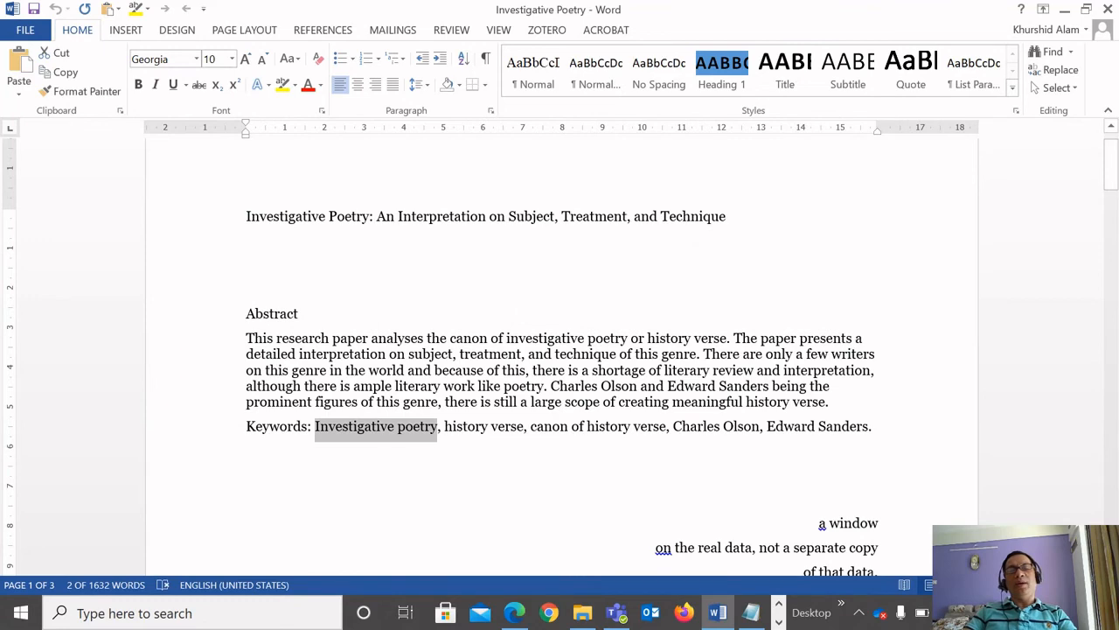
left_click_drag(445, 426, 524, 427)
key("ctrl+c")
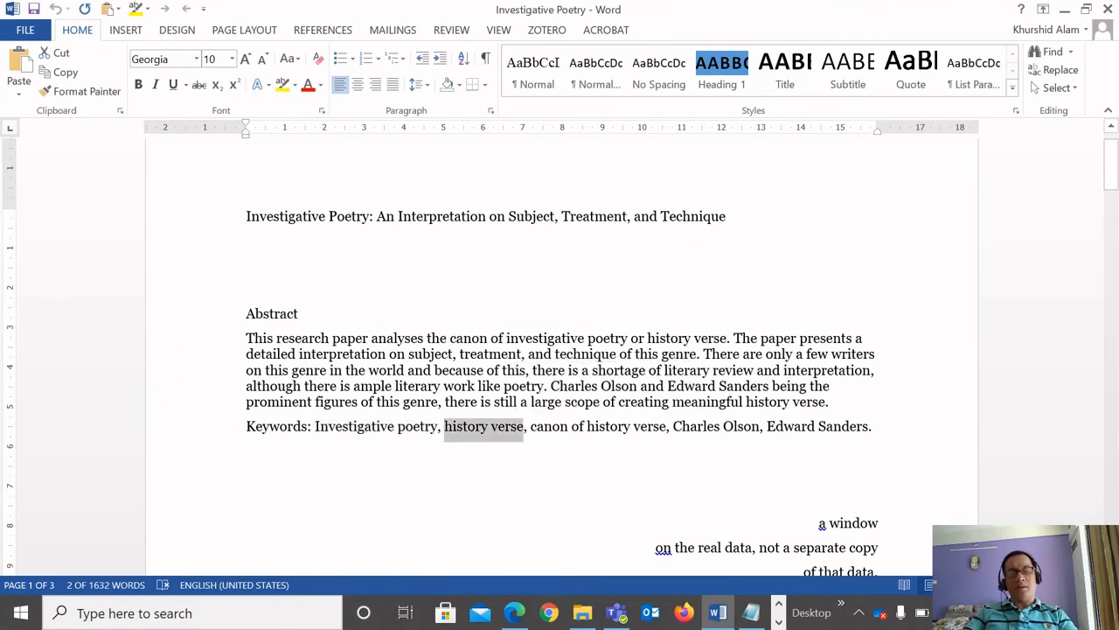
key("alt+Tab")
key("ctrl+v")
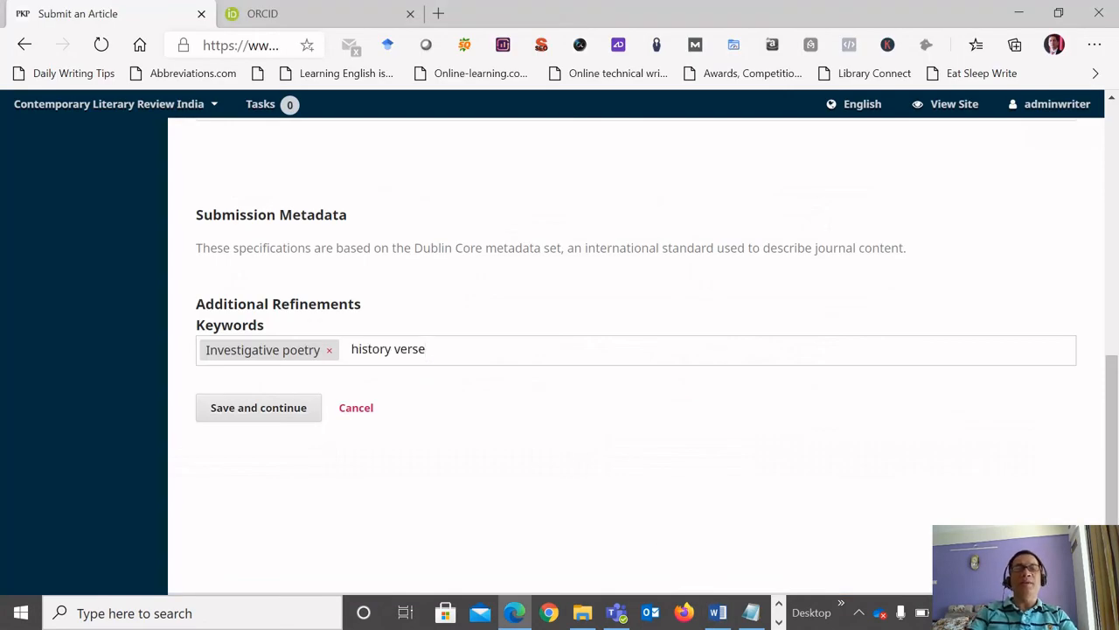
key("Return")
Copy "canon of history verse" from the Keywords line in Word and add it as the third submission keyword.
key("alt+Tab")
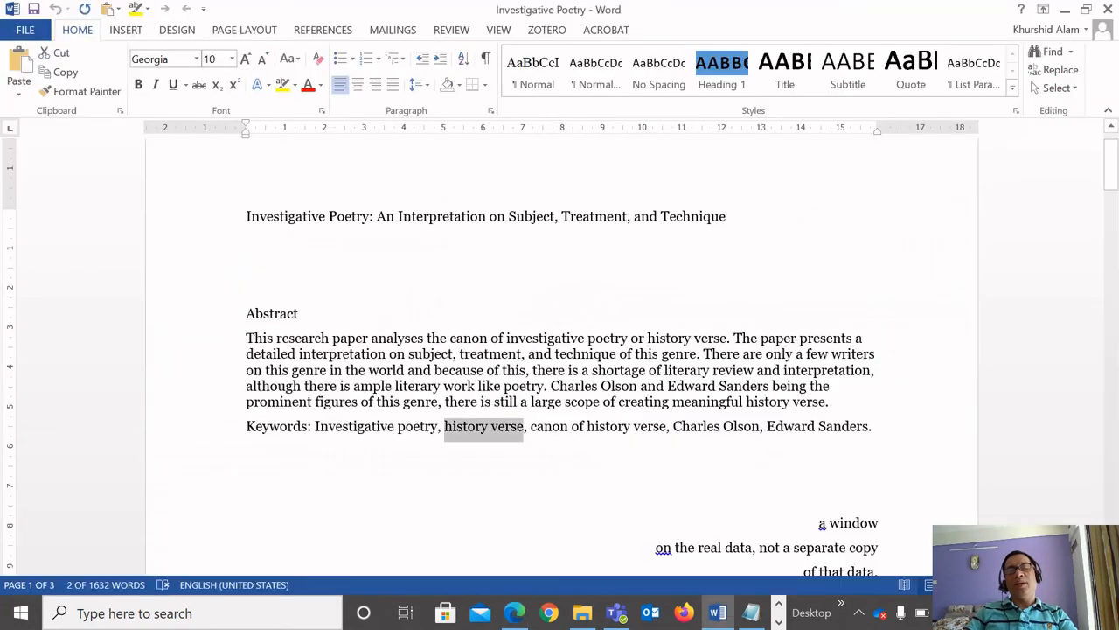
left_click_drag(531, 426, 667, 427)
key("ctrl+c")
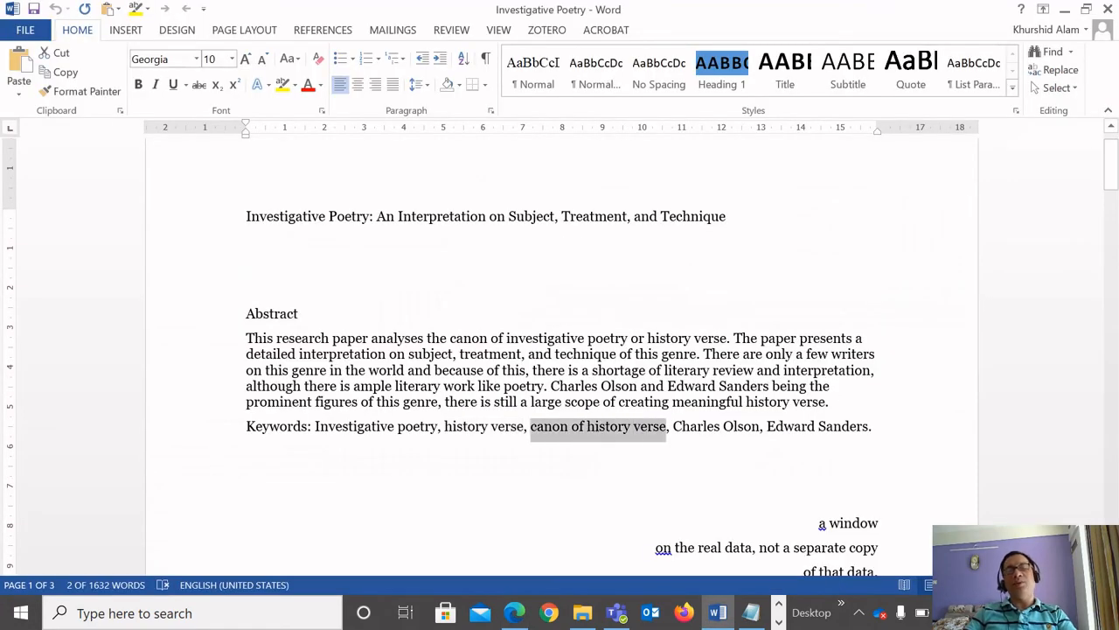
key("alt+Tab")
key("ctrl+v")
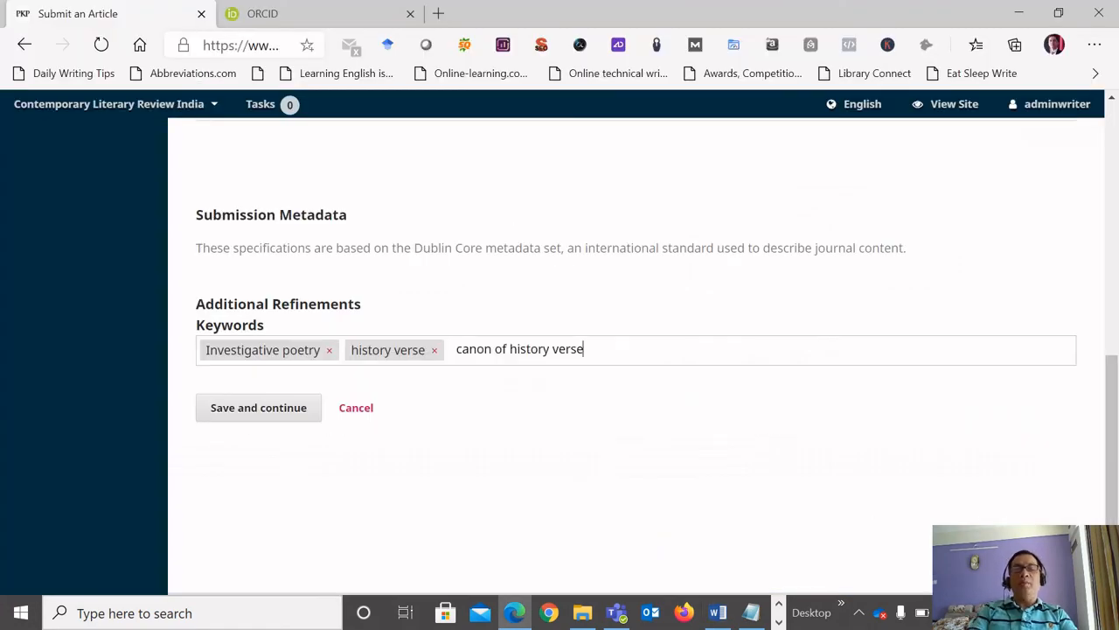
key("Return")
Copy "Charles Olson" from the Keywords line in Word and add it as the fourth submission keyword.
key("alt+Tab")
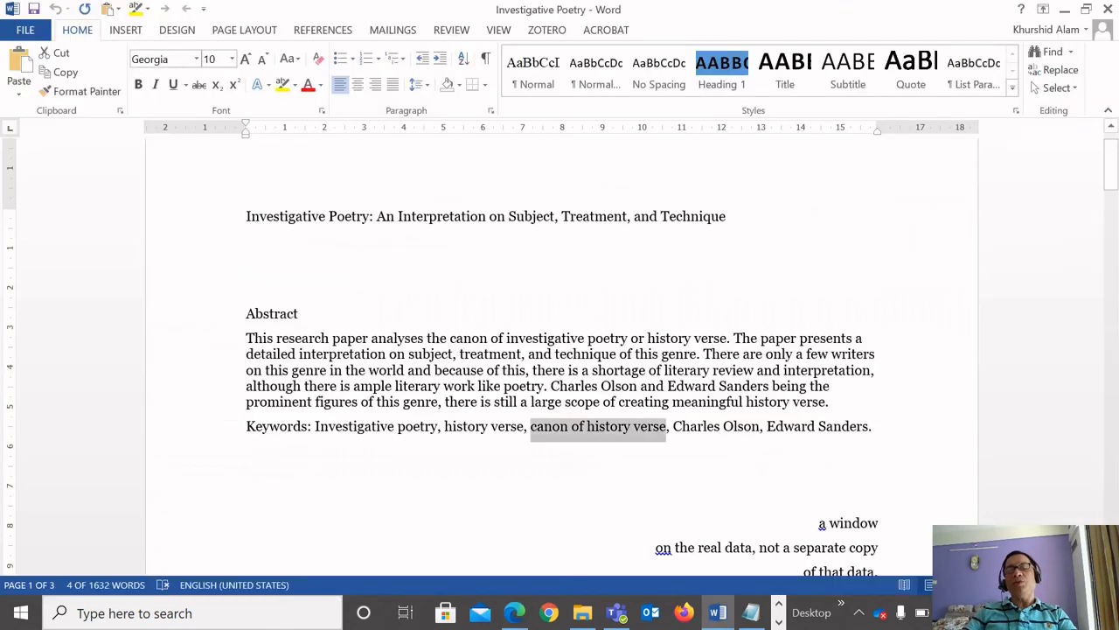
left_click_drag(673, 428, 760, 428)
key("ctrl+c")
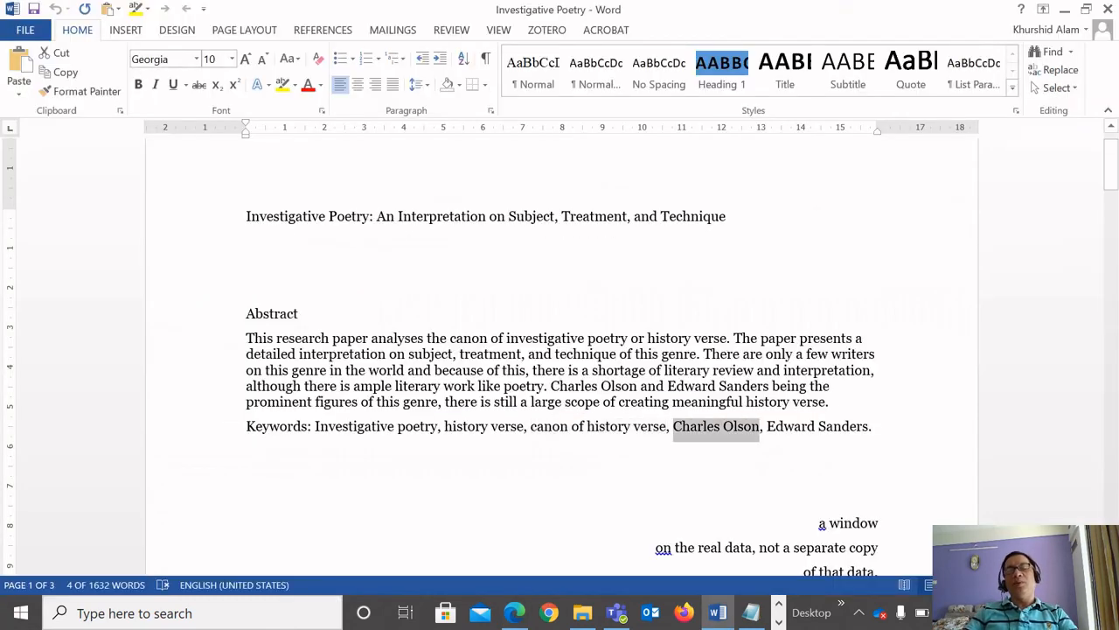
key("alt+Tab")
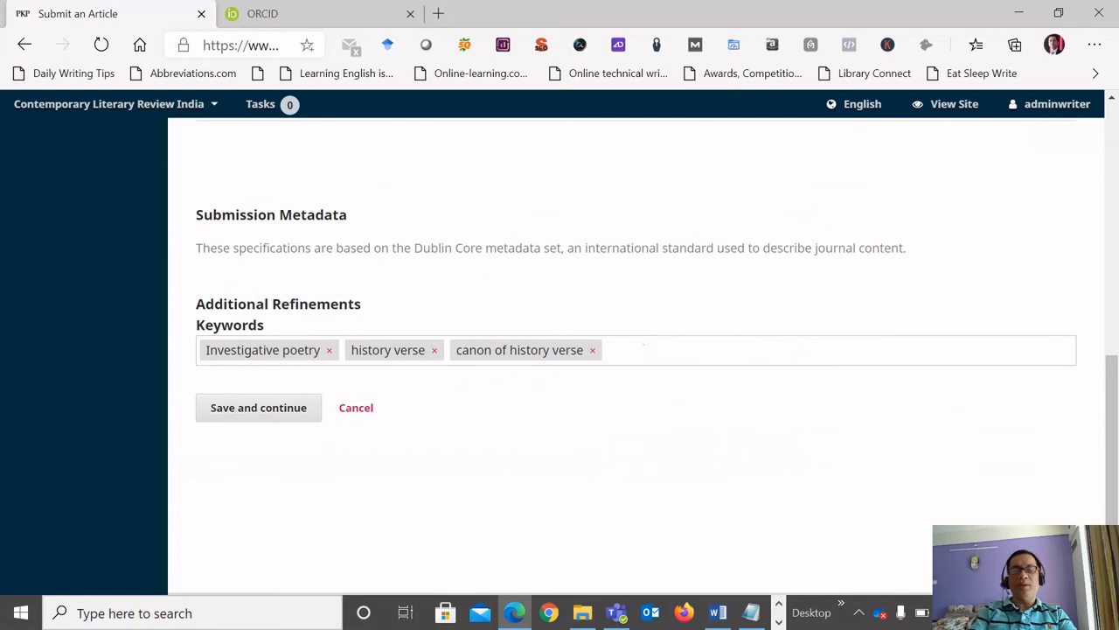
key("ctrl+v")
key("Return")
key("alt+Tab")
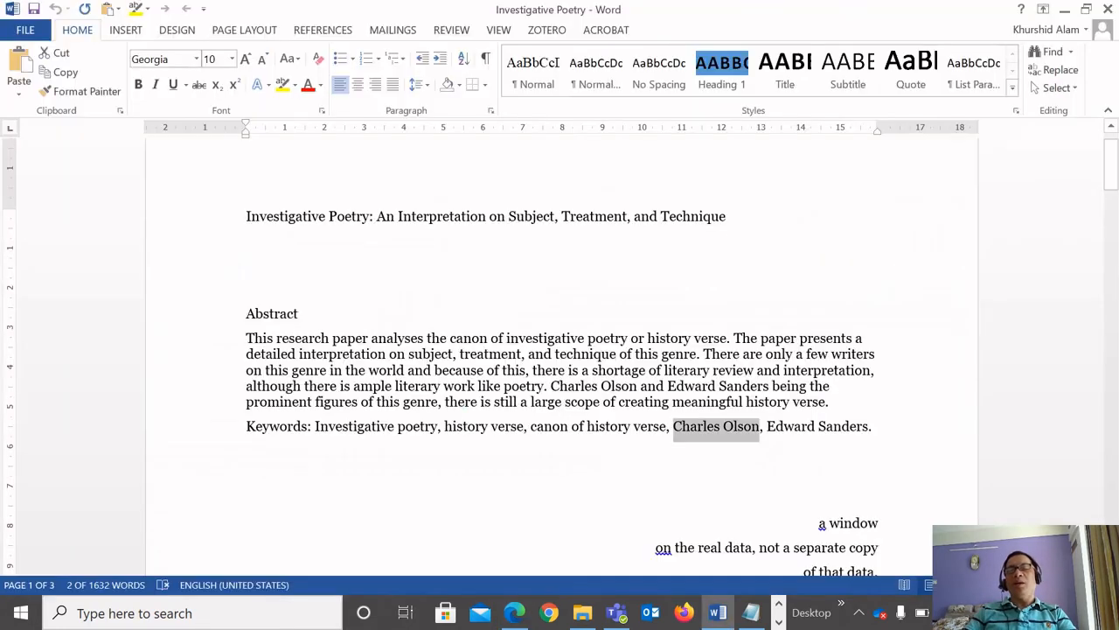
left_click_drag(767, 427, 869, 427)
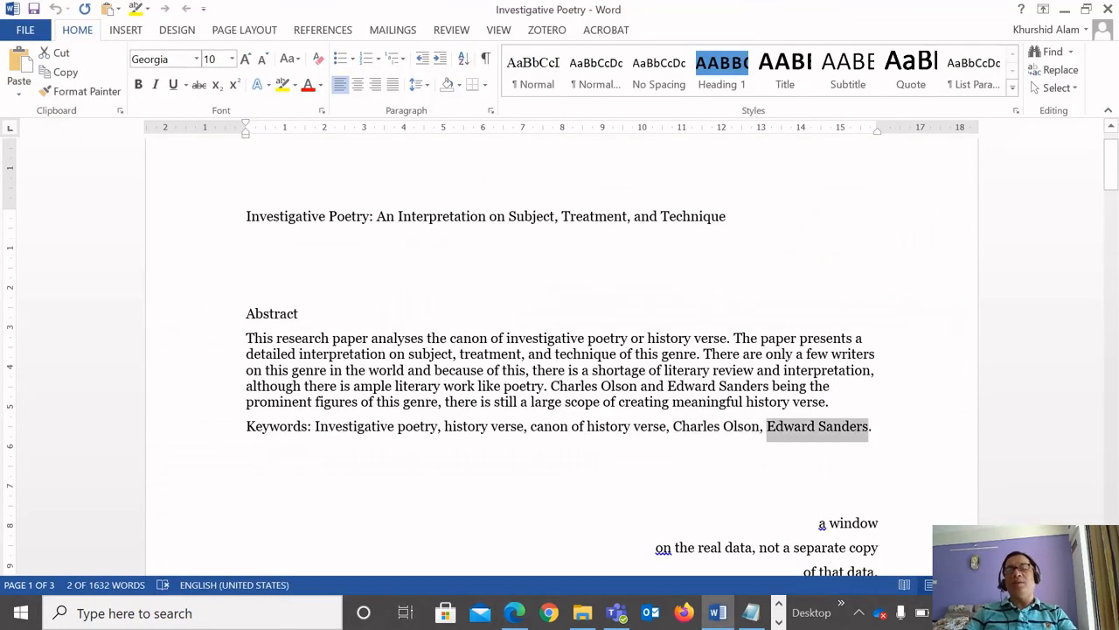
key("ctrl+c")
key("alt+Tab")
key("ctrl+v")
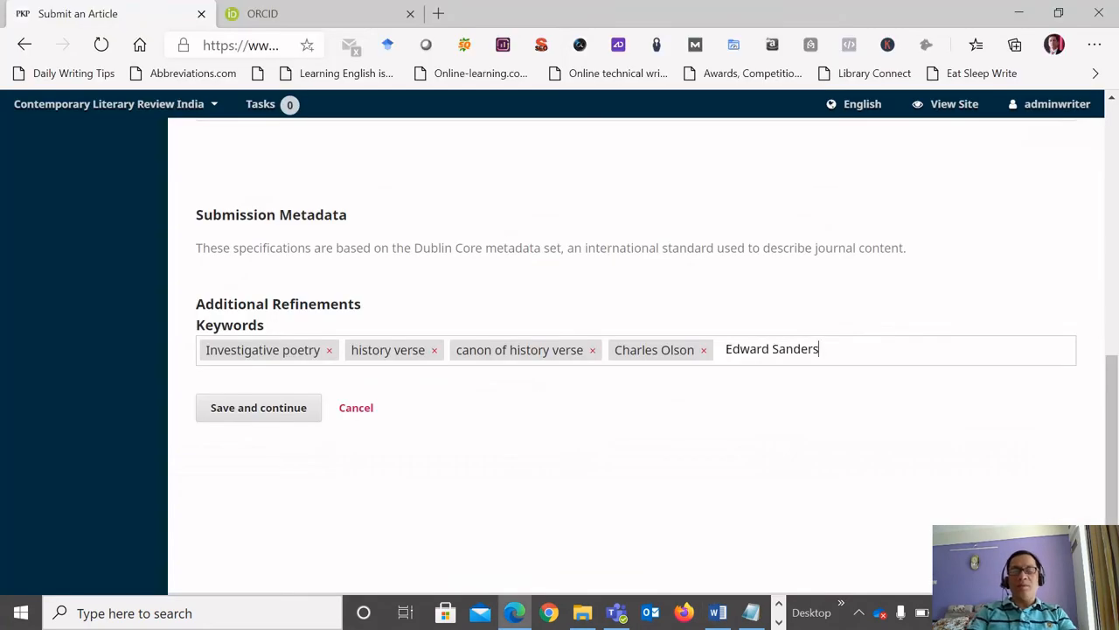
key("Return")
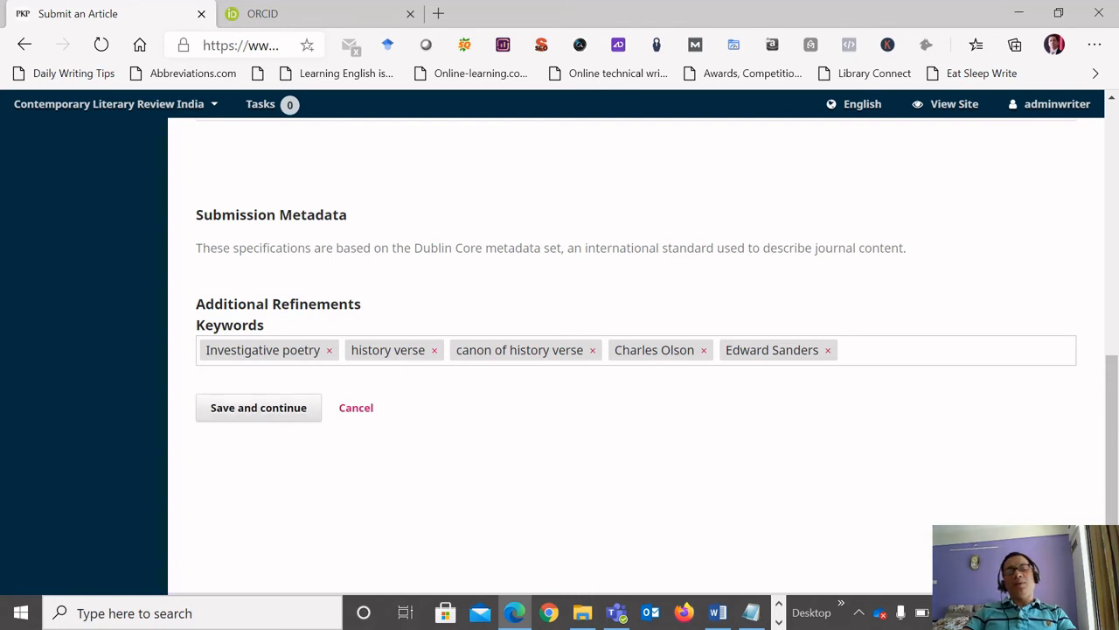
Save the submission metadata, then finish the submission and confirm sending the article to the journal.
key("Tab")
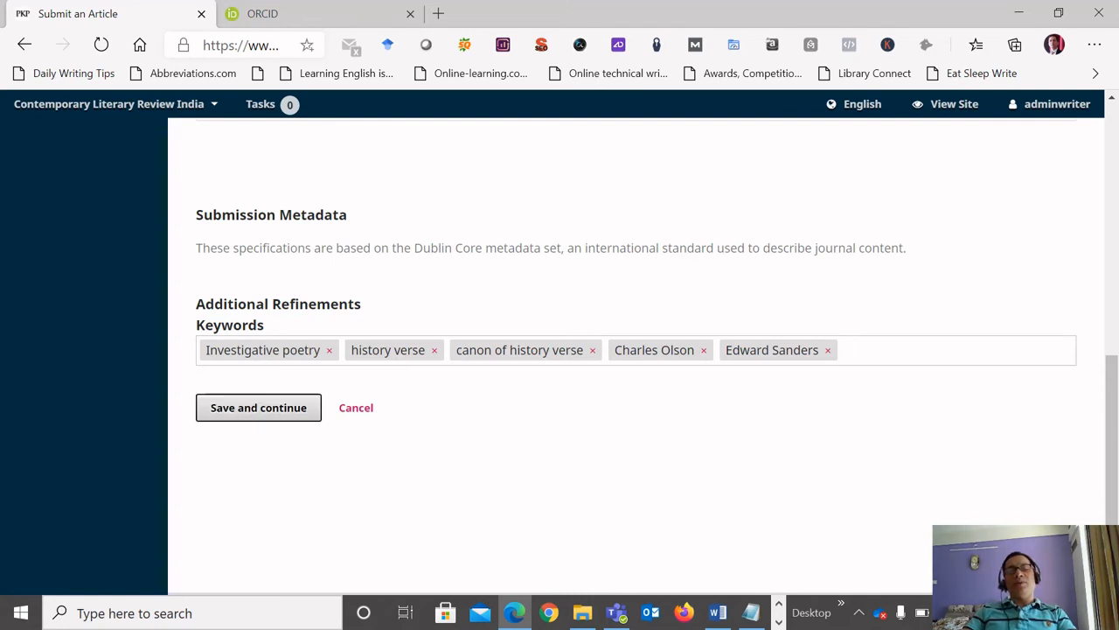
key("Return")
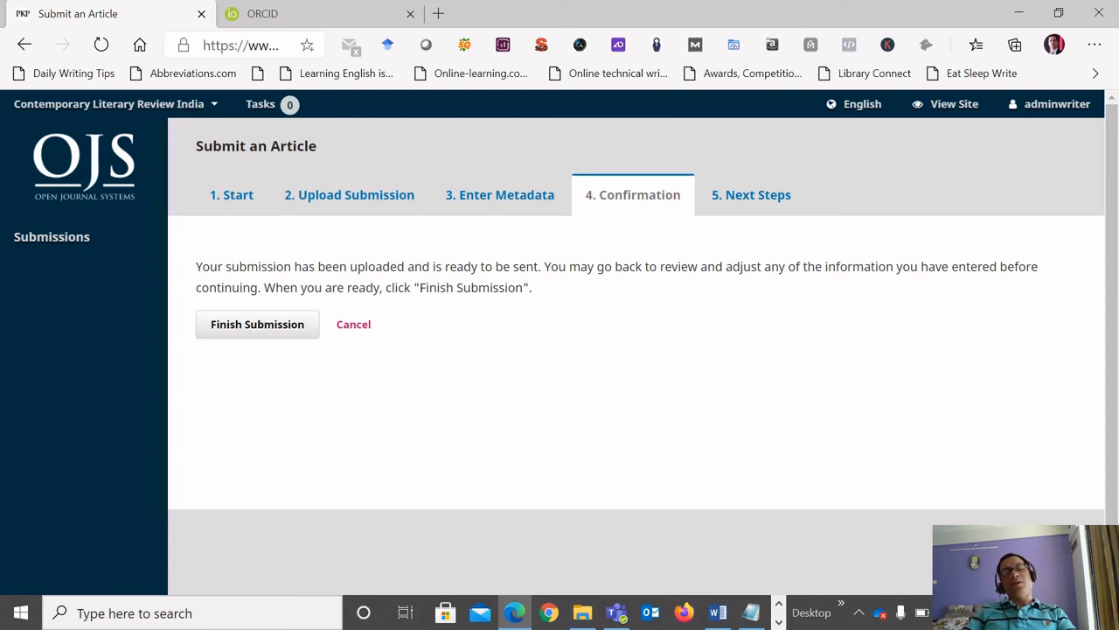
left_click(258, 324)
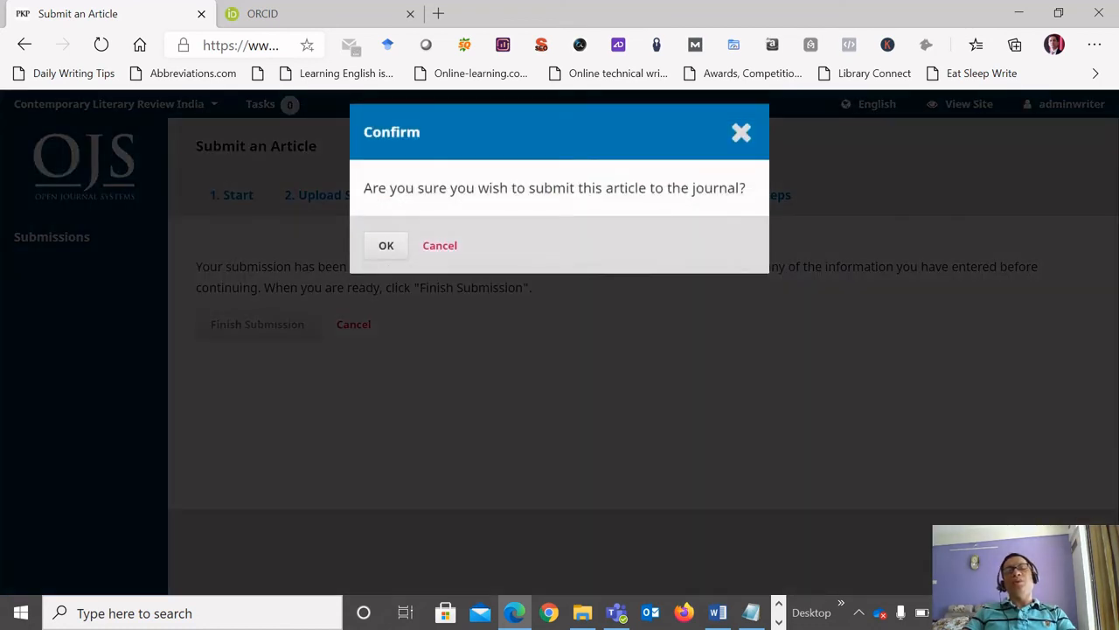
left_click(385, 245)
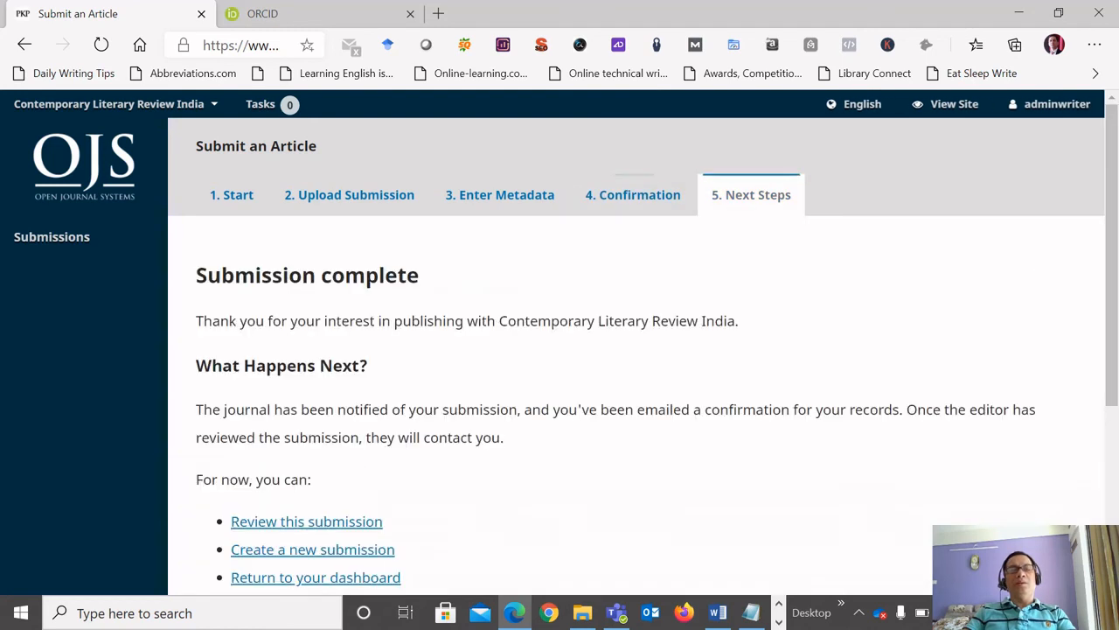
Return to the submissions dashboard and look at the archived submissions before going back to My Queue.
scroll(636, 349, "down", 1)
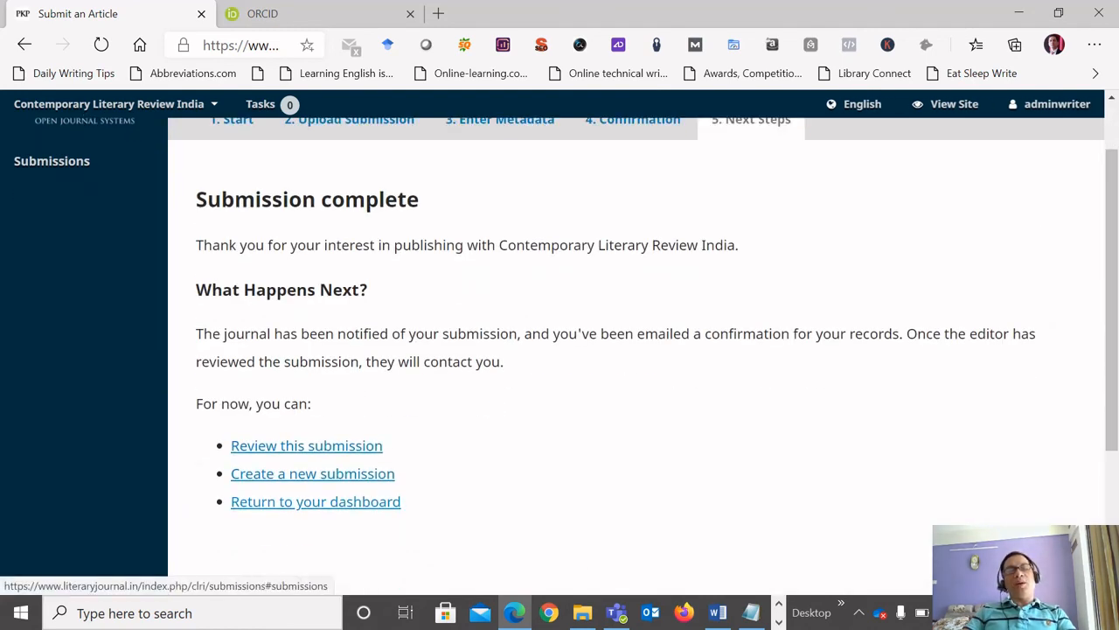
scroll(560, 315, "down", 1)
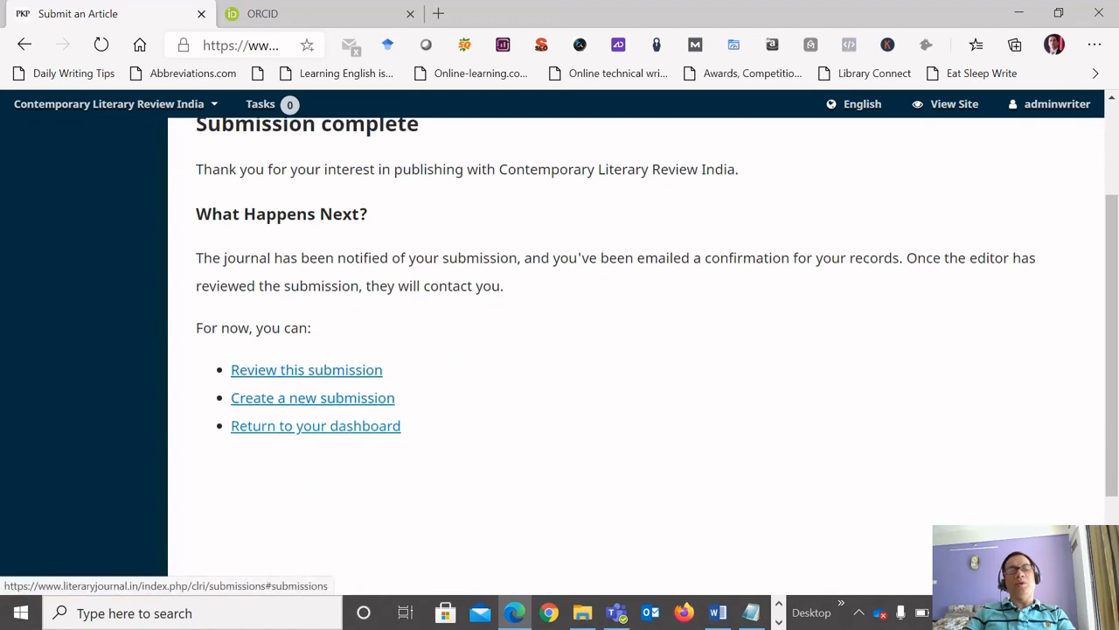
left_click(315, 426)
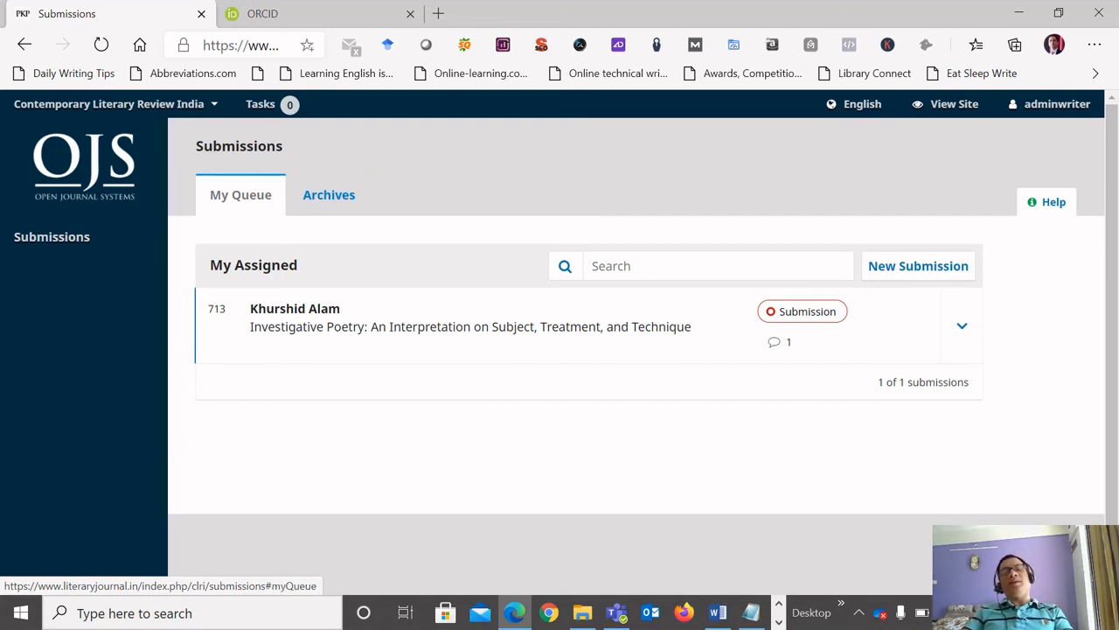
left_click(329, 195)
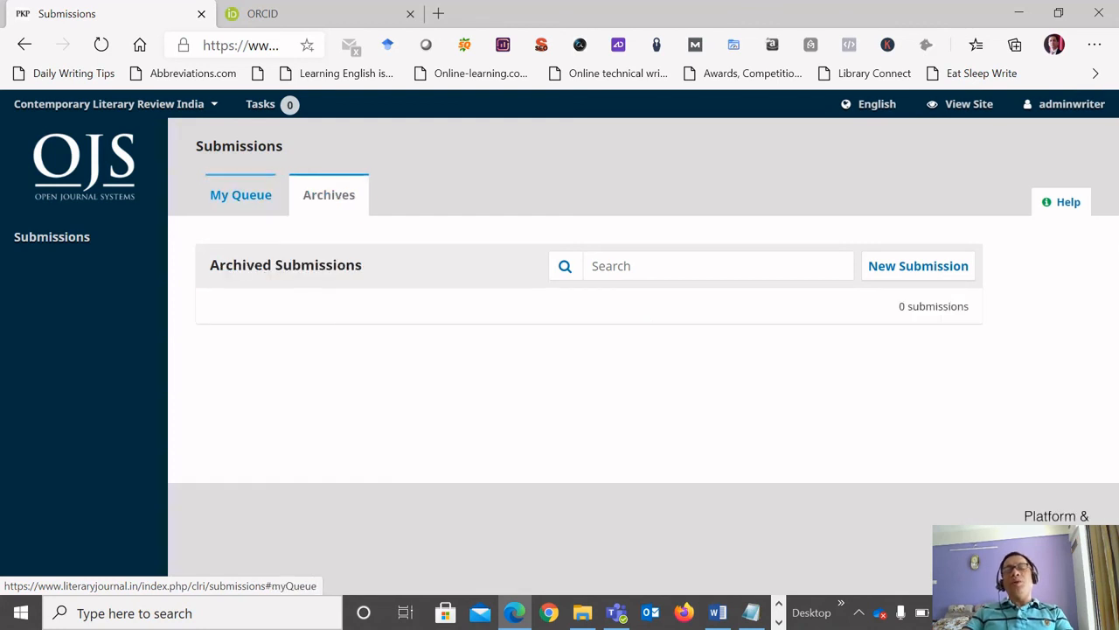
left_click(241, 194)
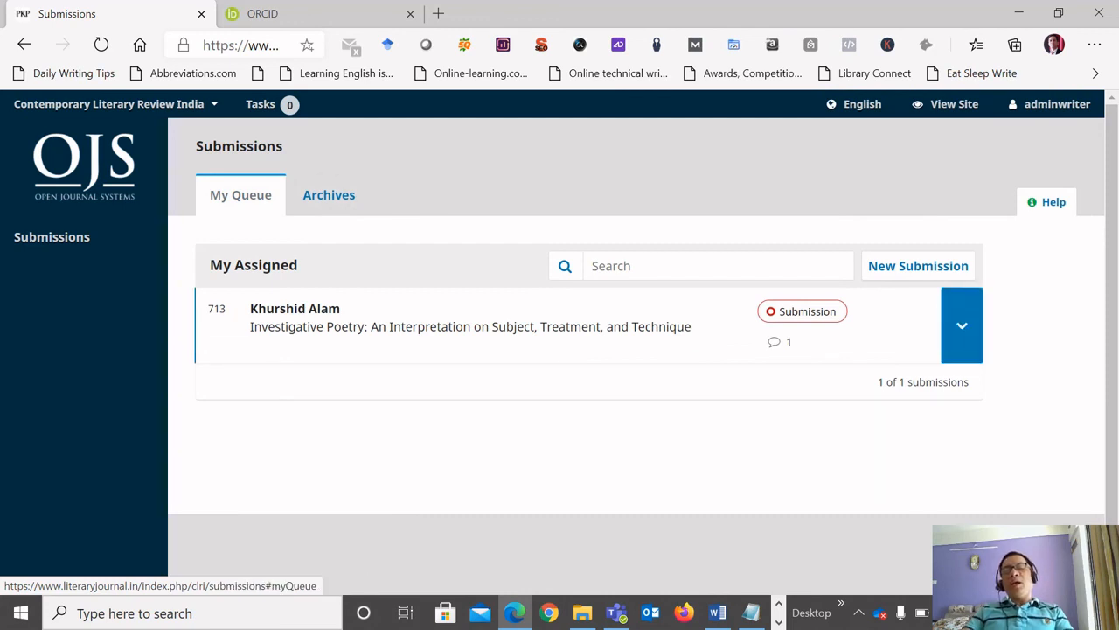
Open the Investigative Poetry submission and examine its submission files and the Comments for the Editor entry under Pre-Review Discussions.
left_click(470, 326)
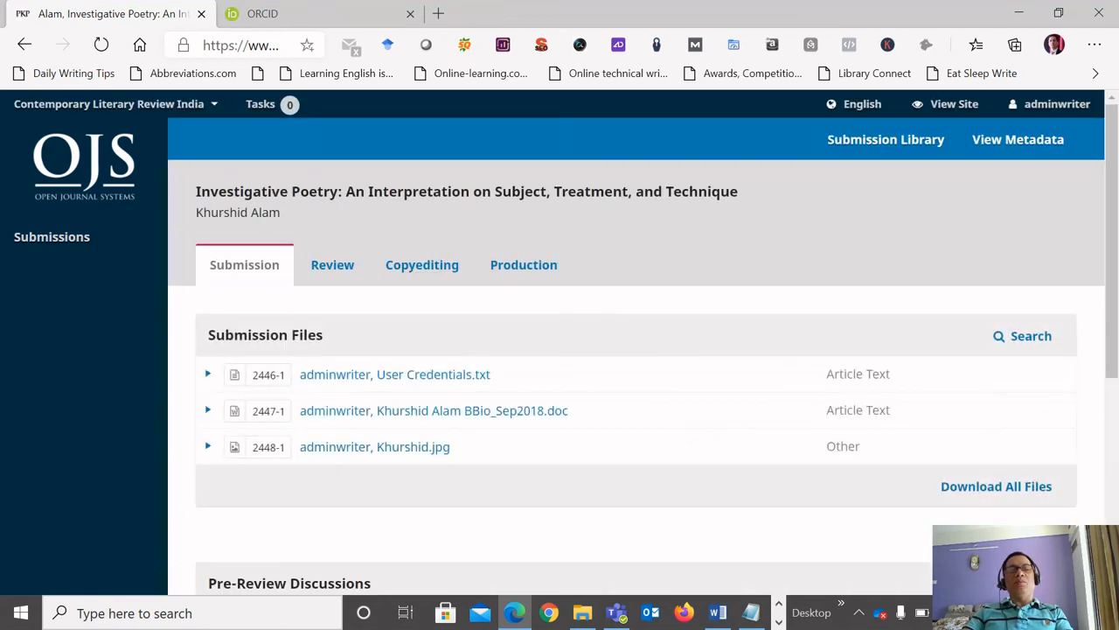
scroll(637, 350, "down", 2)
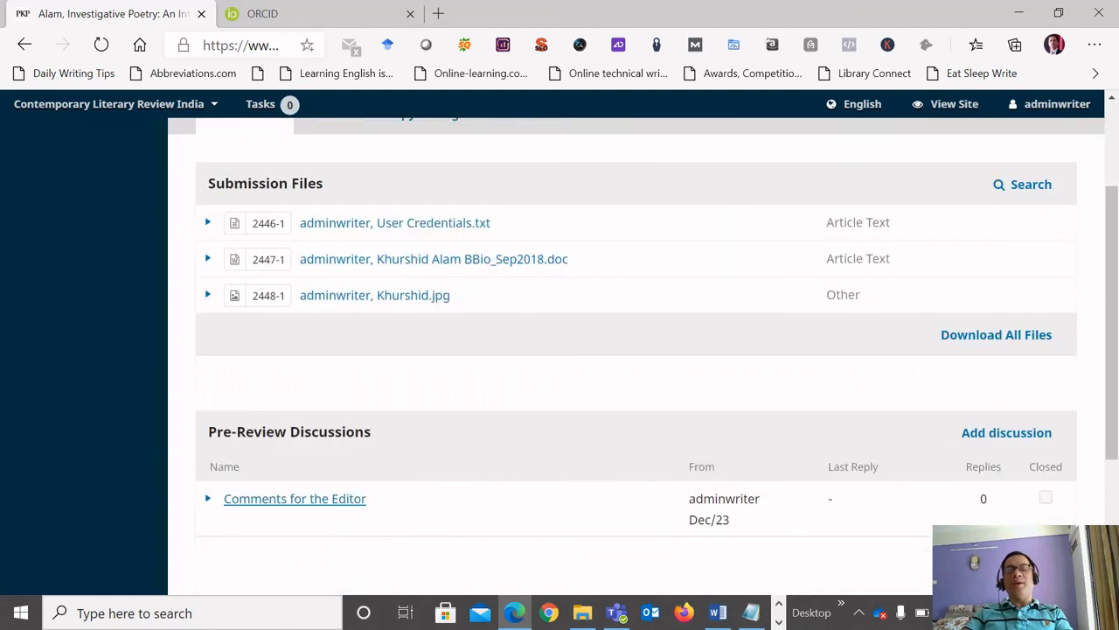
scroll(636, 350, "down", 1)
scroll(636, 350, "up", 3)
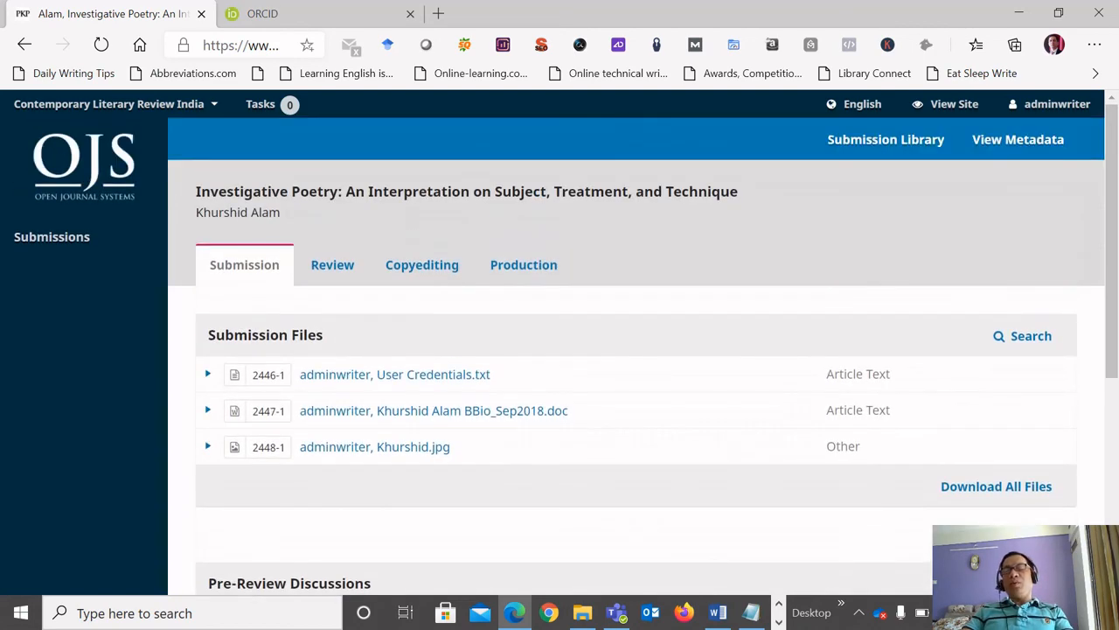
scroll(637, 350, "down", 4)
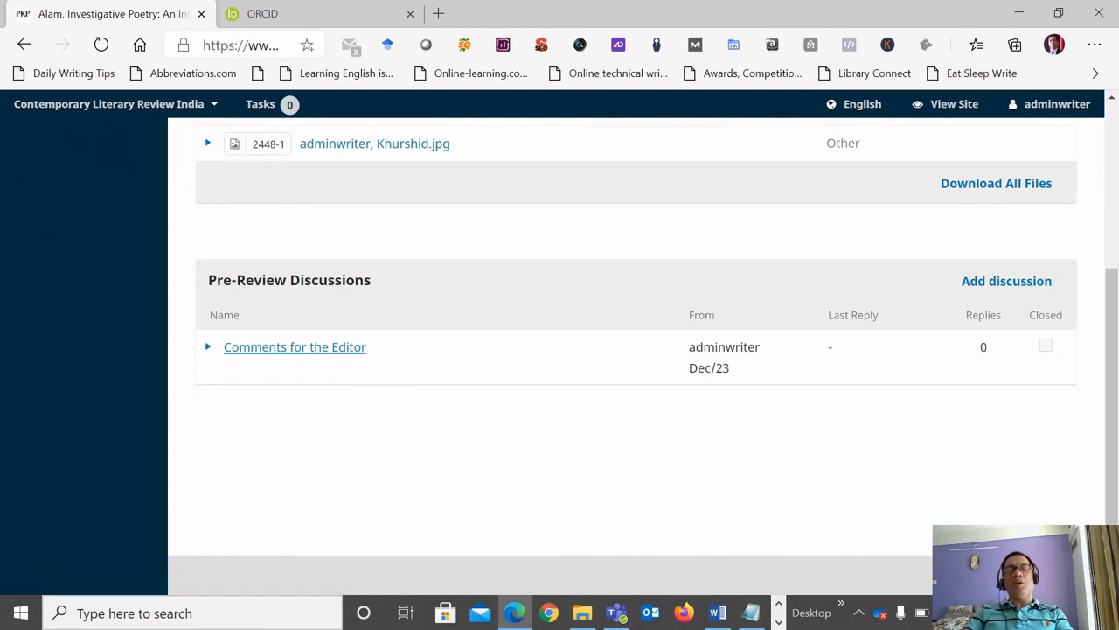
scroll(637, 350, "up", 2)
scroll(637, 350, "down", 2)
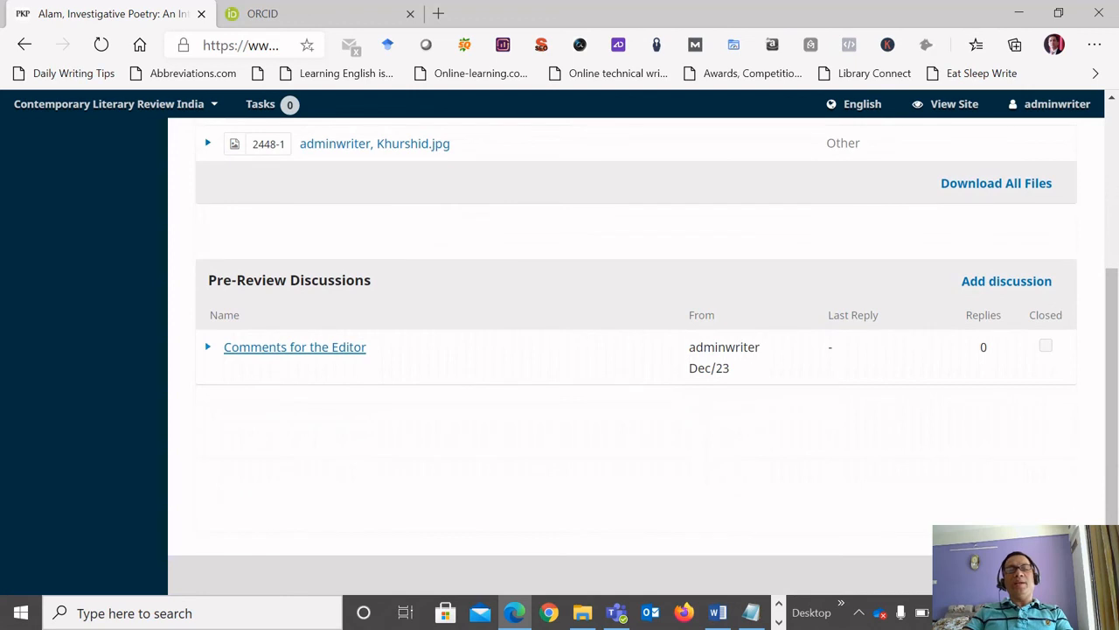
left_click(208, 347)
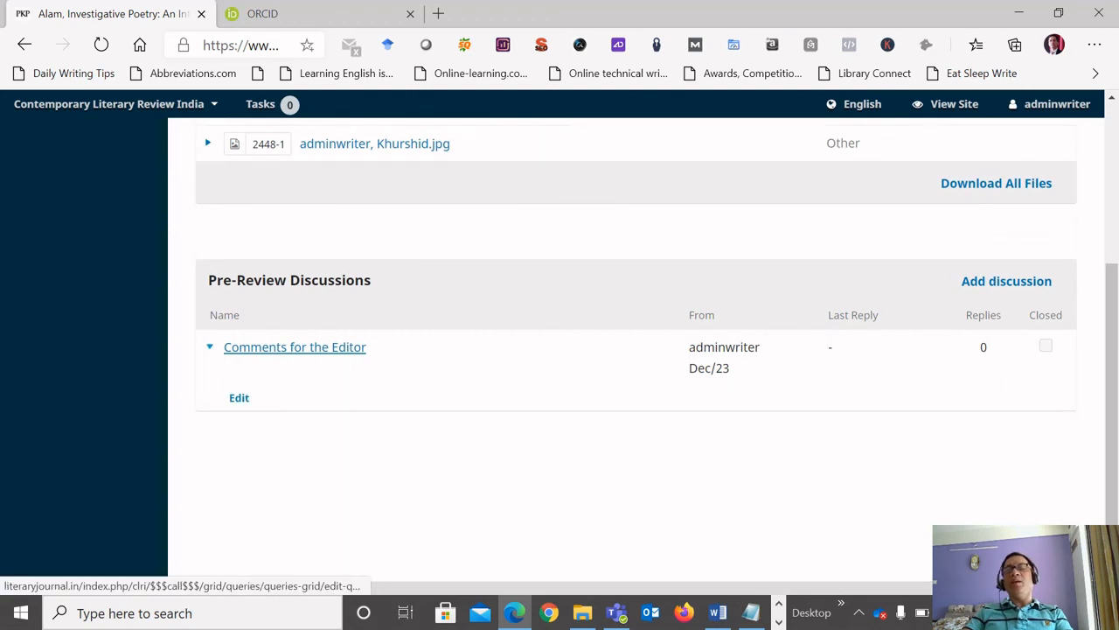
Check the submission's Review and Production stages, then open its metadata view and close it.
scroll(636, 350, "up", 4)
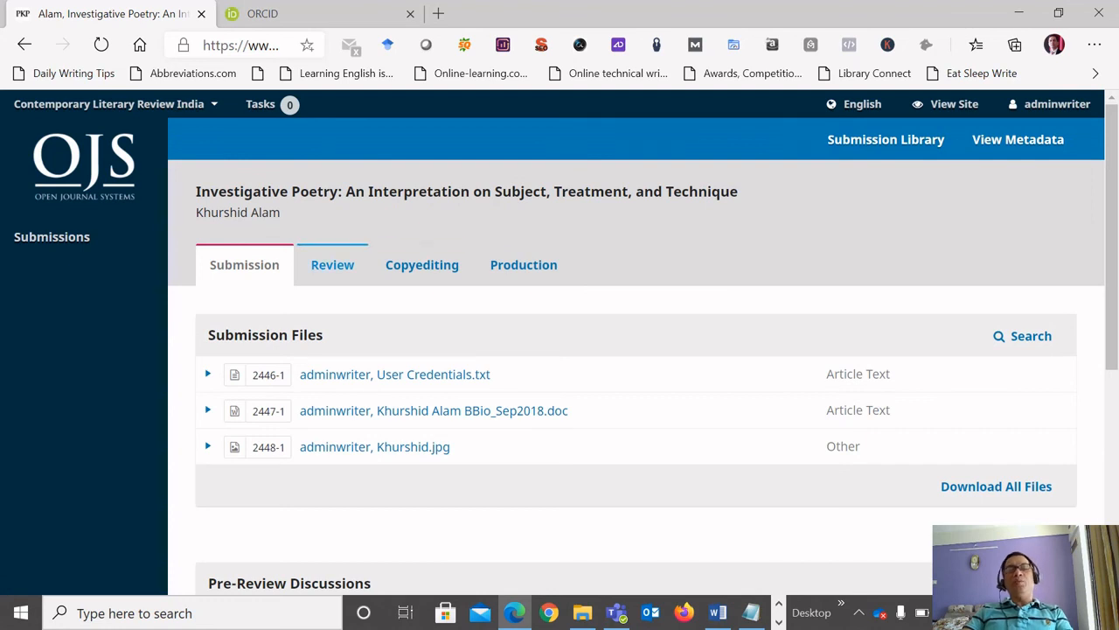
left_click(332, 264)
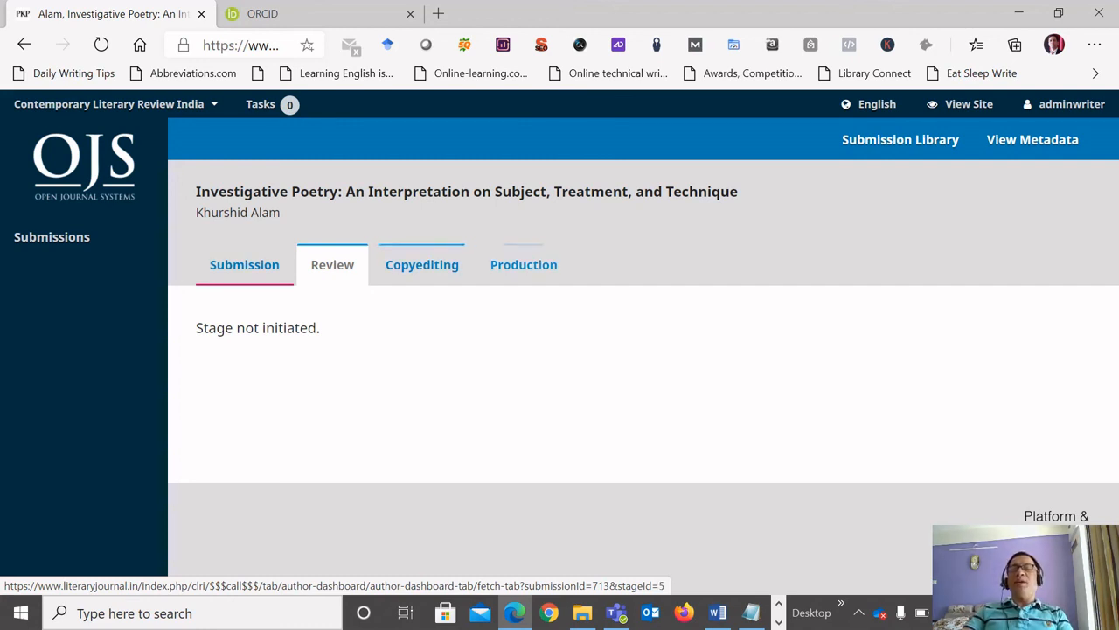
left_click(523, 264)
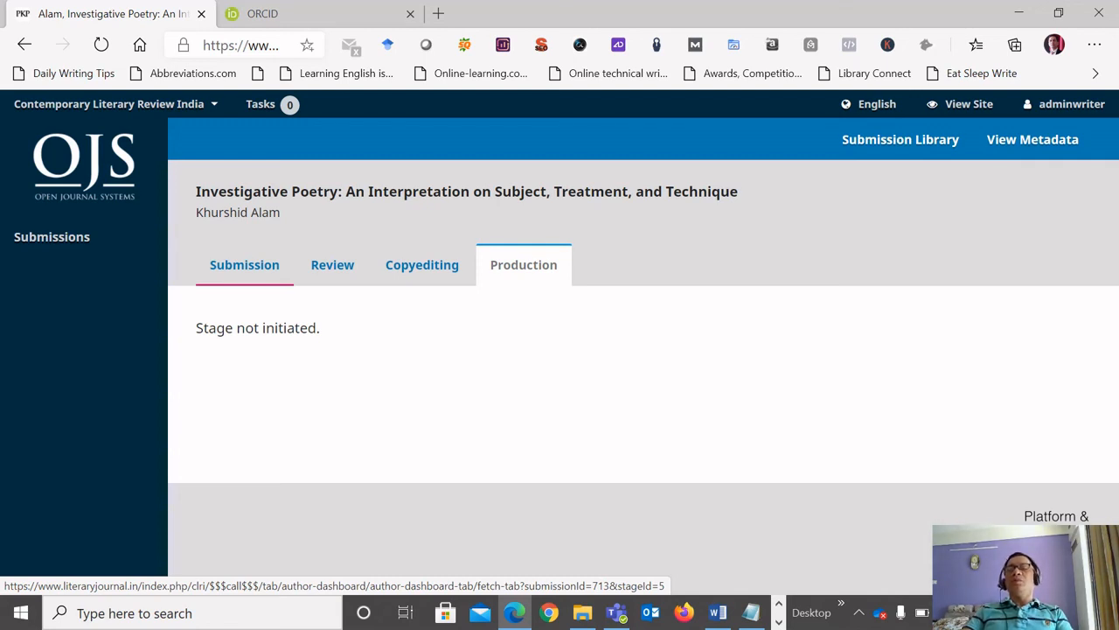
left_click(1033, 139)
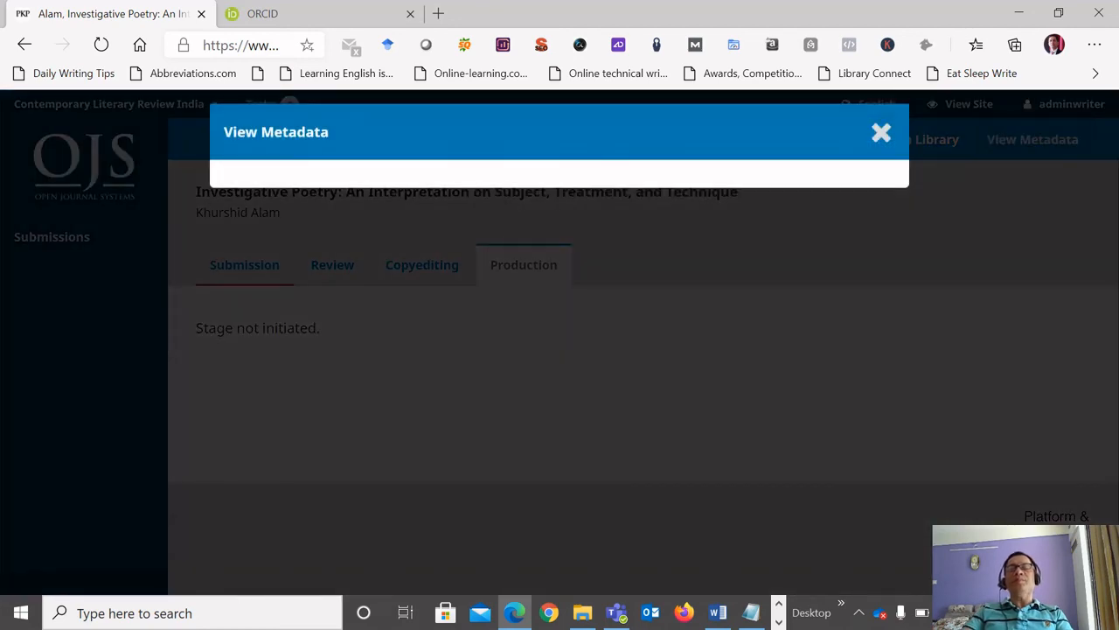
key("Escape")
Switch to the PowerPoint slide show on online submission and advance to the Thank You slide.
key("alt+Tab")
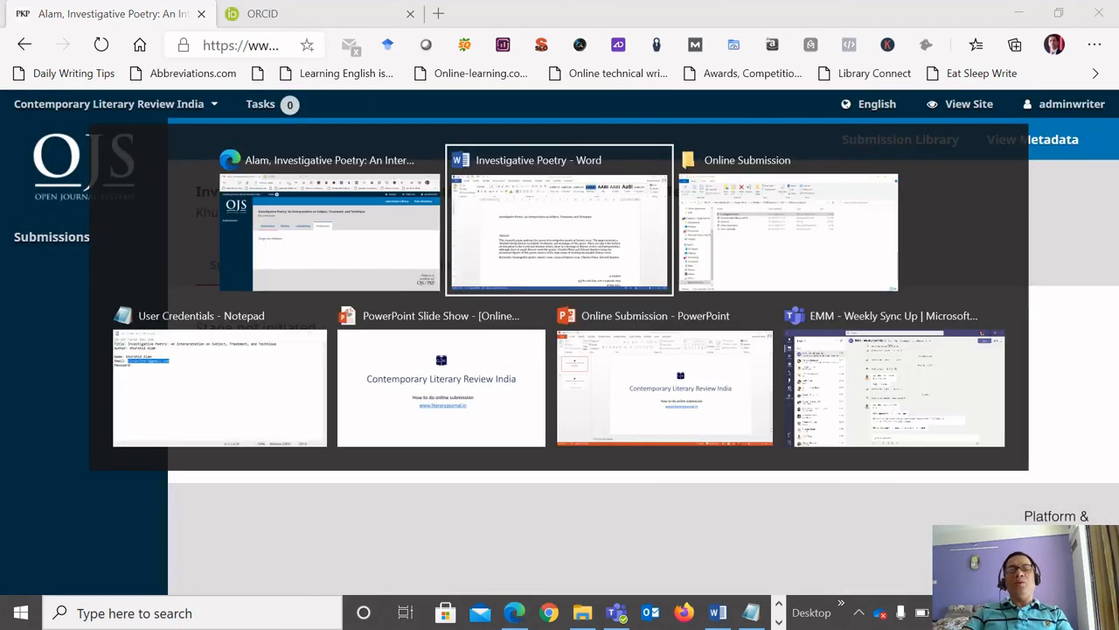
key("alt+Tab")
key("alt+Tab")
key("alt+Tab")
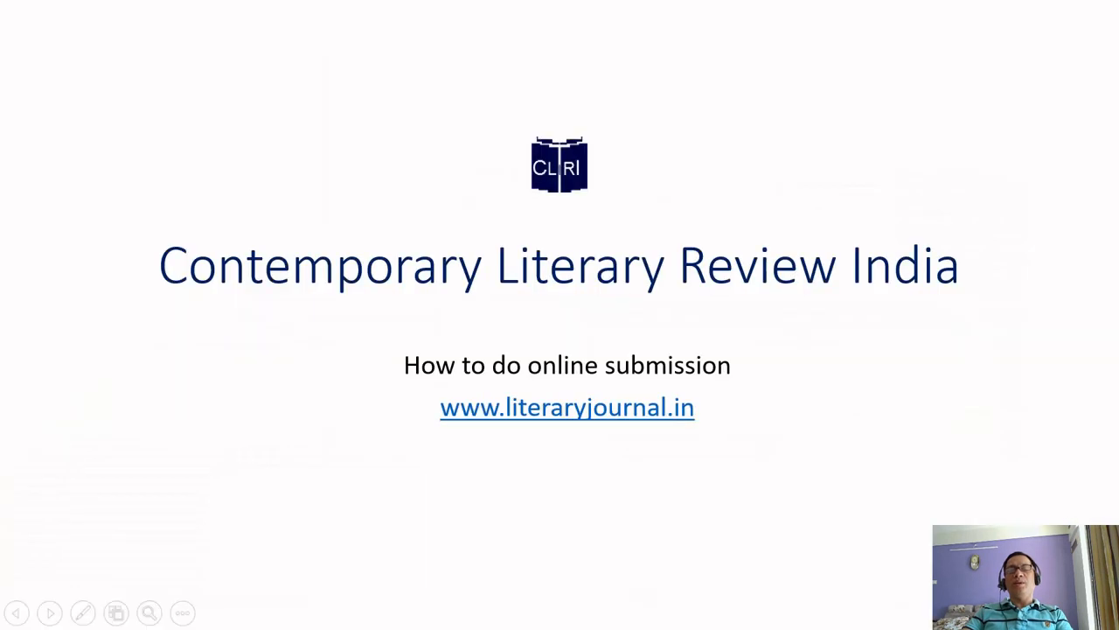
key("Right")
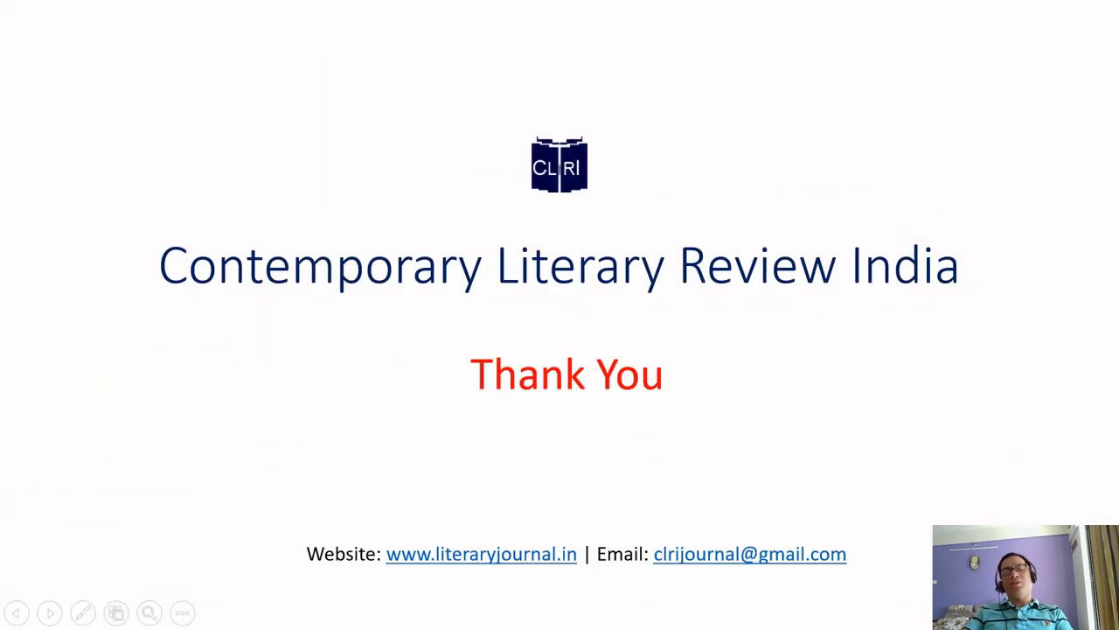